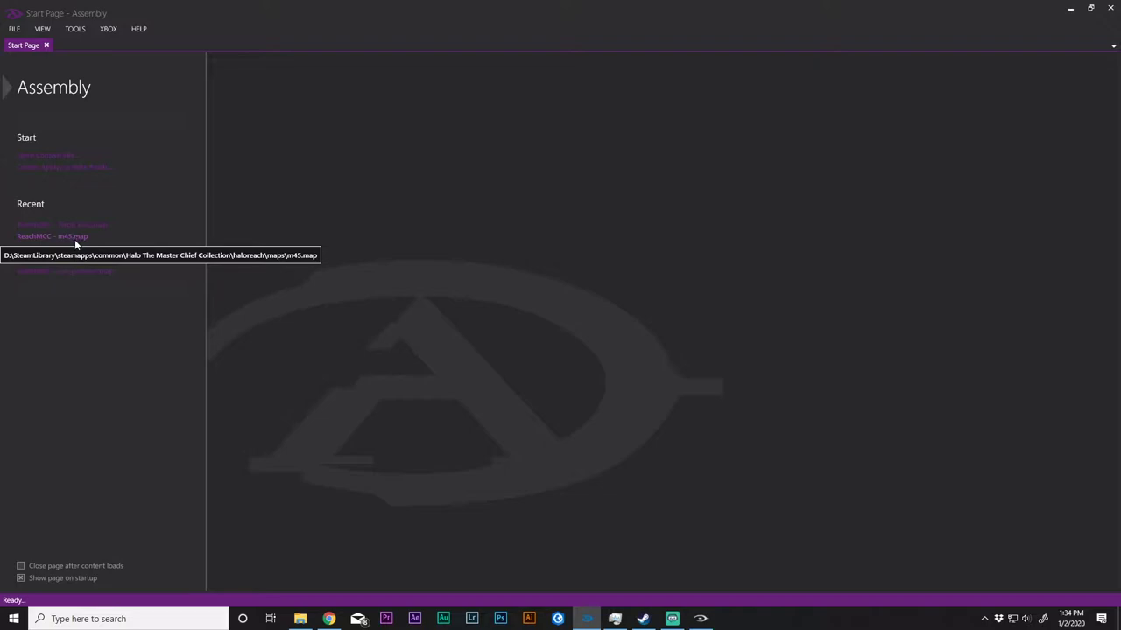
# Load the recent Reach map m45.map and filter its tags by "scen" to list the scenery tags
pyautogui.click(75, 239)
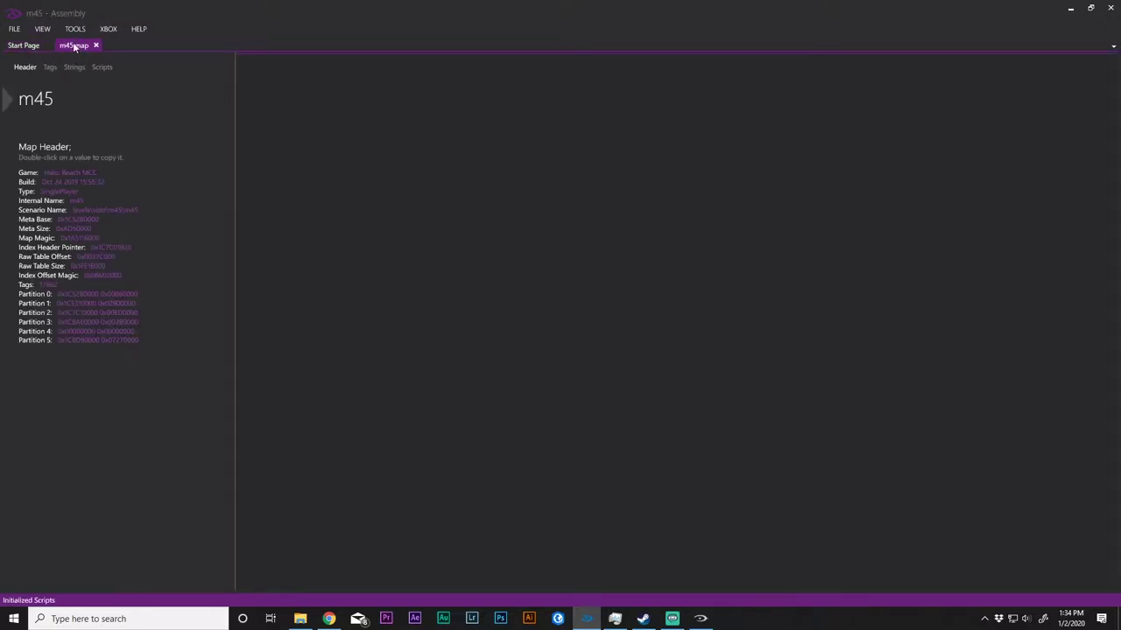
pyautogui.click(49, 68)
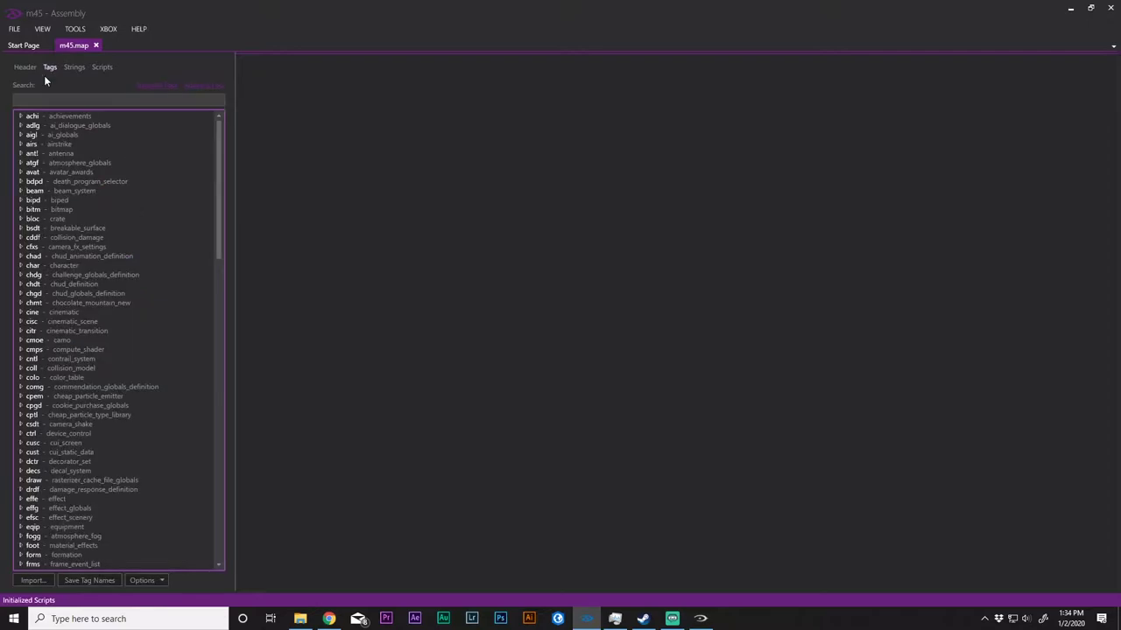
pyautogui.write('scen')
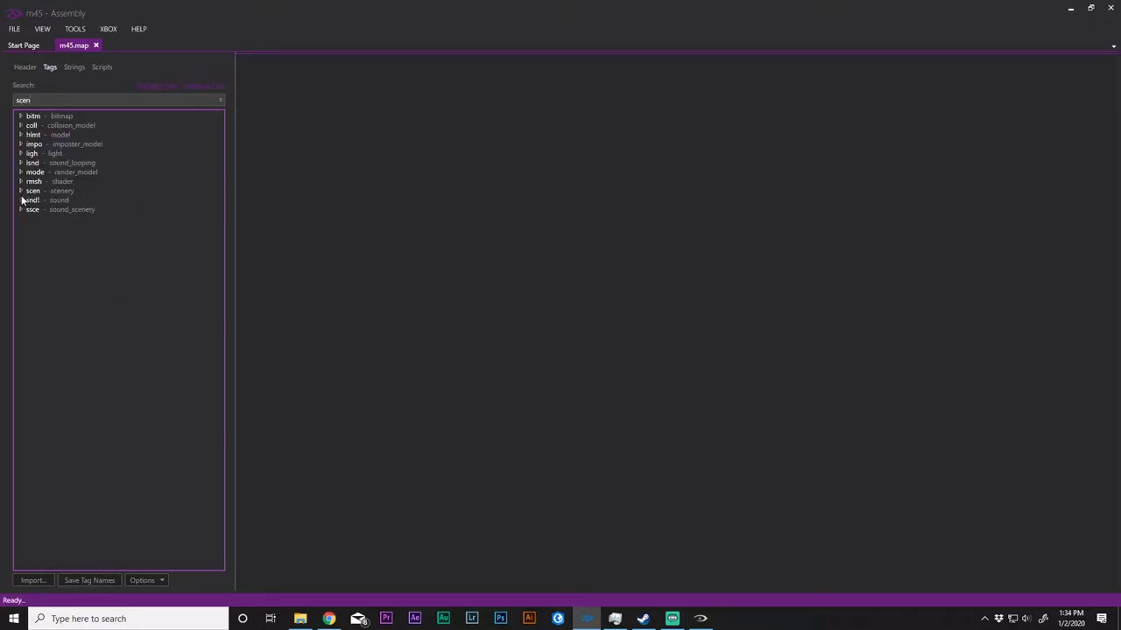
pyautogui.click(21, 191)
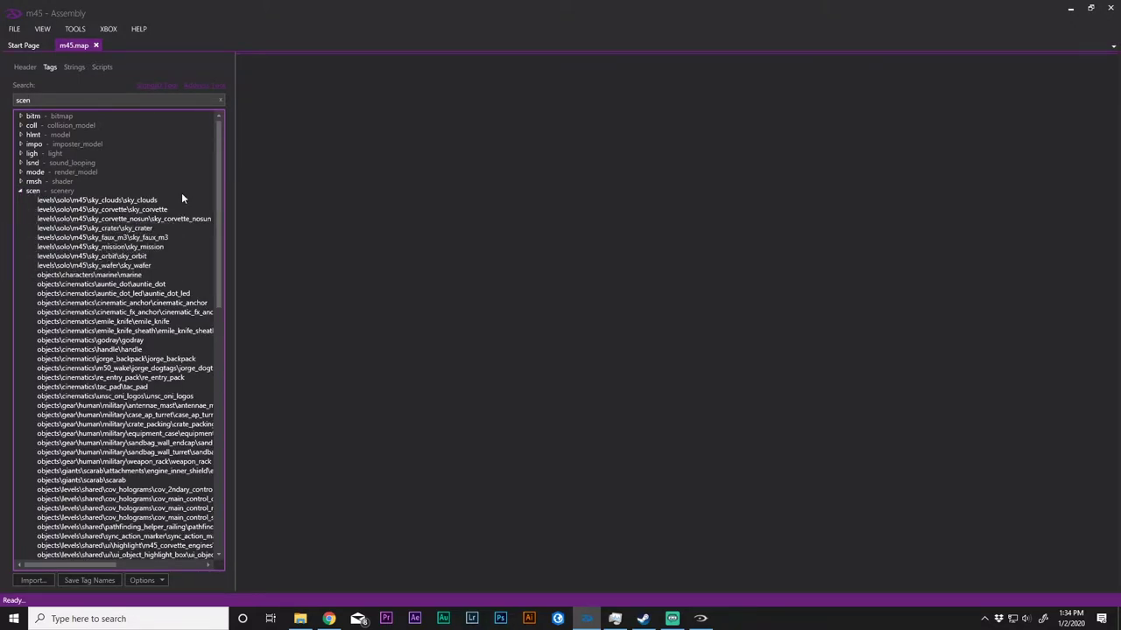
# View the sky_orbit and sky_mission scenery tags of m45, ending on sky_orbit
pyautogui.doubleClick(127, 256)
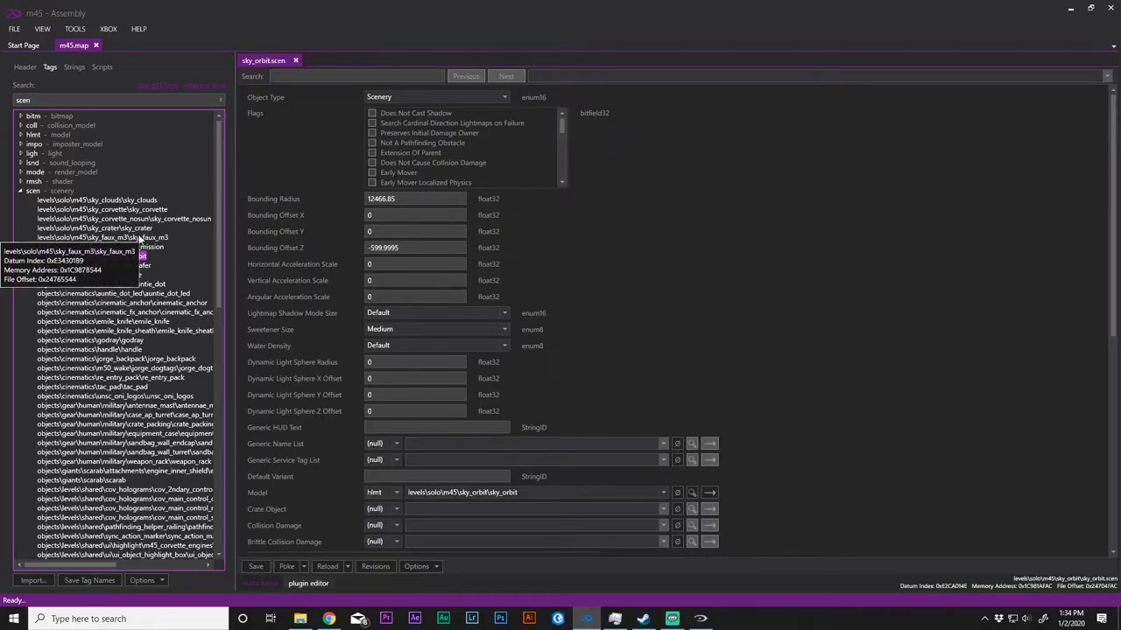
pyautogui.doubleClick(107, 247)
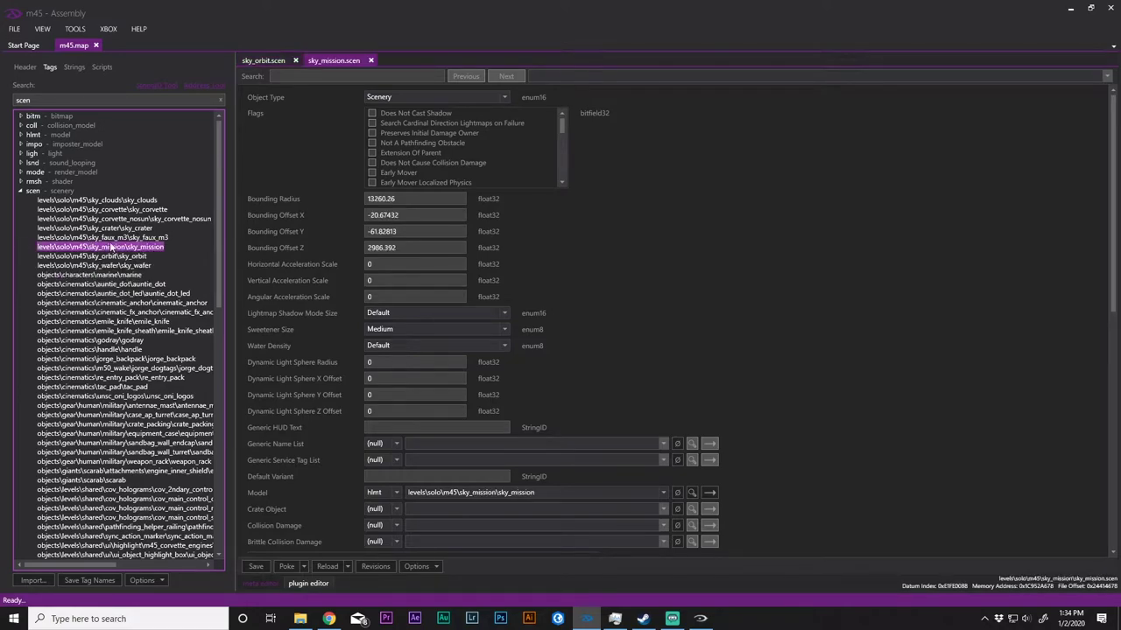
pyautogui.doubleClick(129, 256)
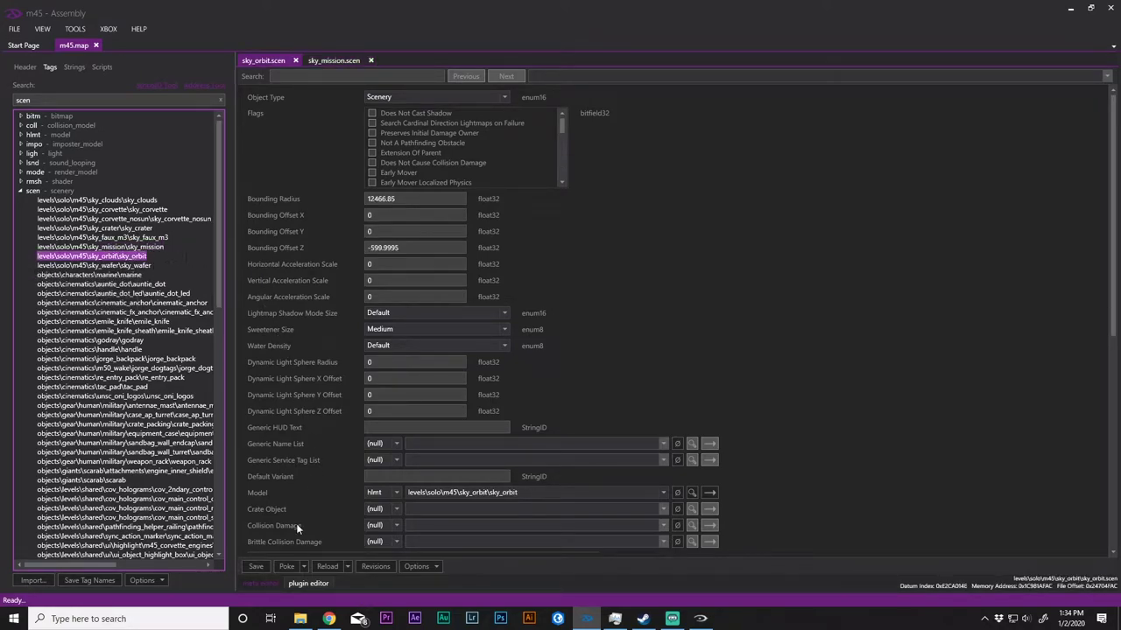
# Extract the sky_orbit scenery tag into a tag container file named sky5 in the maps folder
pyautogui.rightClick(132, 257)
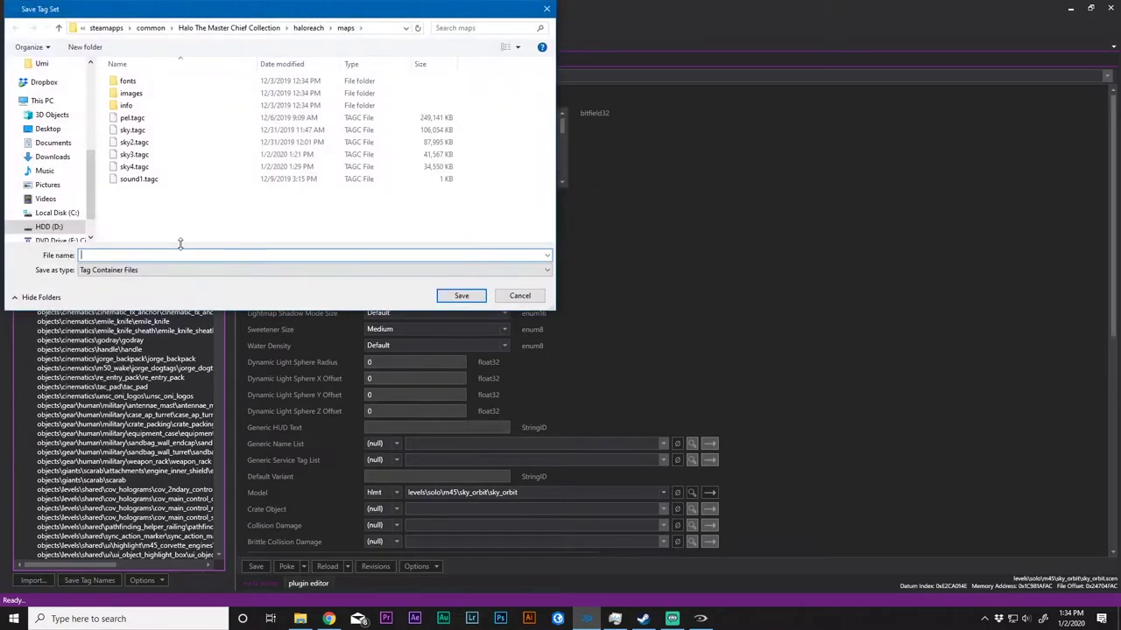
pyautogui.write('sky5')
pyautogui.click(464, 295)
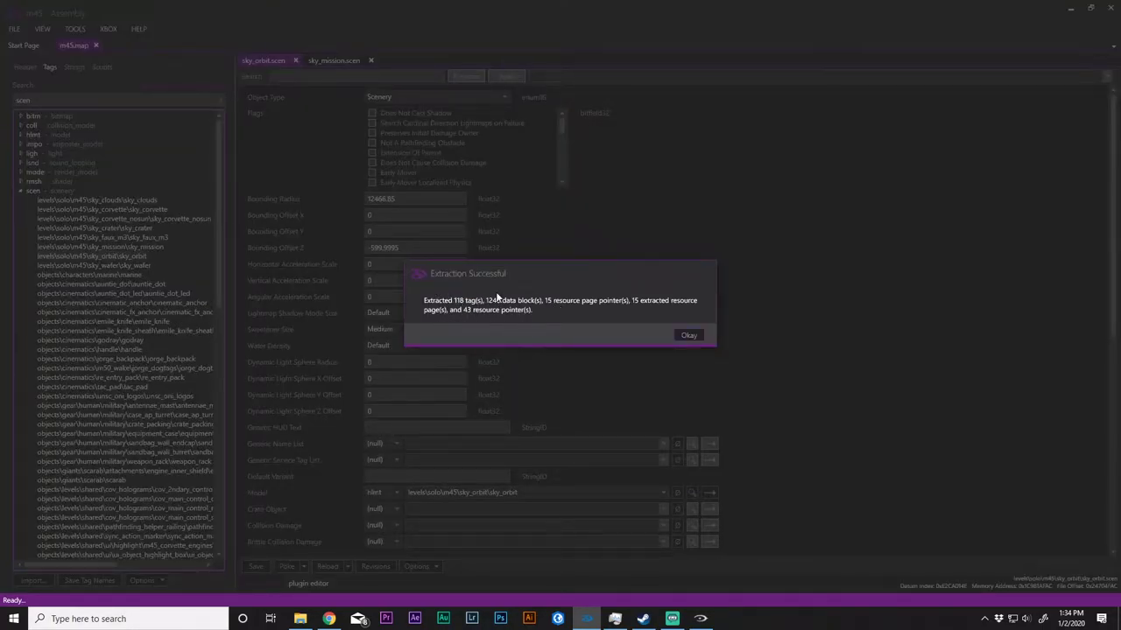
pyautogui.click(690, 335)
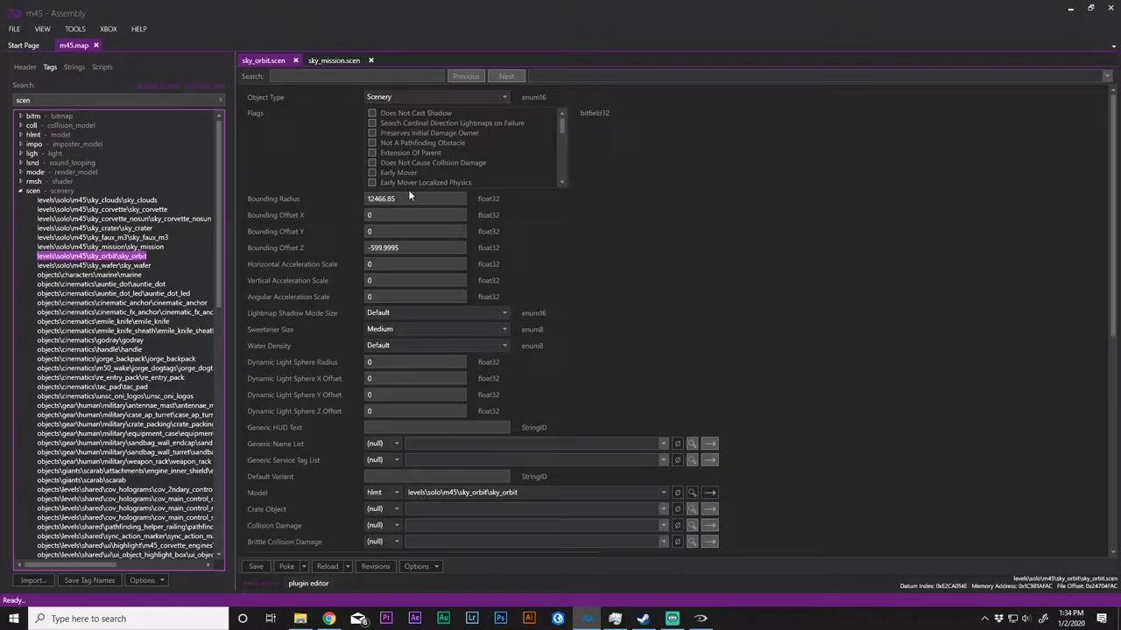
# Filter the tags by "scnr" and open the m45 scenario tag
pyautogui.click(35, 100)
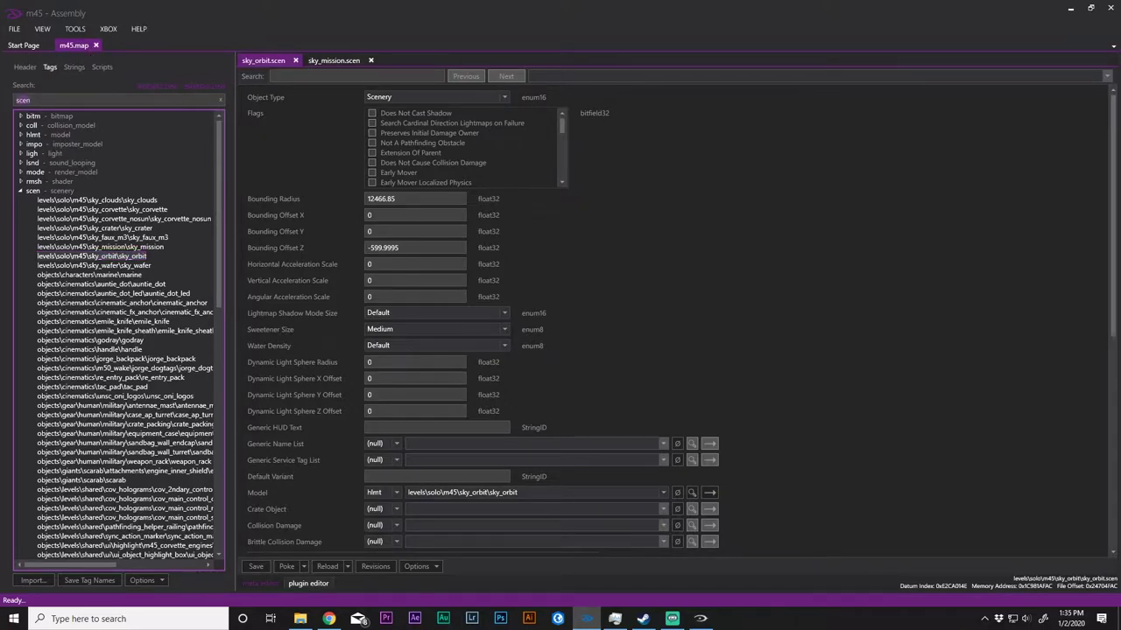
pyautogui.press('BackSpace')
pyautogui.press('BackSpace')
pyautogui.write('nr')
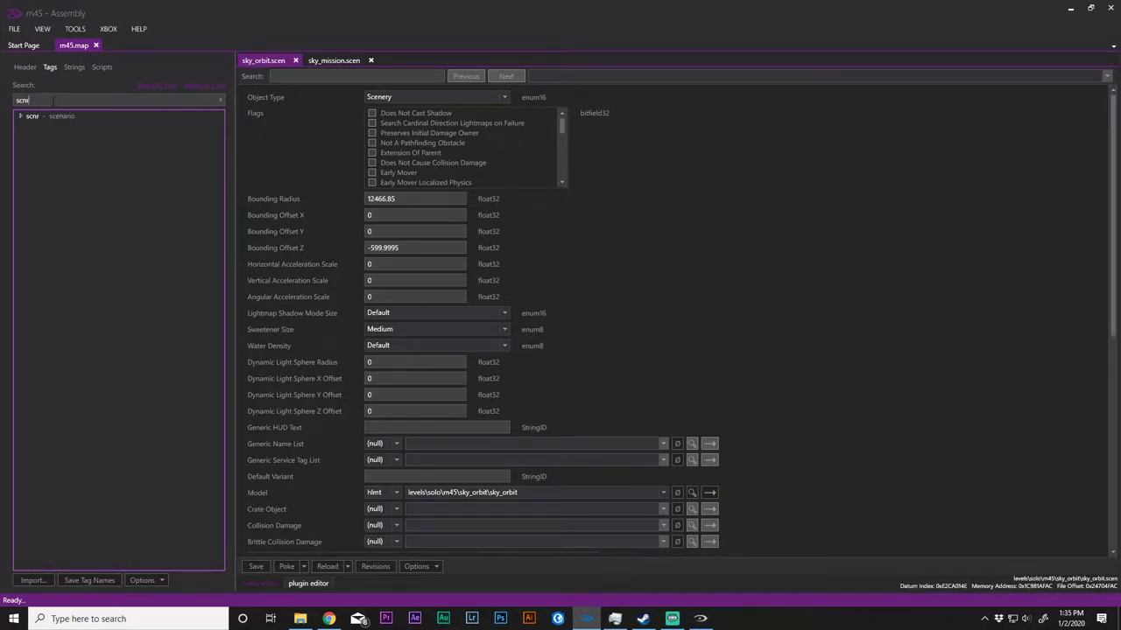
pyautogui.click(23, 116)
pyautogui.doubleClick(63, 126)
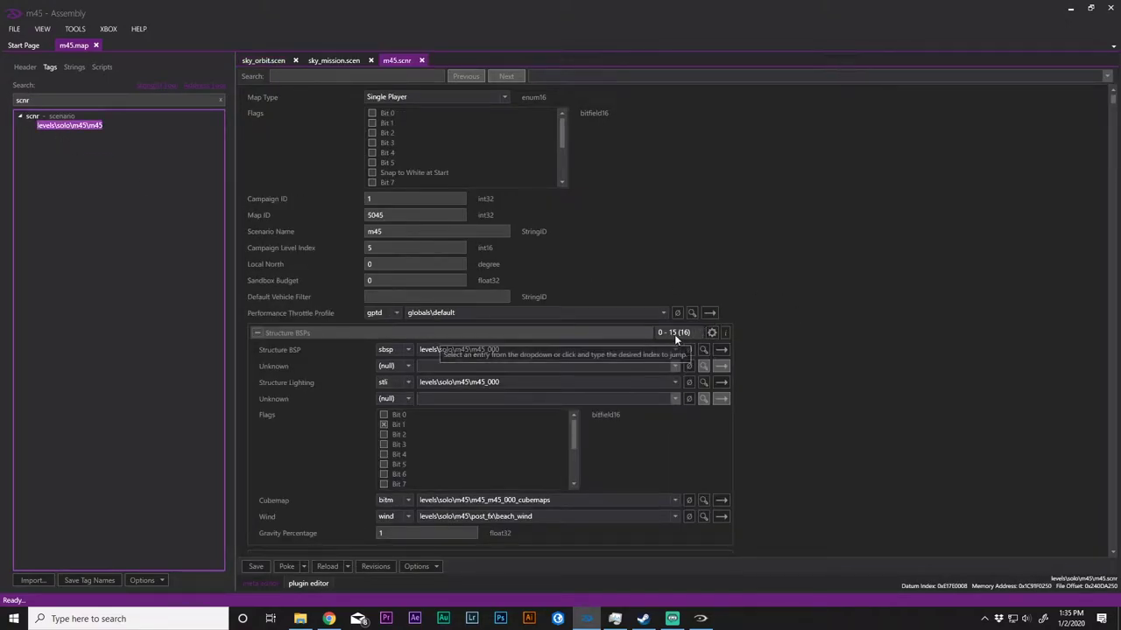
# Examine entries 1 to 4 of the m45 scenario's Sky References to see which sky object each one uses
pyautogui.scroll(-5, 774, 345)
pyautogui.scroll(-2, 802, 361)
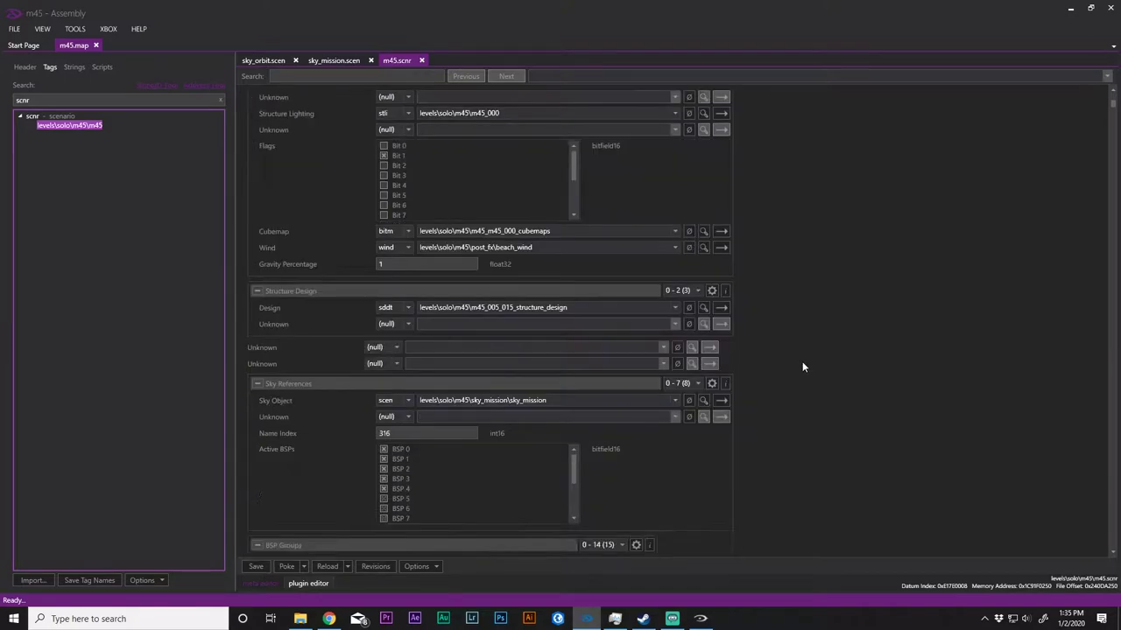
pyautogui.click(685, 336)
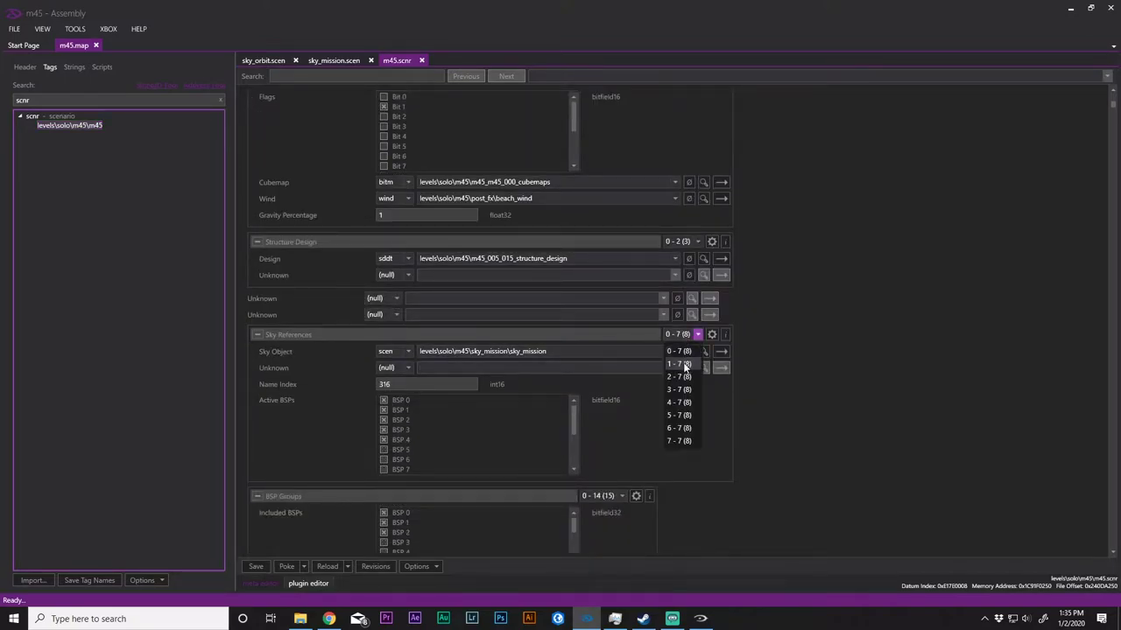
pyautogui.click(681, 363)
pyautogui.click(679, 335)
pyautogui.click(677, 380)
pyautogui.click(678, 335)
pyautogui.click(679, 388)
pyautogui.click(676, 336)
pyautogui.click(675, 404)
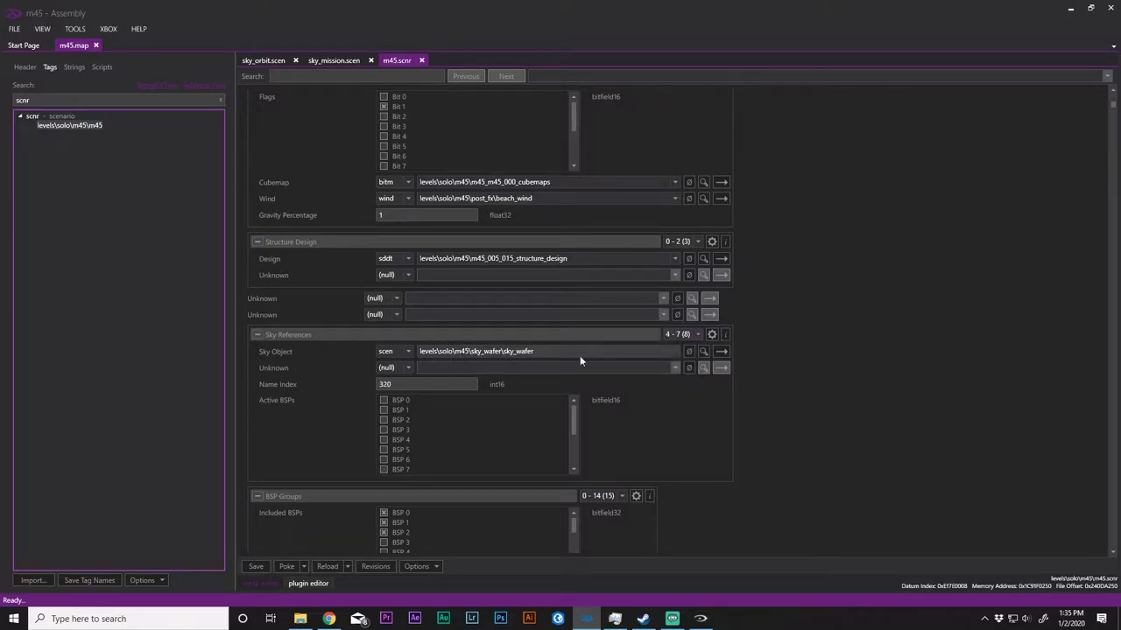
pyautogui.moveTo(522, 352)
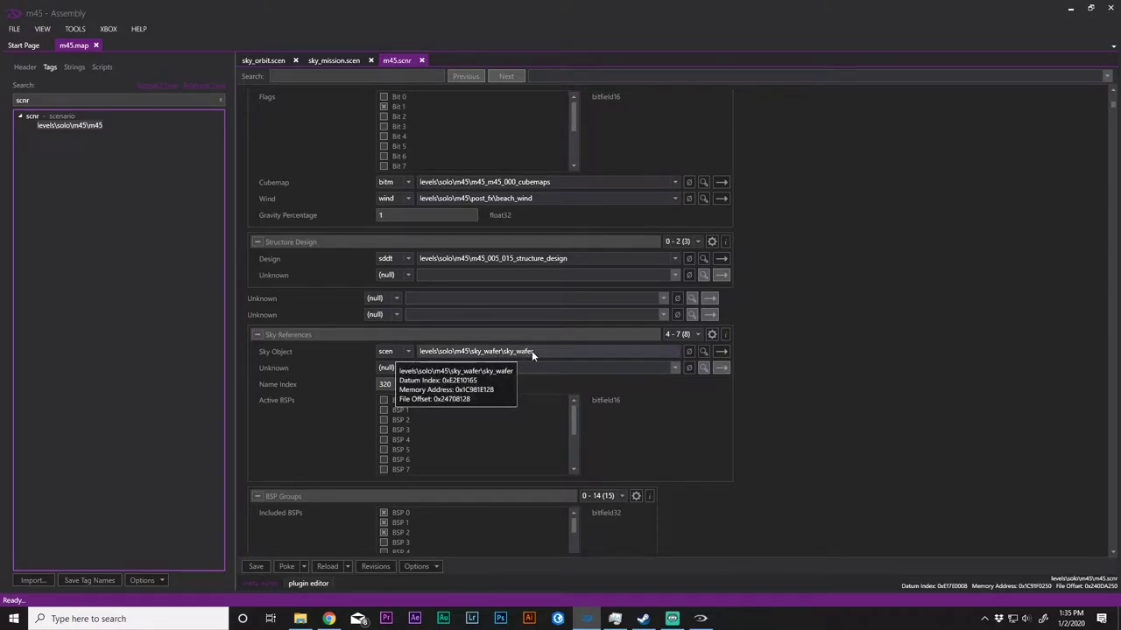
# Open the sky_wafer scenery tag from its sky reference and look through its properties down to the attachments
pyautogui.click(720, 352)
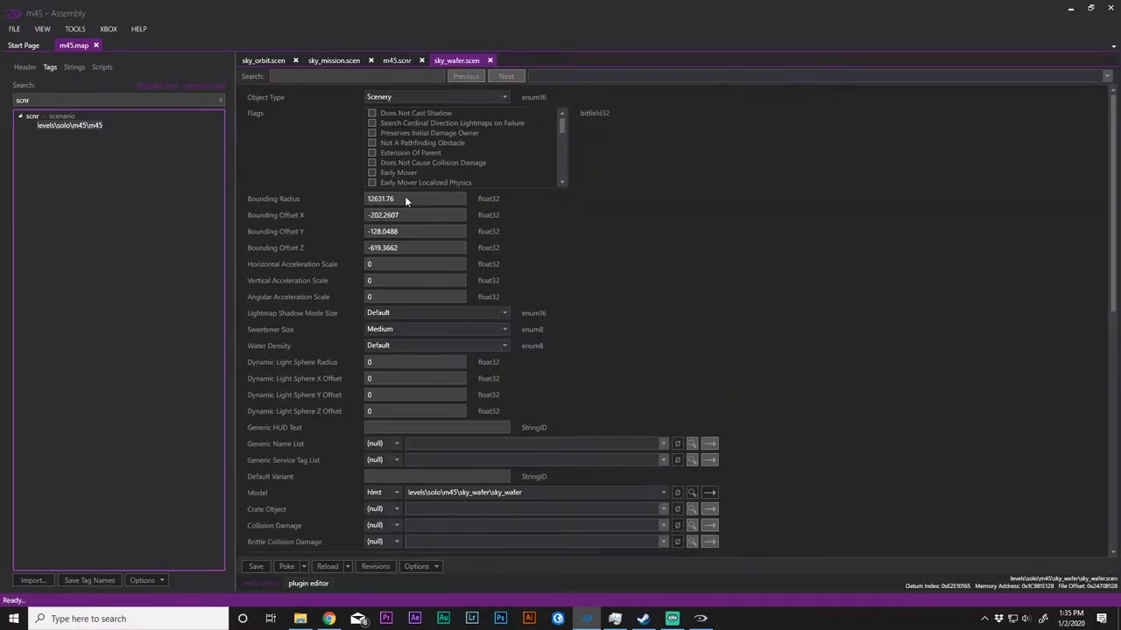
pyautogui.rightClick(456, 59)
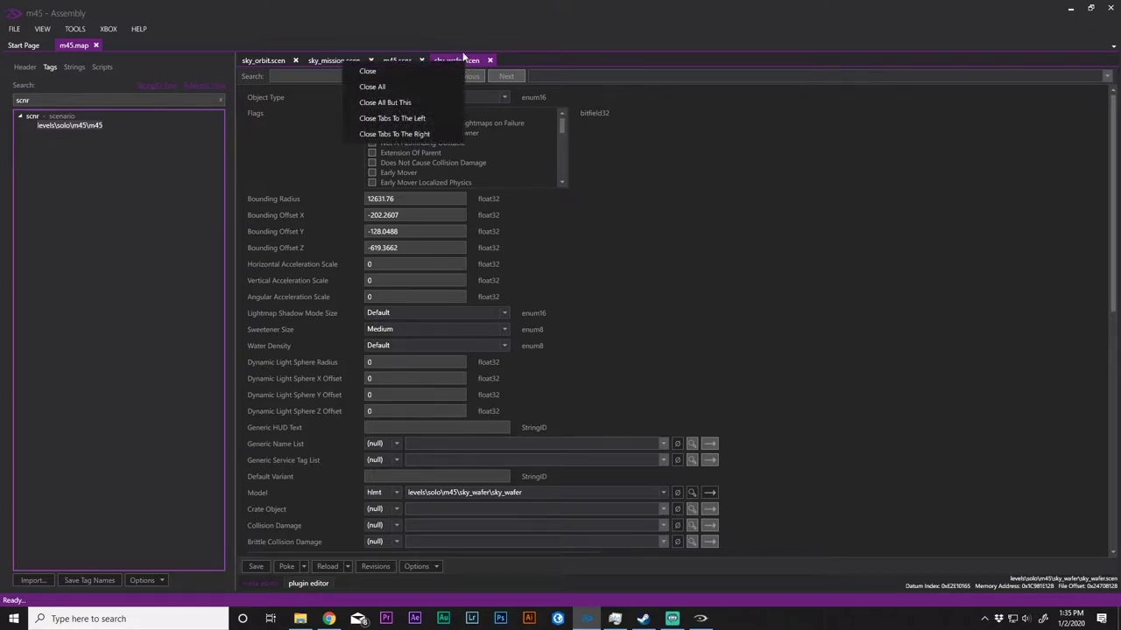
pyautogui.click(609, 174)
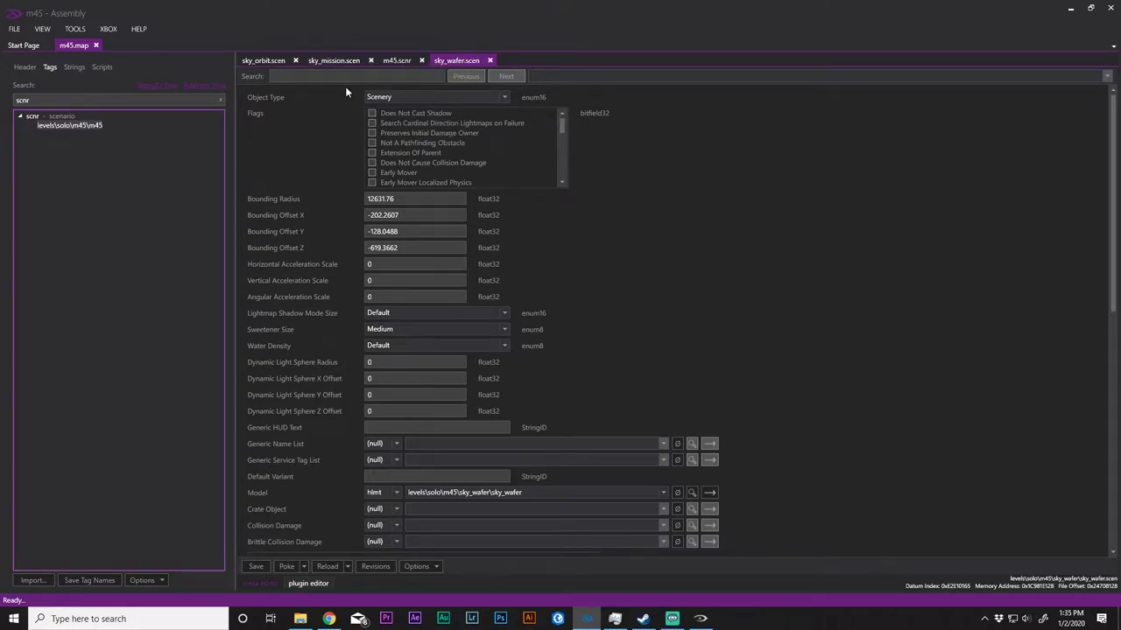
pyautogui.scroll(-3, 297, 248)
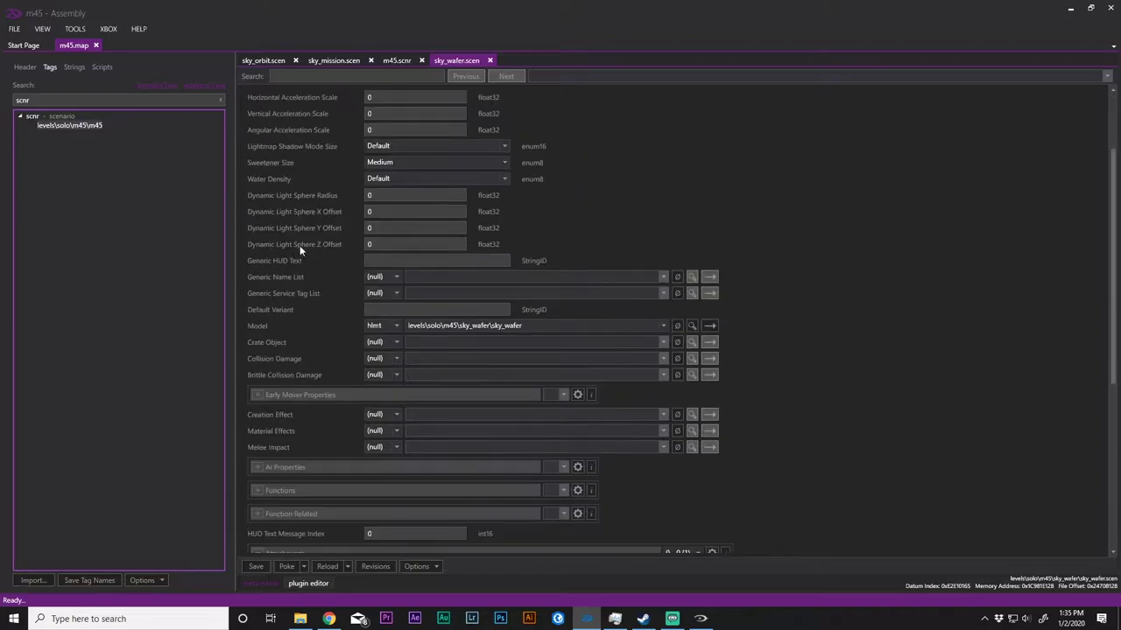
pyautogui.scroll(-4, 288, 329)
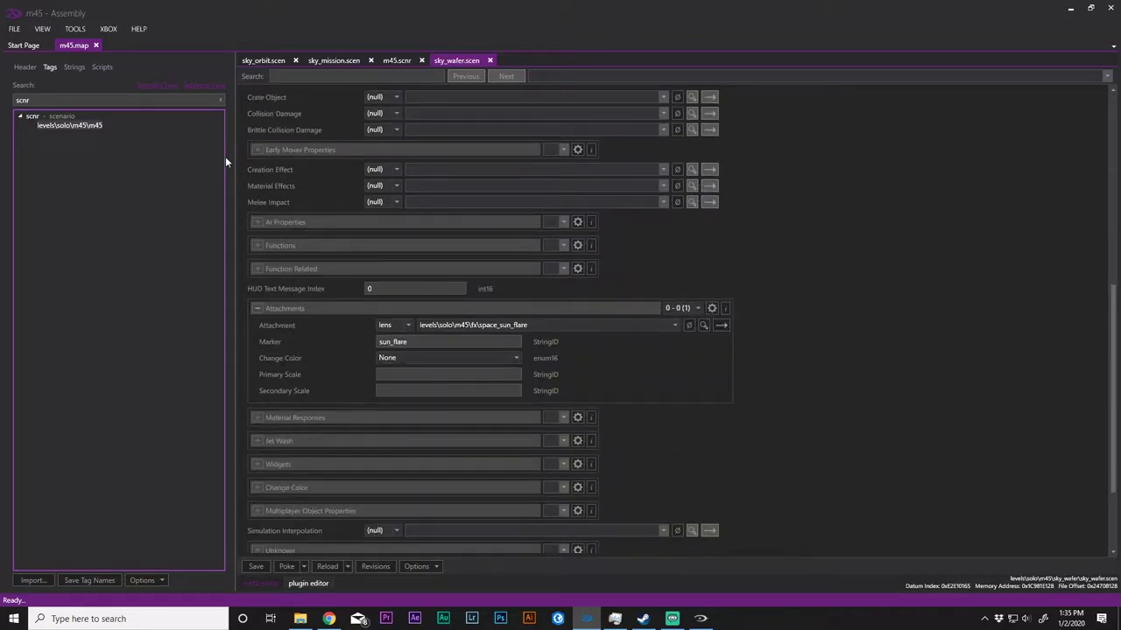
# Close m45.map, load the recent map forge_halo.map and show its tags
pyautogui.click(96, 46)
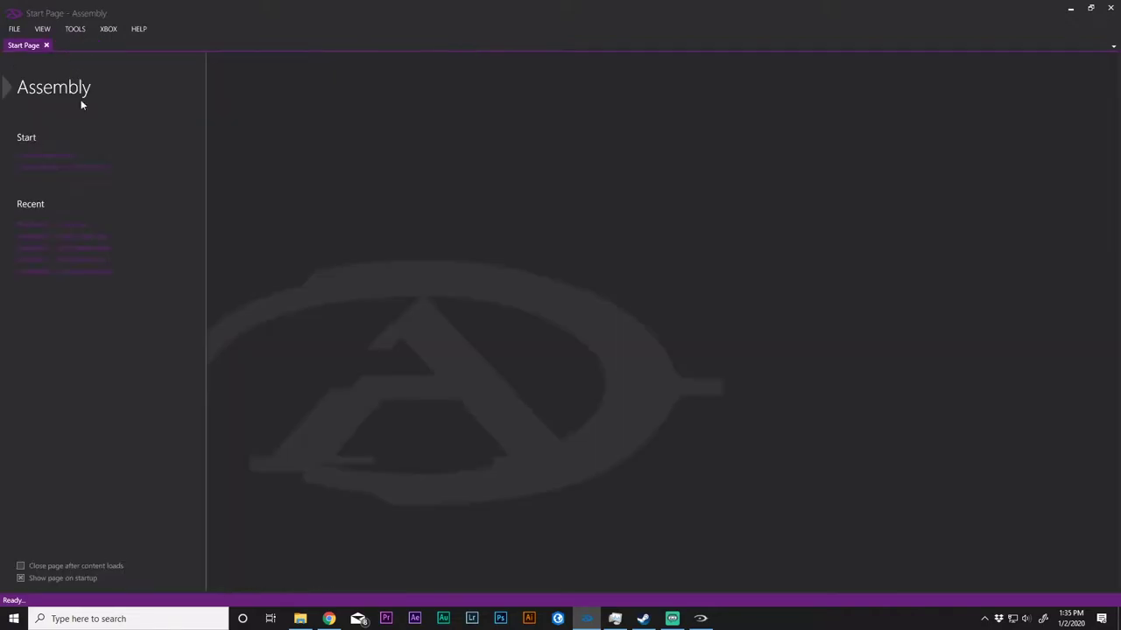
pyautogui.click(81, 236)
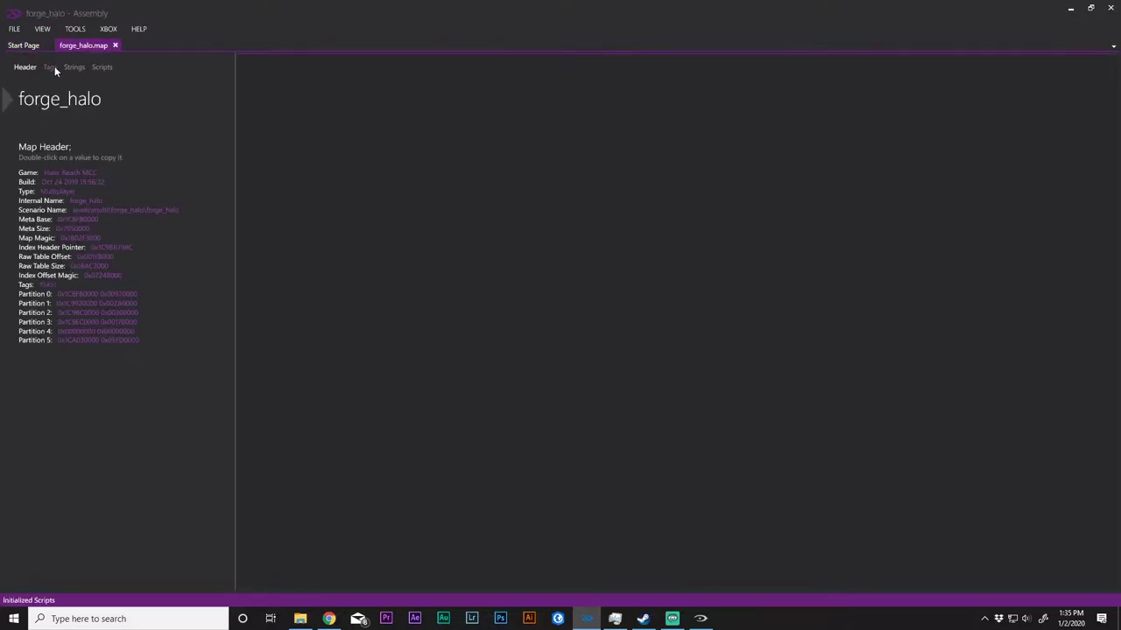
pyautogui.click(51, 69)
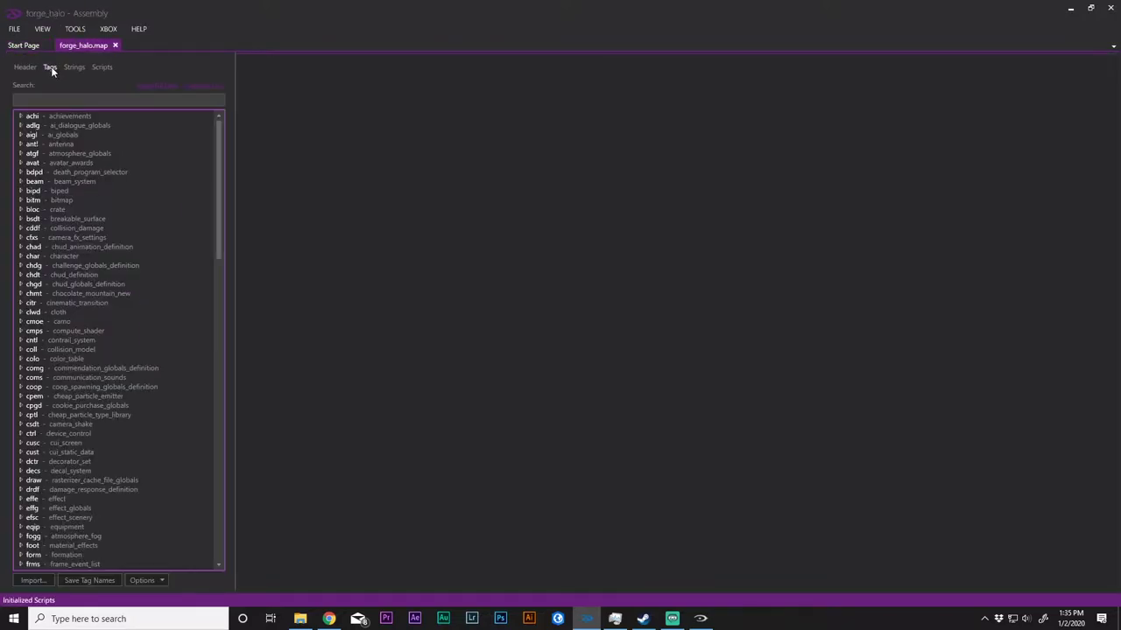
# Import the tag container sky5.tagc into forge_halo and inject it with the default import options
pyautogui.click(33, 580)
pyautogui.click(186, 174)
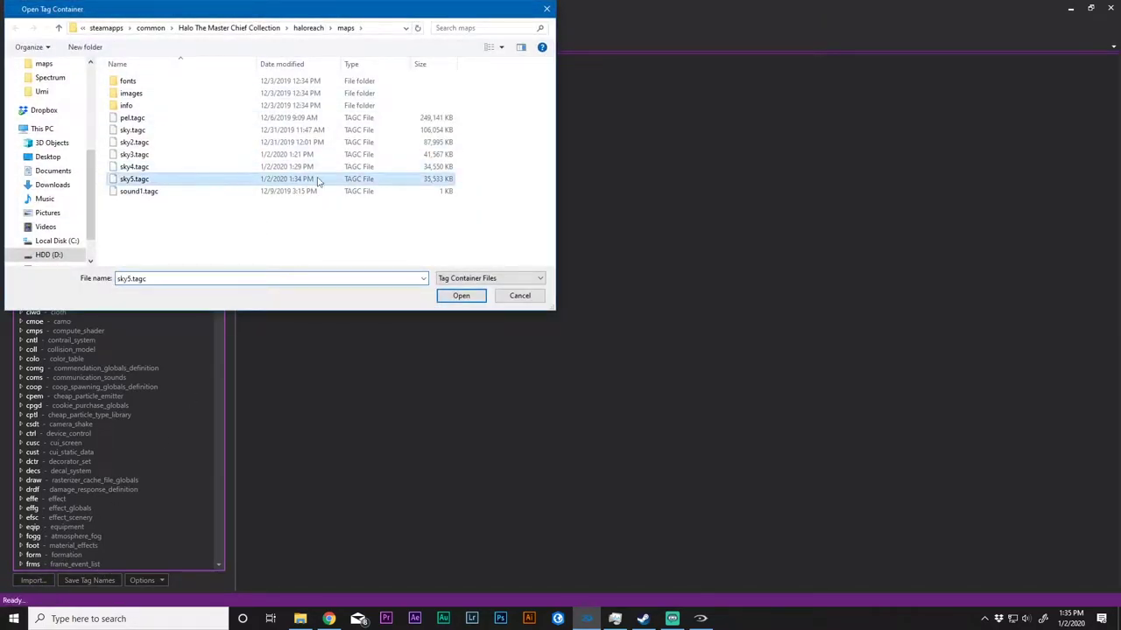
pyautogui.click(471, 297)
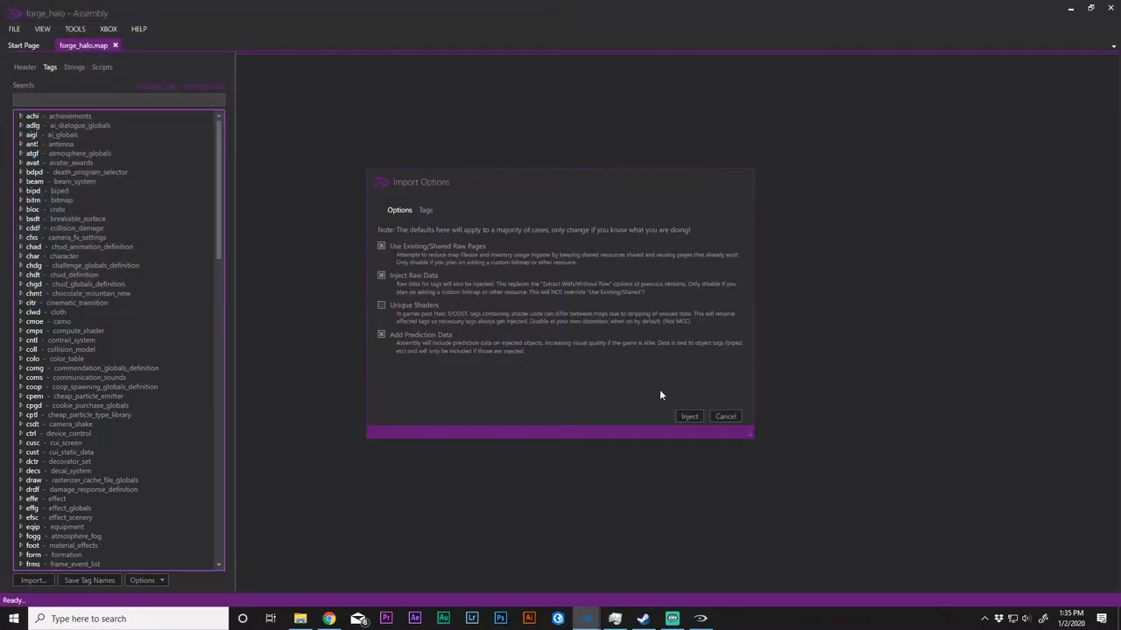
pyautogui.click(684, 417)
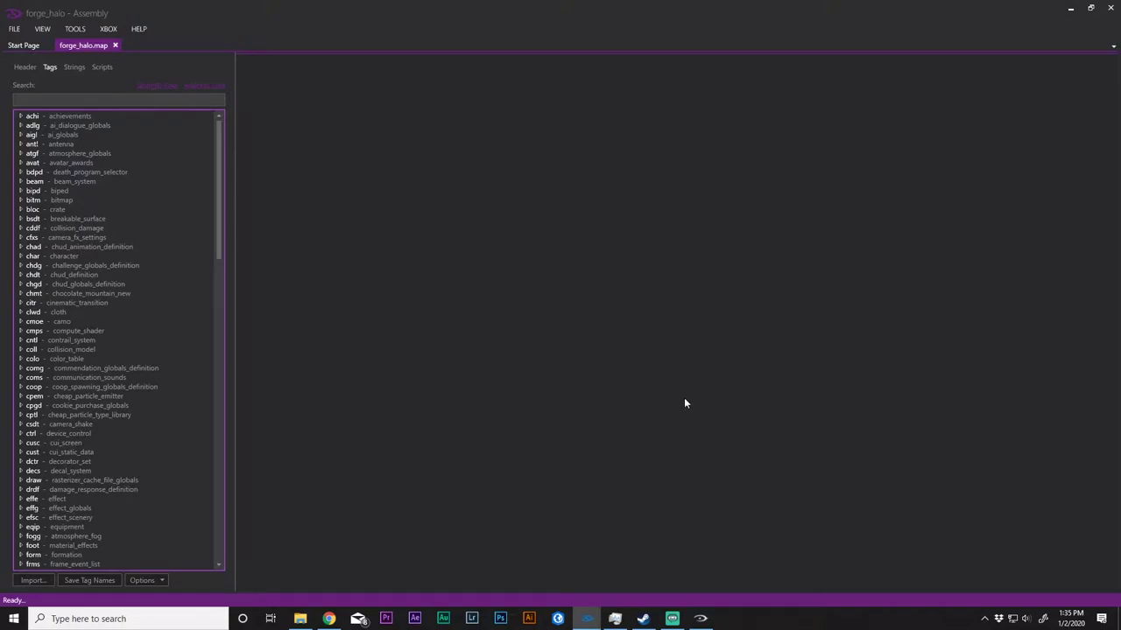
pyautogui.click(700, 618)
pyautogui.press('Escape')
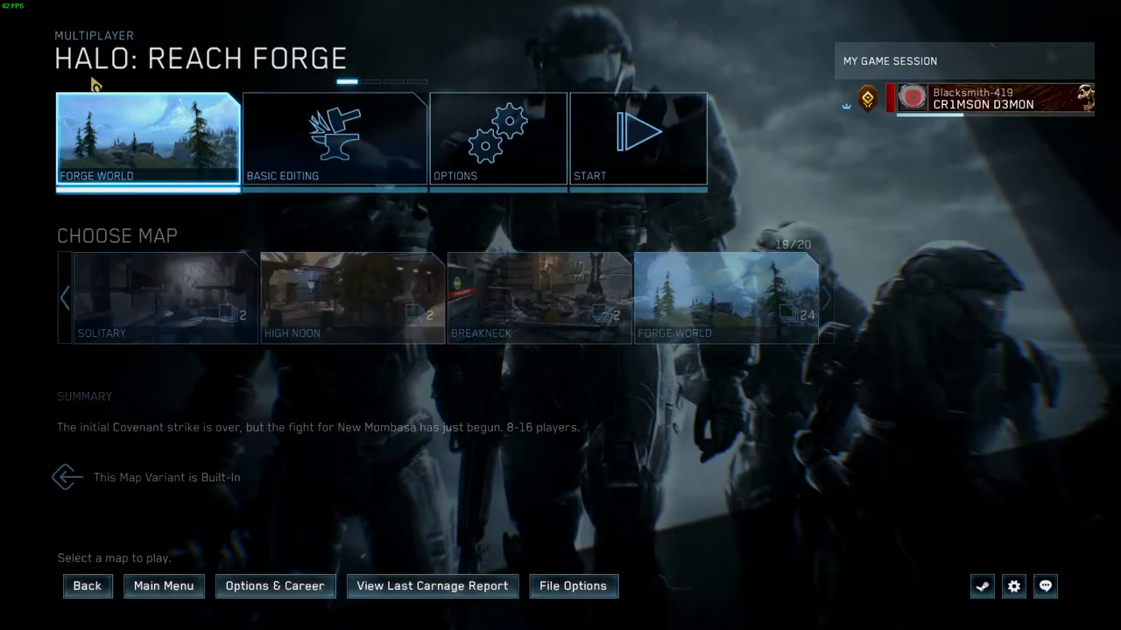
pyautogui.hotkey('alt', 'Tab')
pyautogui.hotkey('alt', 'Tab')
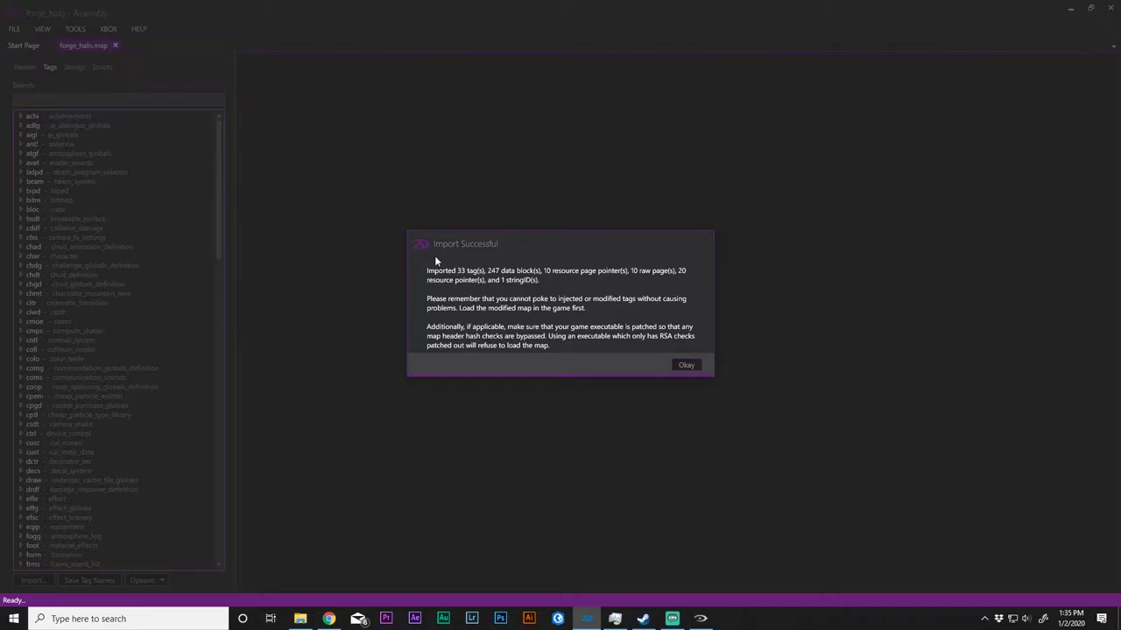
# Dismiss the import report, filter the tags by "scnr" and open the forge_halo scenario tag
pyautogui.click(685, 366)
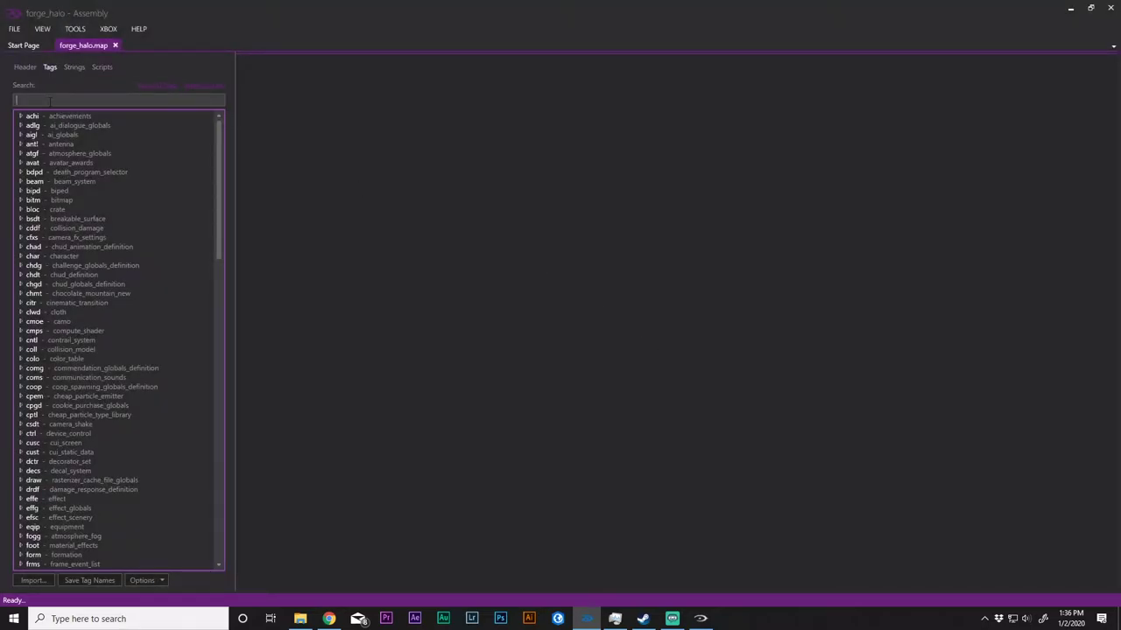
pyautogui.write('scnr')
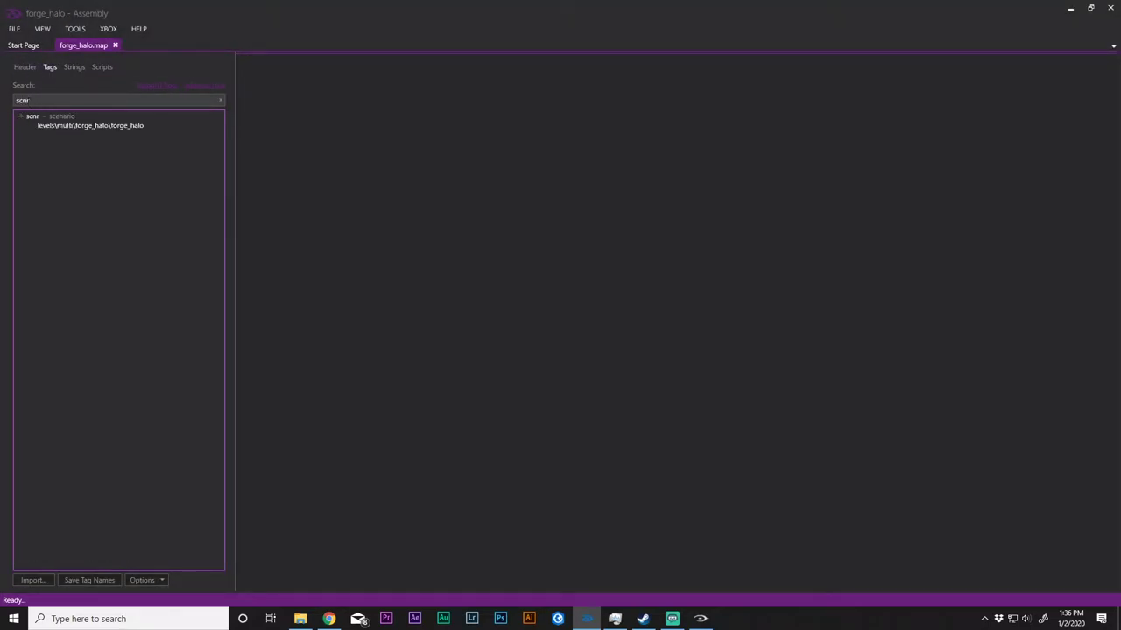
pyautogui.doubleClick(109, 125)
# Set the scenario's Sky Object under Sky References to levels\solo\m45\sky_orbit\sky_orbit and save the tag
pyautogui.scroll(-5, 825, 228)
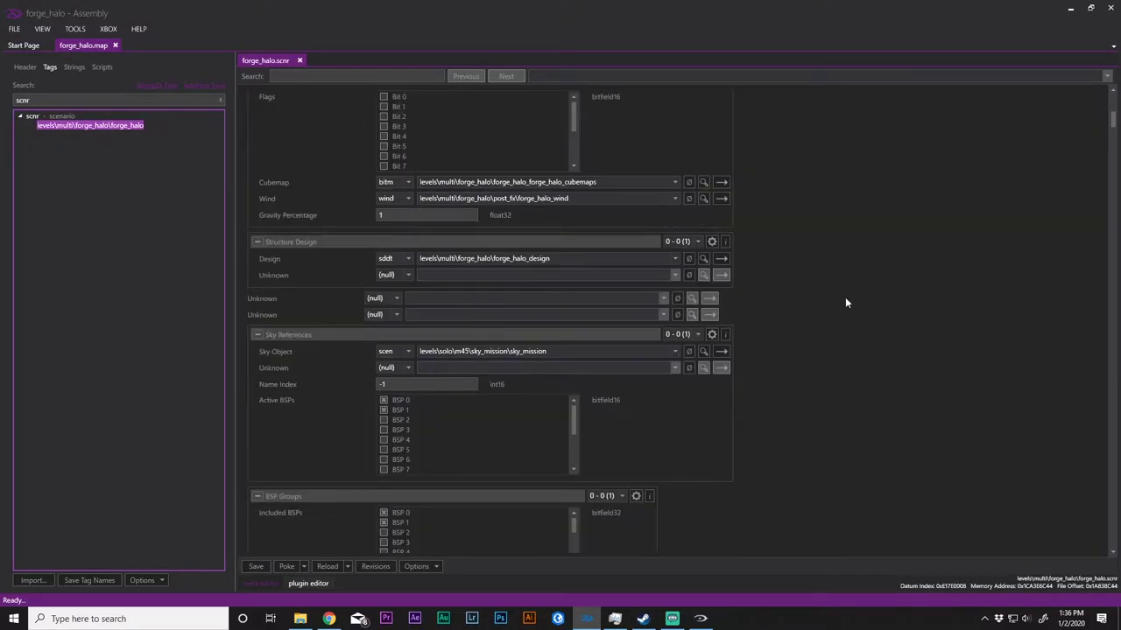
pyautogui.moveTo(542, 351)
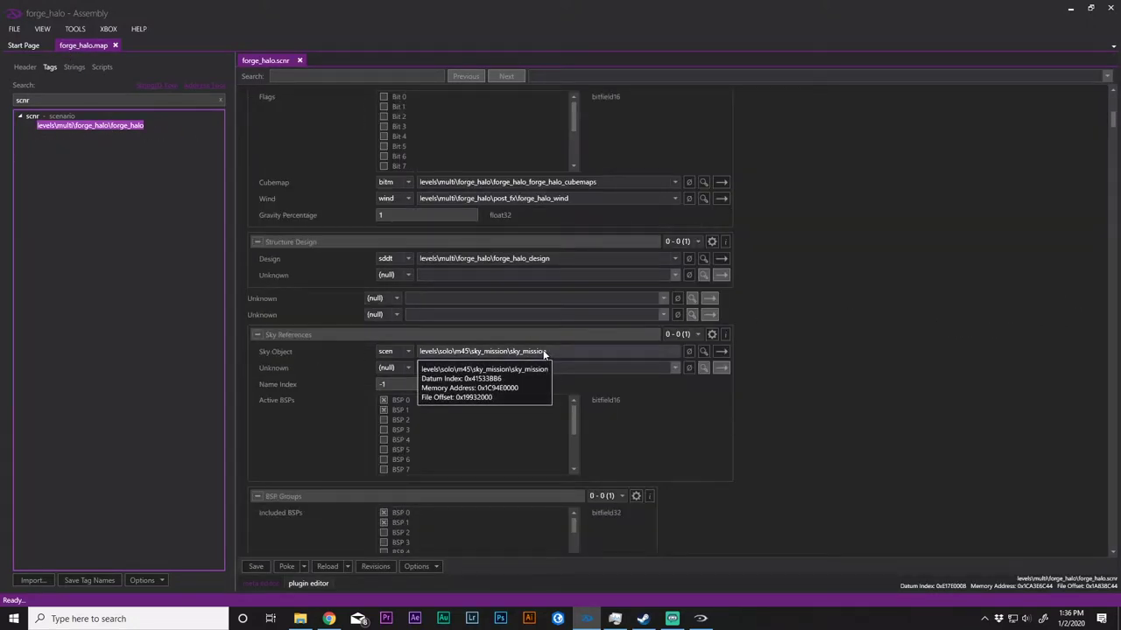
pyautogui.click(495, 351)
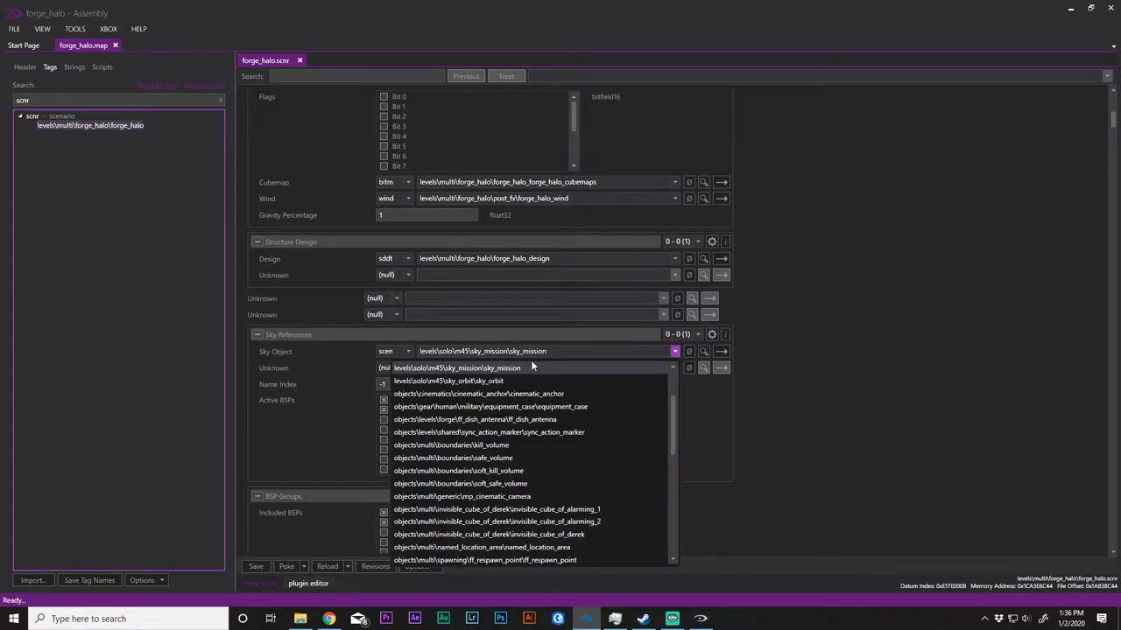
pyautogui.scroll(2, 557, 420)
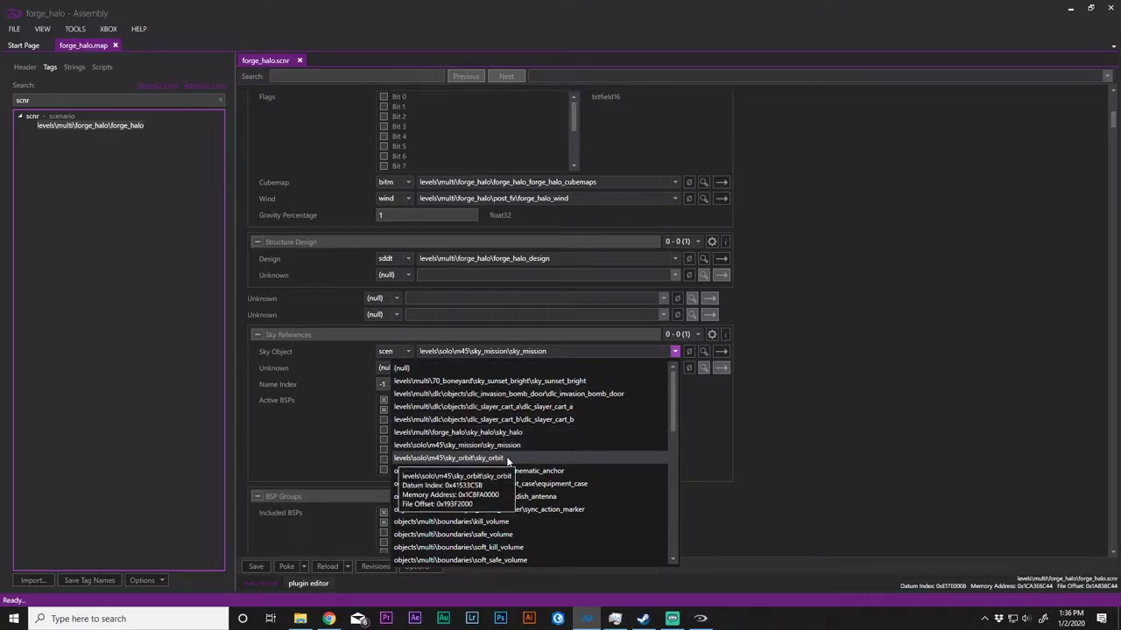
pyautogui.click(506, 458)
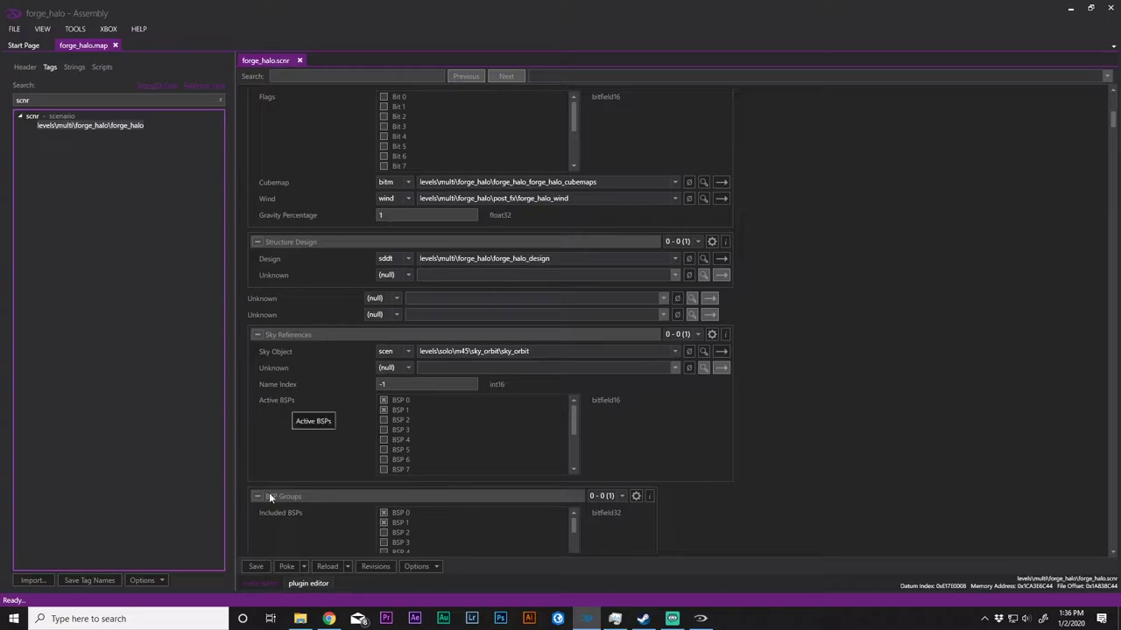
pyautogui.click(256, 567)
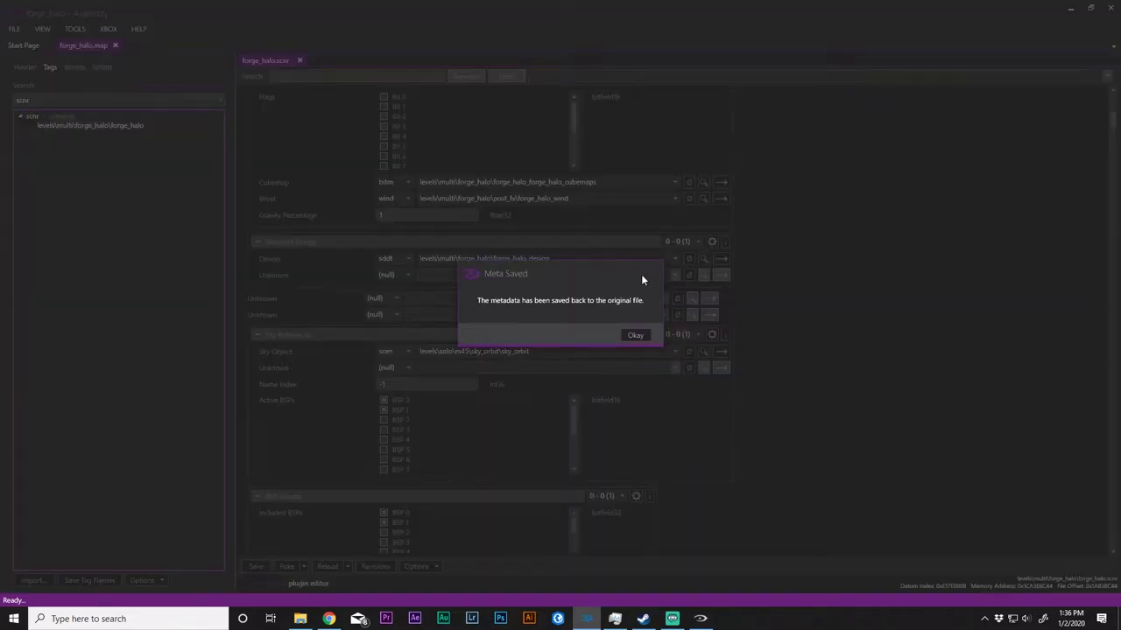
pyautogui.click(648, 334)
# Switch to Halo: Reach, start the Forge World session and fly around the map to examine its replaced sky
pyautogui.click(693, 616)
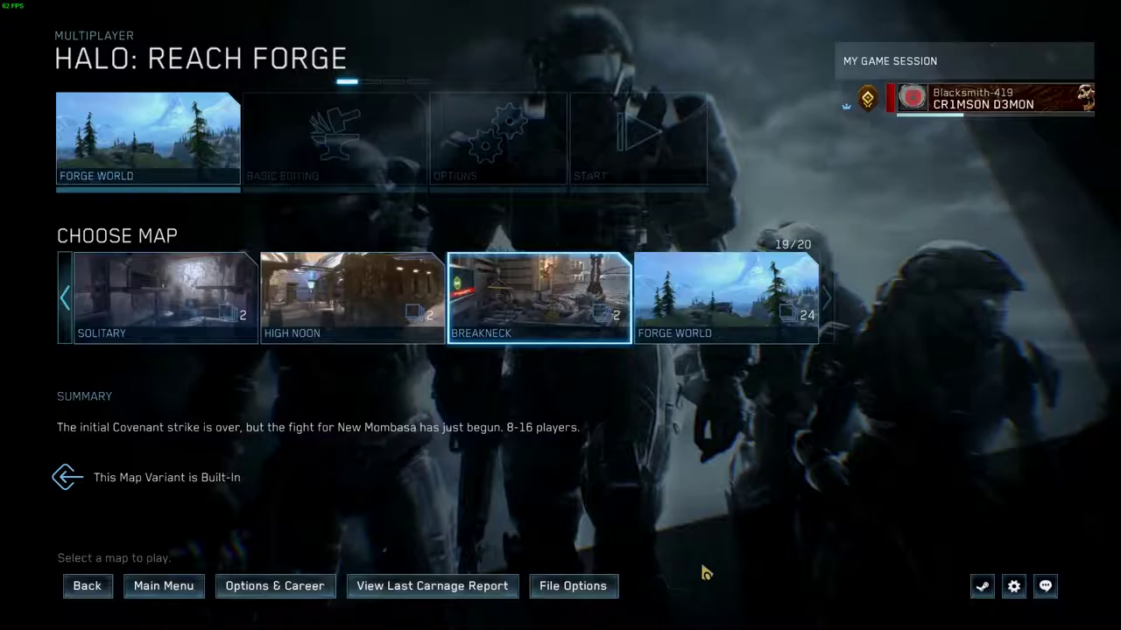
pyautogui.click(632, 126)
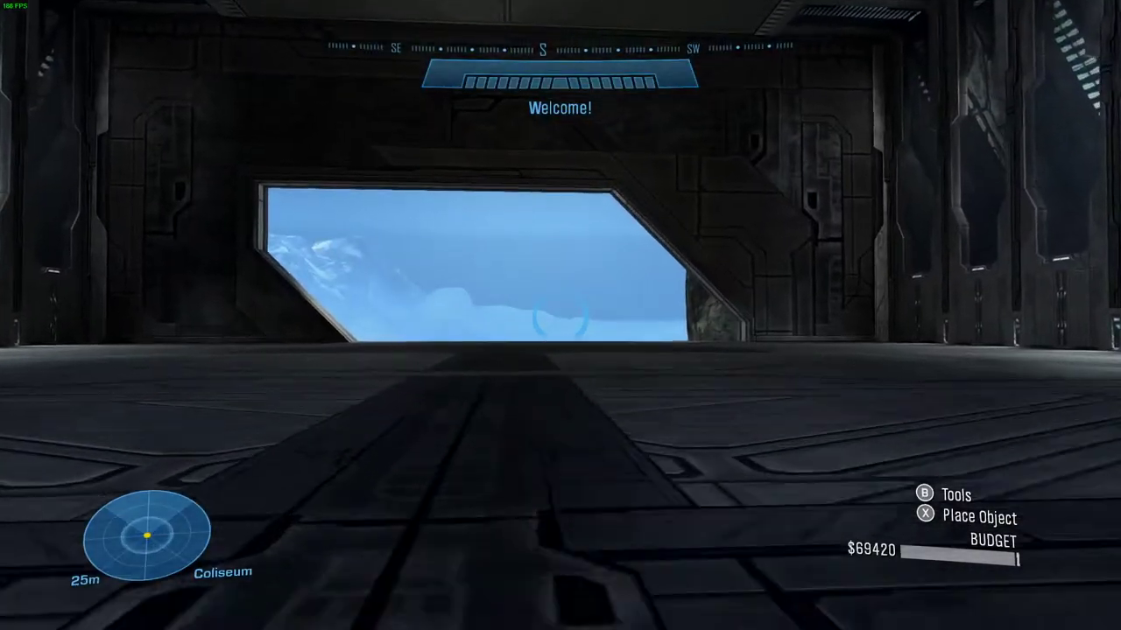
pyautogui.press('w')
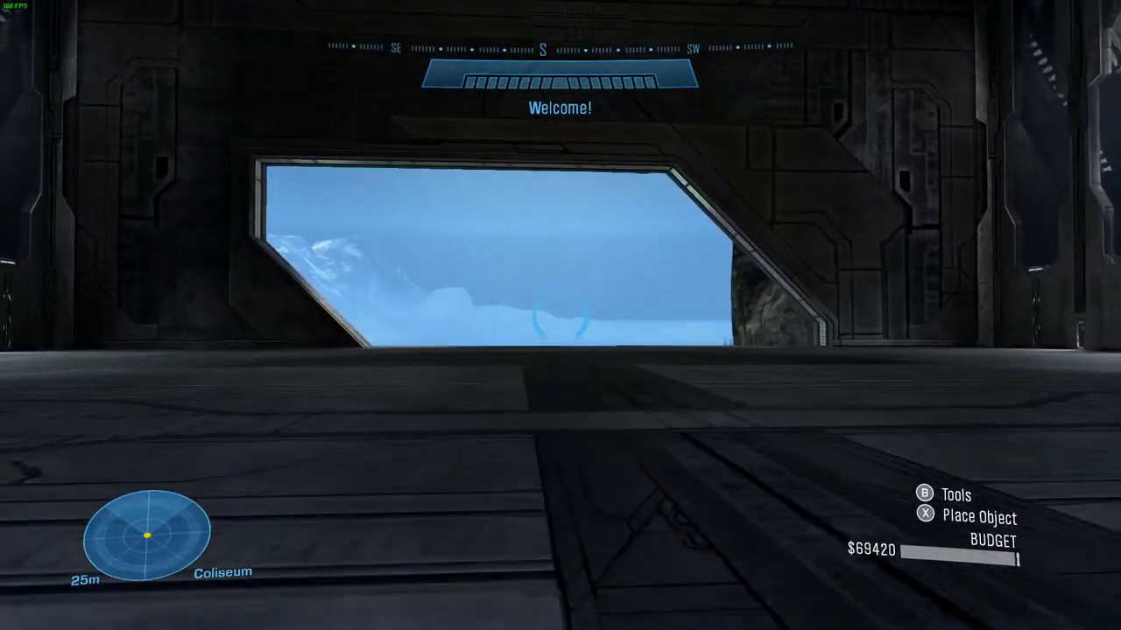
pyautogui.press('w')
pyautogui.press('w')
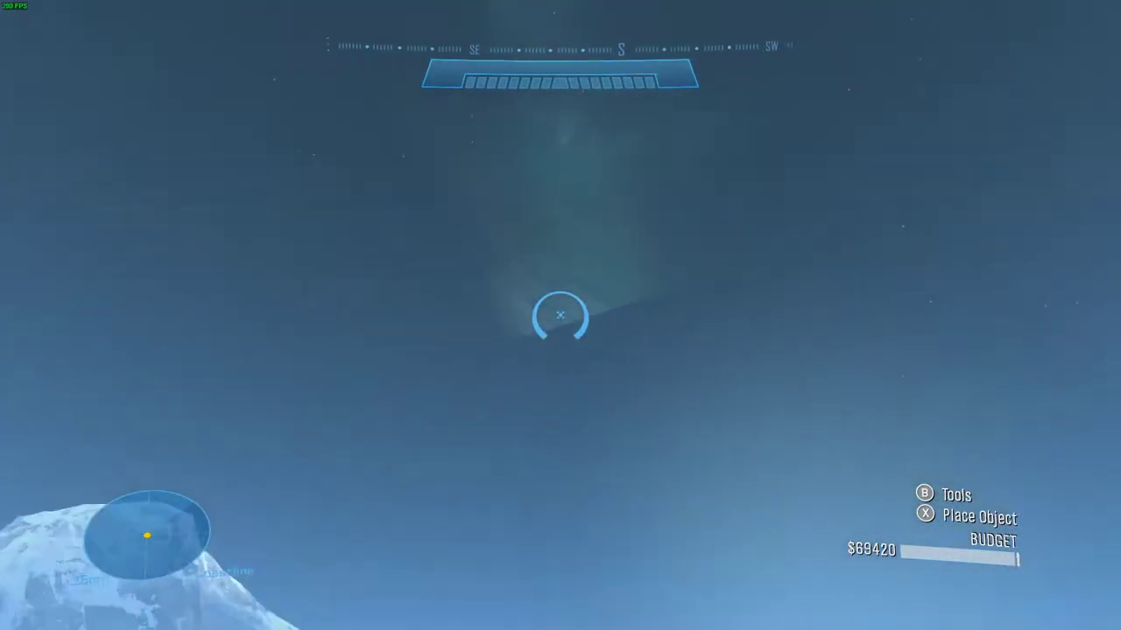
pyautogui.press('w')
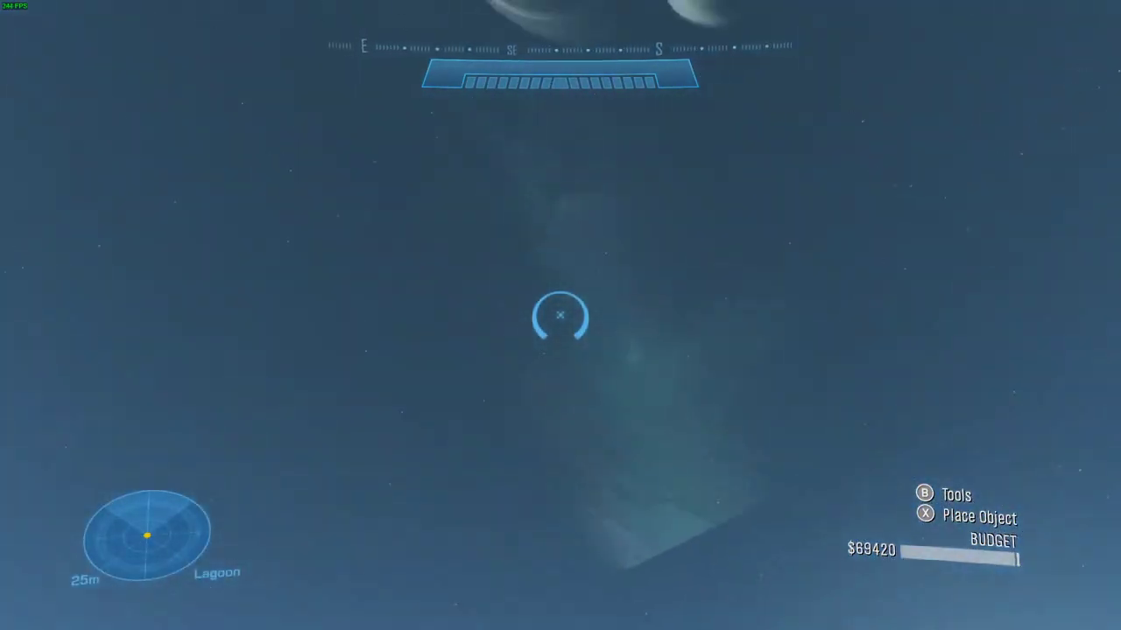
pyautogui.press('w')
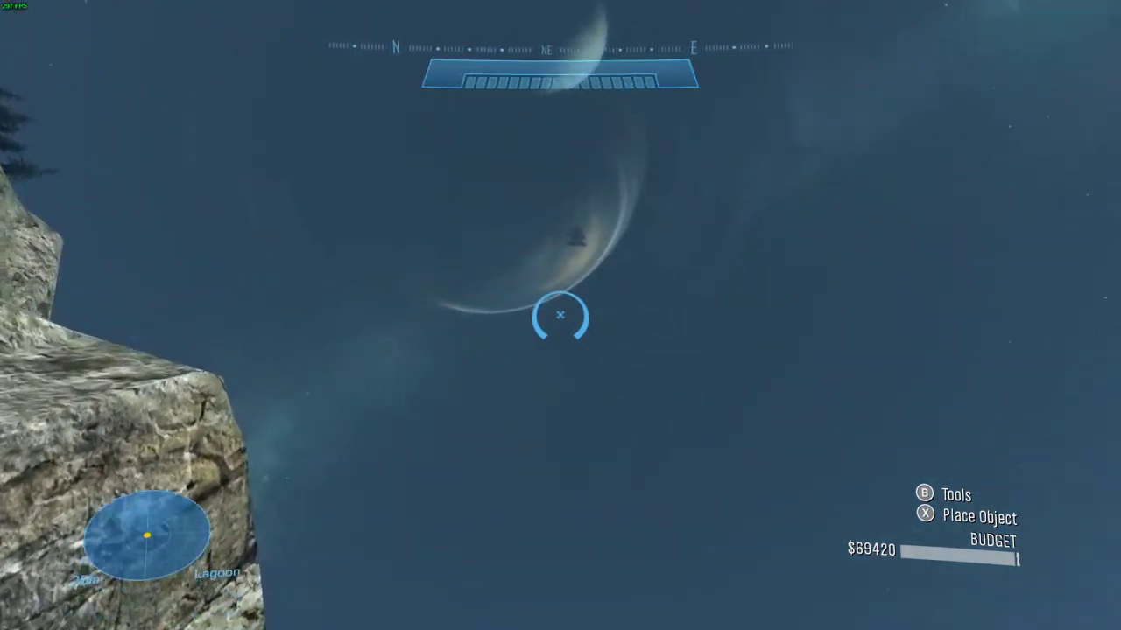
pyautogui.press('w')
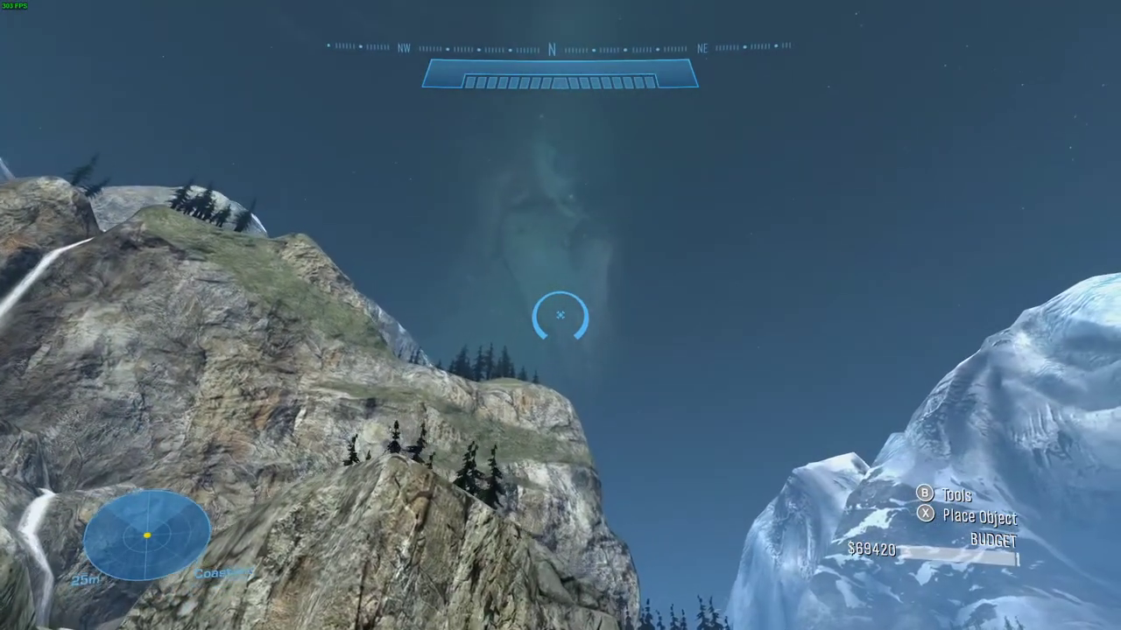
pyautogui.press('w')
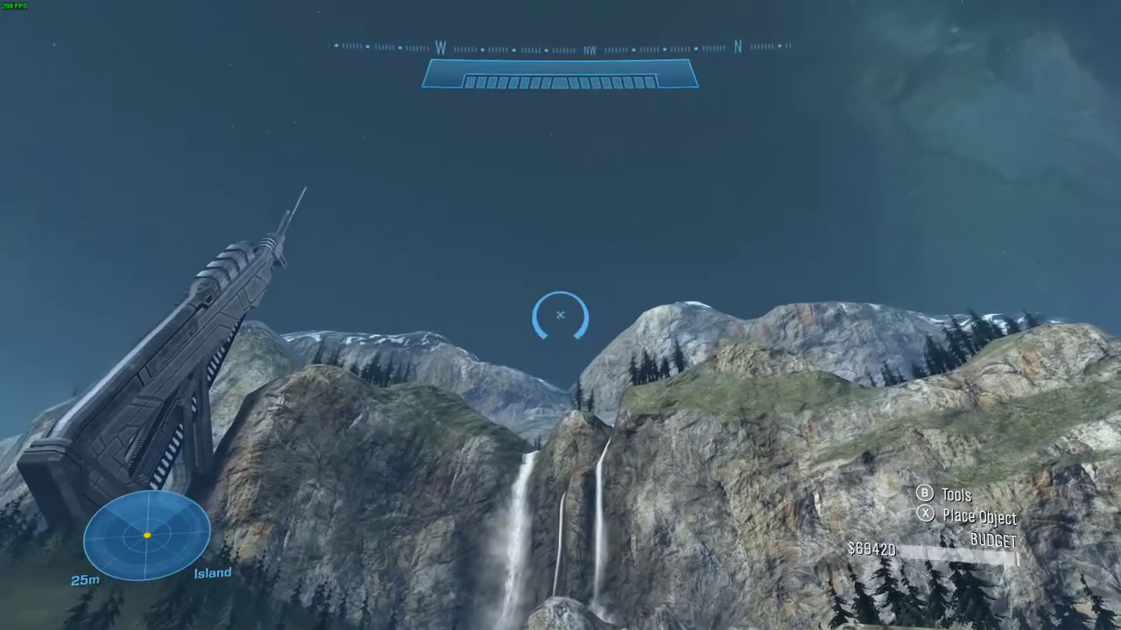
pyautogui.press('w')
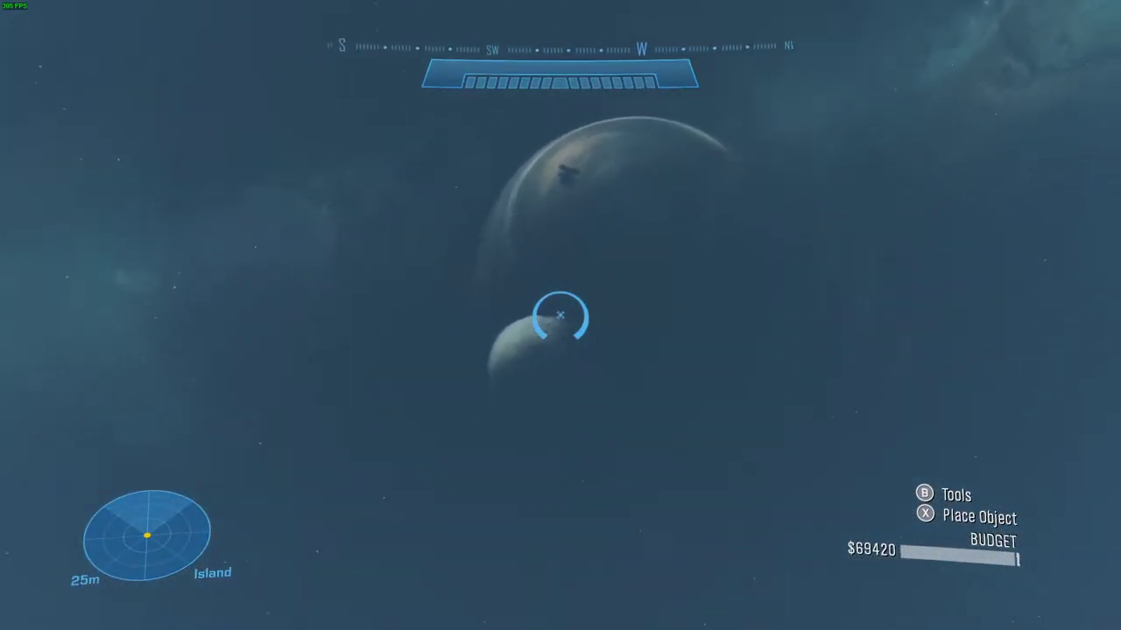
pyautogui.press('w')
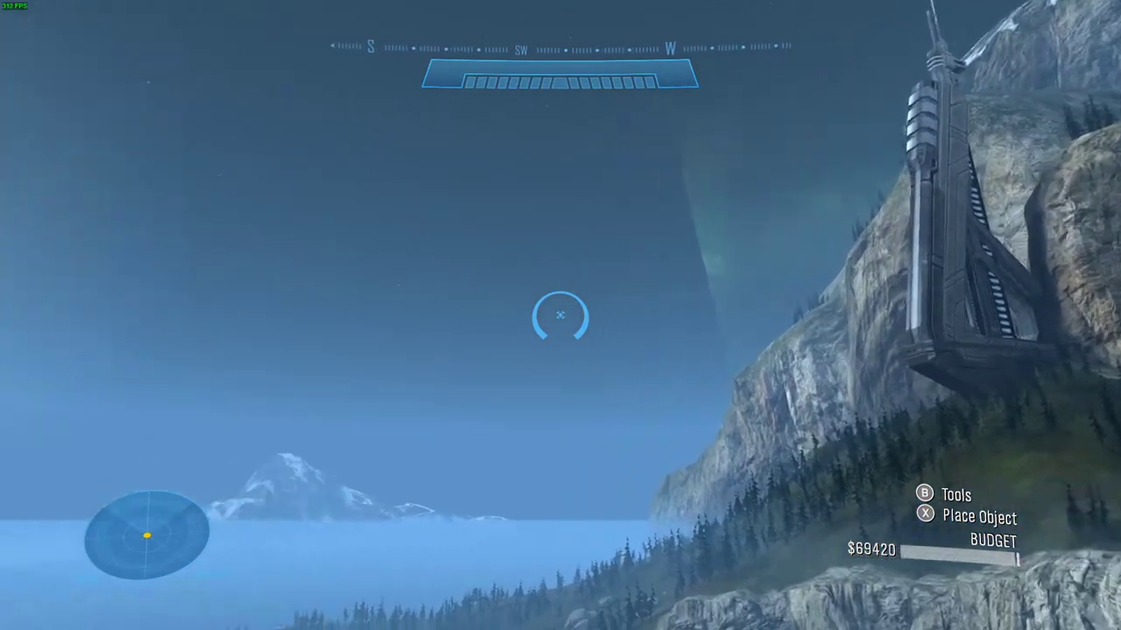
pyautogui.press('w')
pyautogui.press('w')
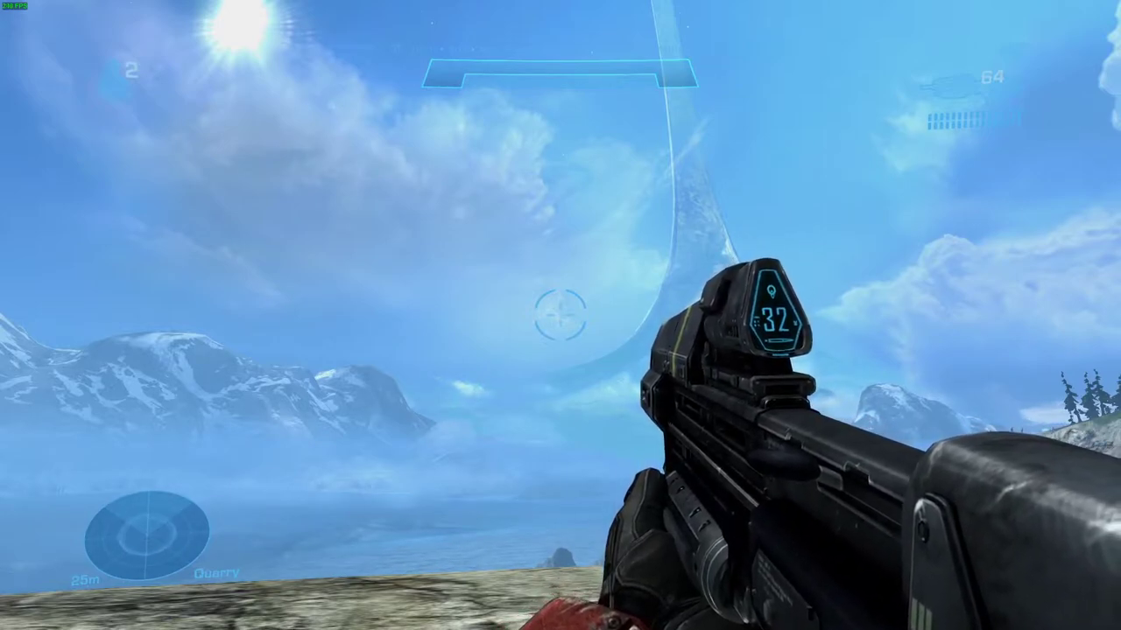
# Switch to Assembly and look over the forge_halo scenario's sky reference and the sky_halo render model
pyautogui.hotkey('alt', 'Tab')
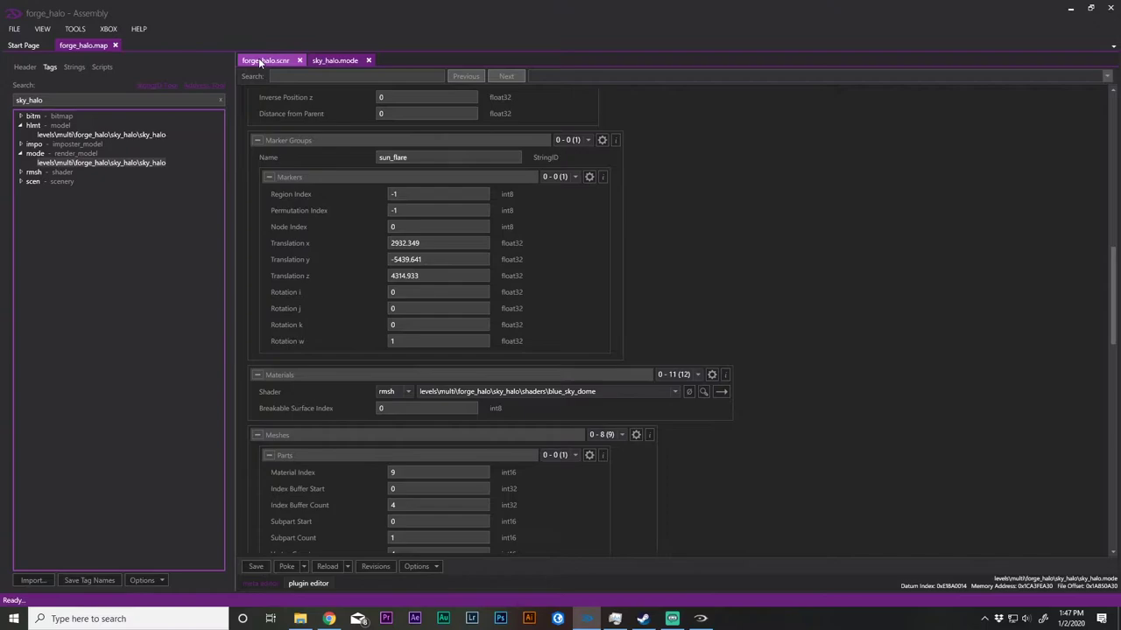
pyautogui.click(259, 60)
pyautogui.click(328, 61)
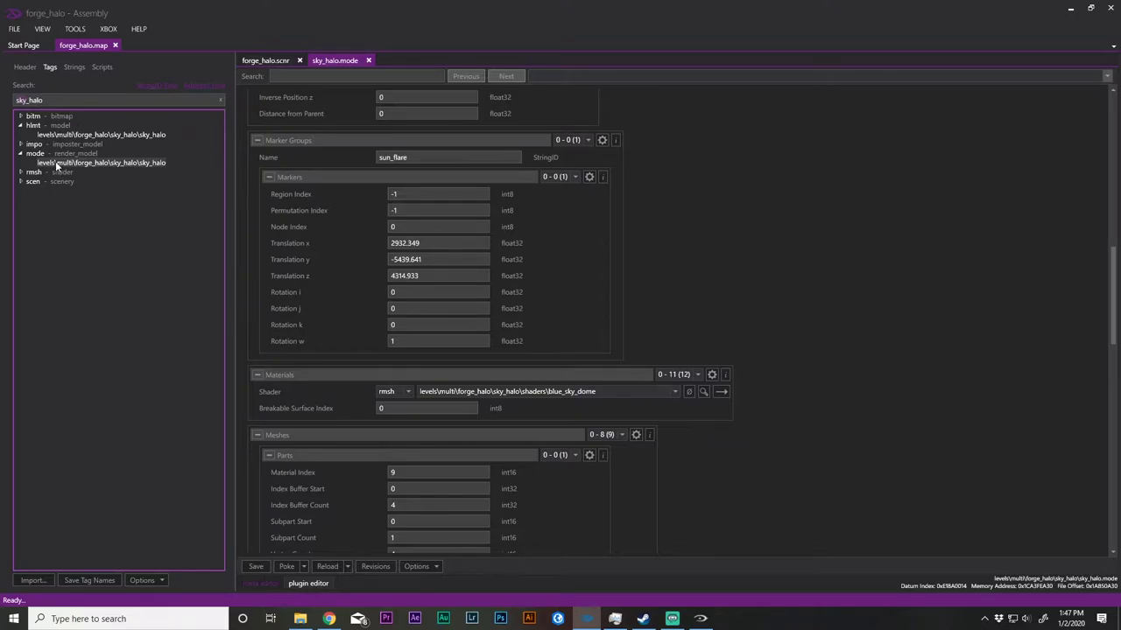
pyautogui.click(91, 163)
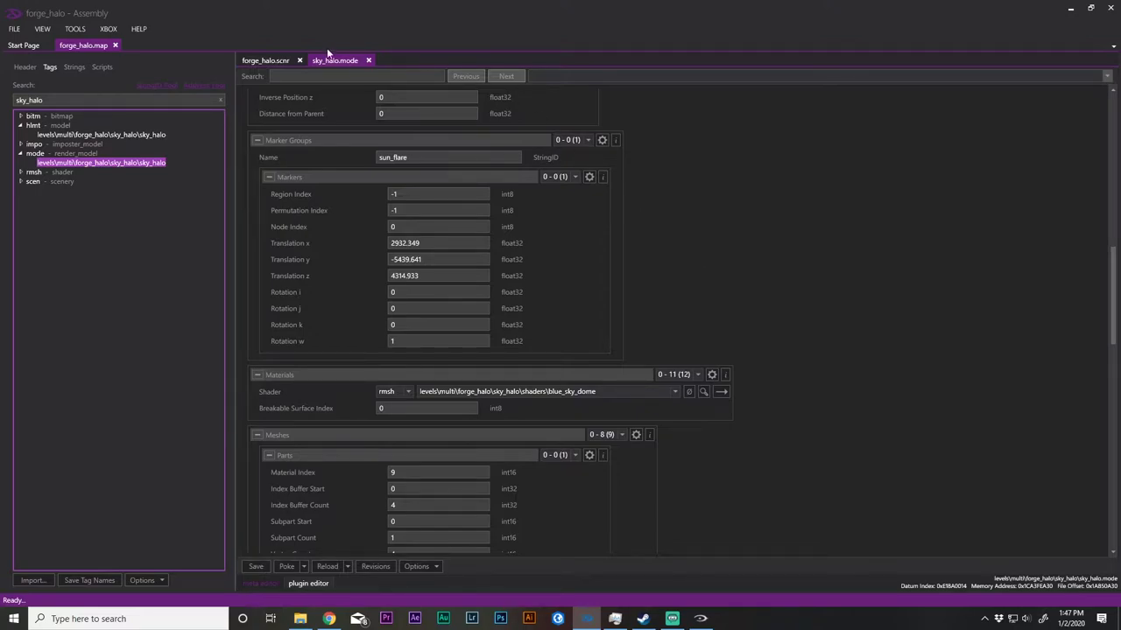
pyautogui.click(251, 61)
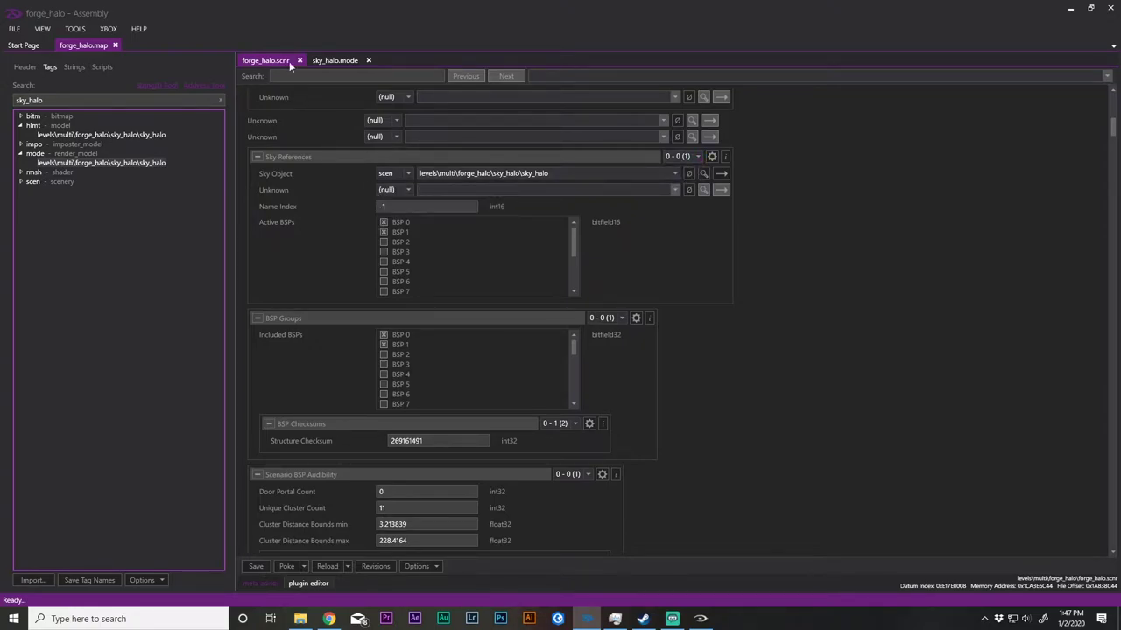
pyautogui.click(328, 60)
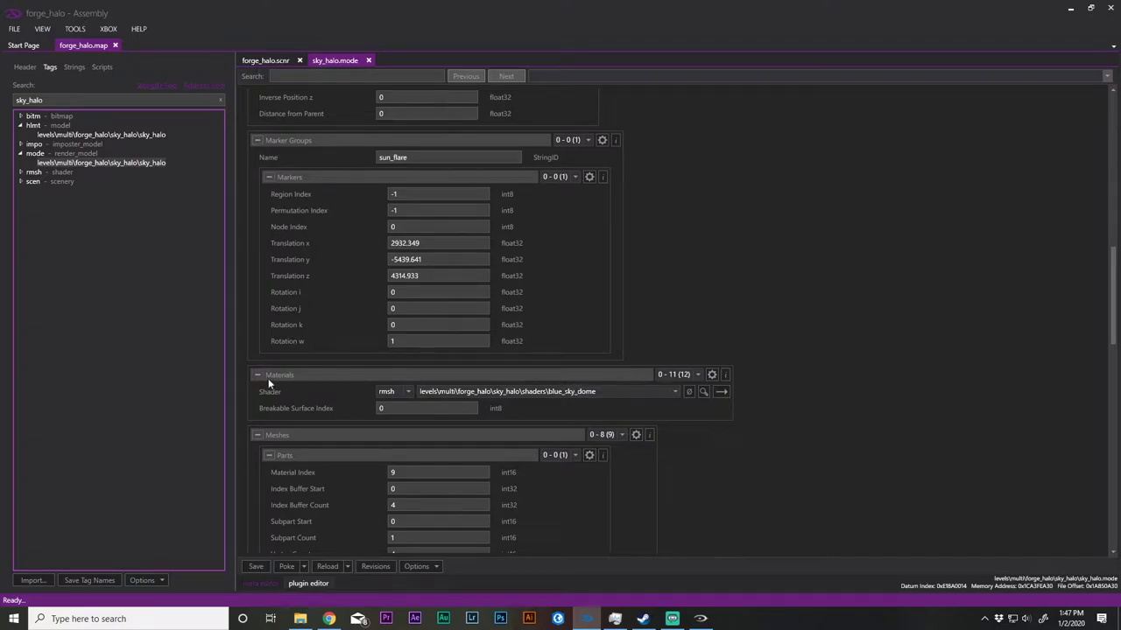
# Step through the sky_halo render model's Materials entries to entry 10, the sky_halo_ring shader
pyautogui.click(674, 375)
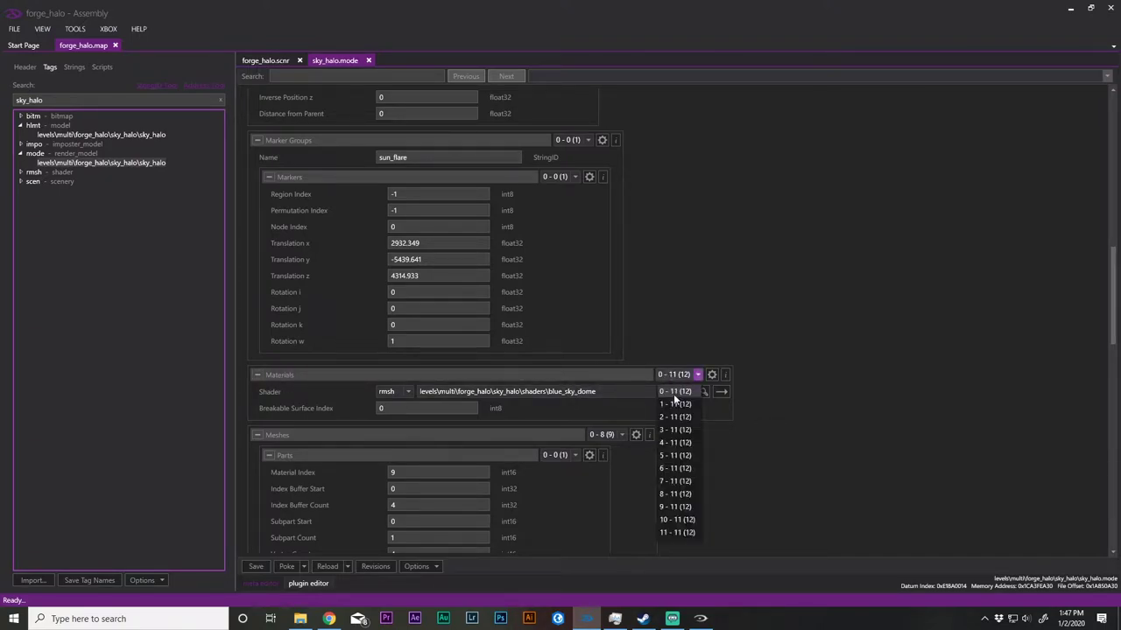
pyautogui.click(674, 473)
pyautogui.click(669, 376)
pyautogui.click(674, 482)
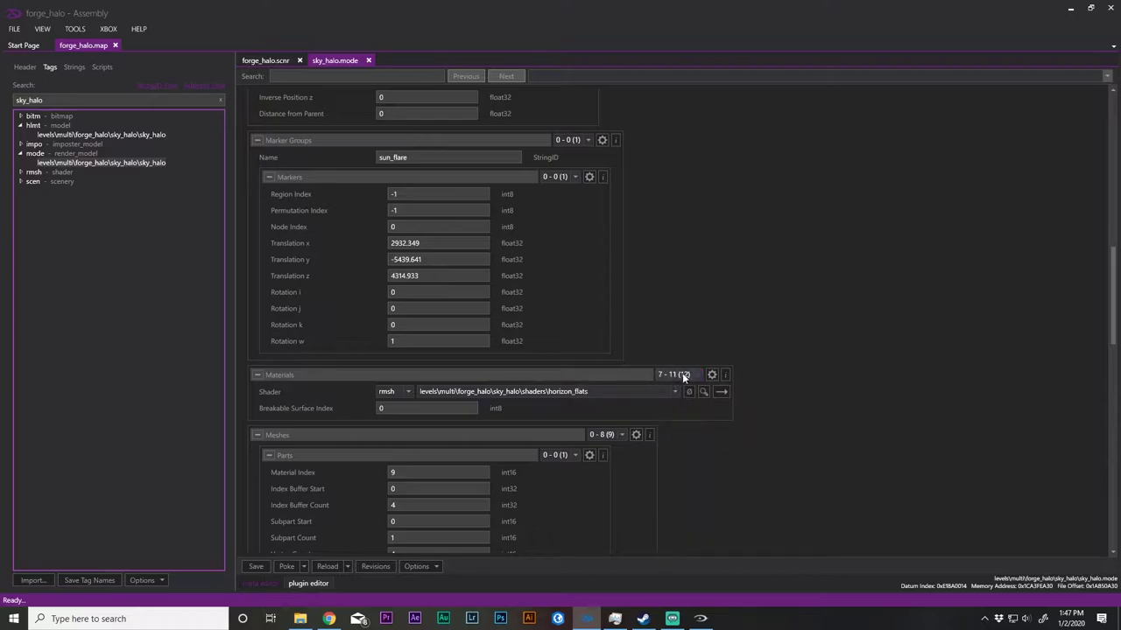
pyautogui.click(684, 375)
pyautogui.click(685, 502)
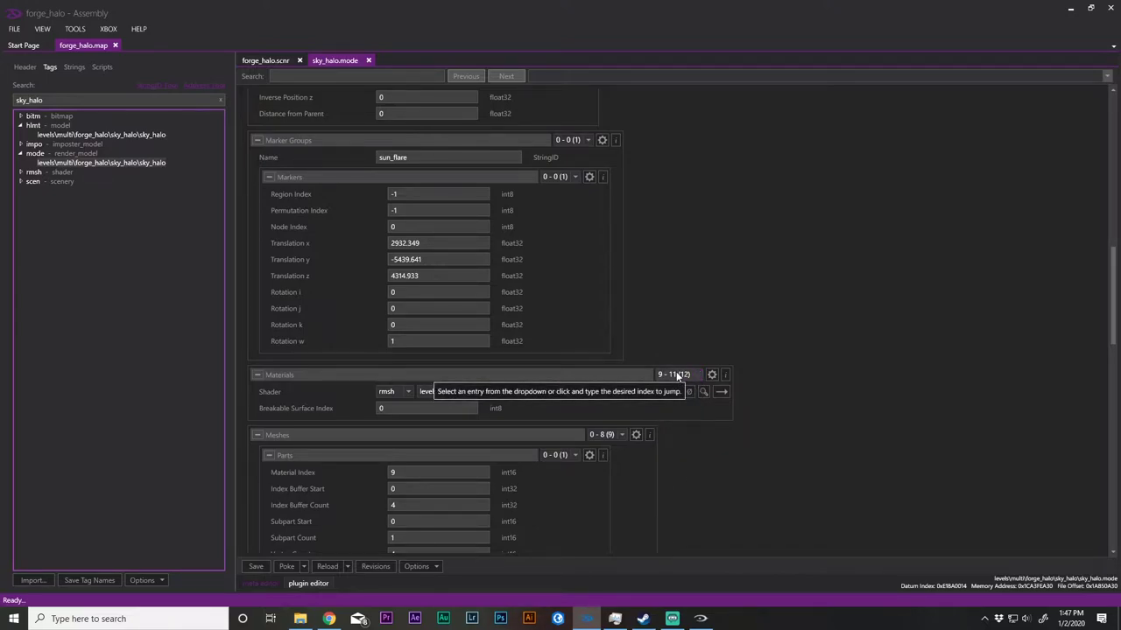
pyautogui.click(680, 378)
pyautogui.click(678, 518)
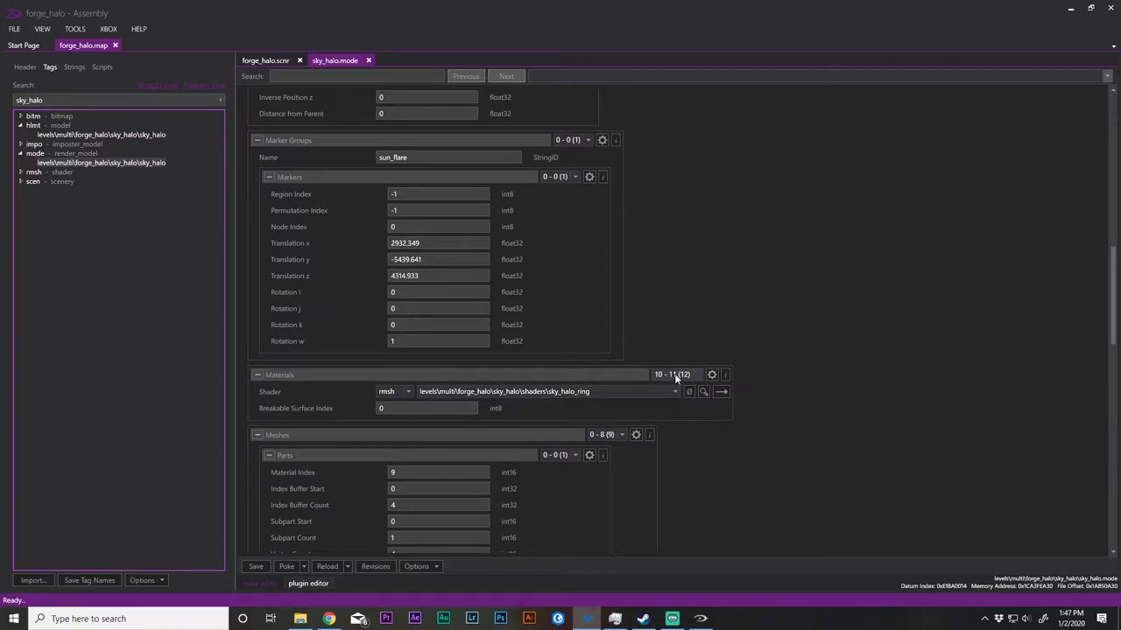
# Change the Halo ring material's shader to levels\solo\m45\sky_mission\shaders\distant_mountains and poke it into the running game
pyautogui.moveTo(622, 396)
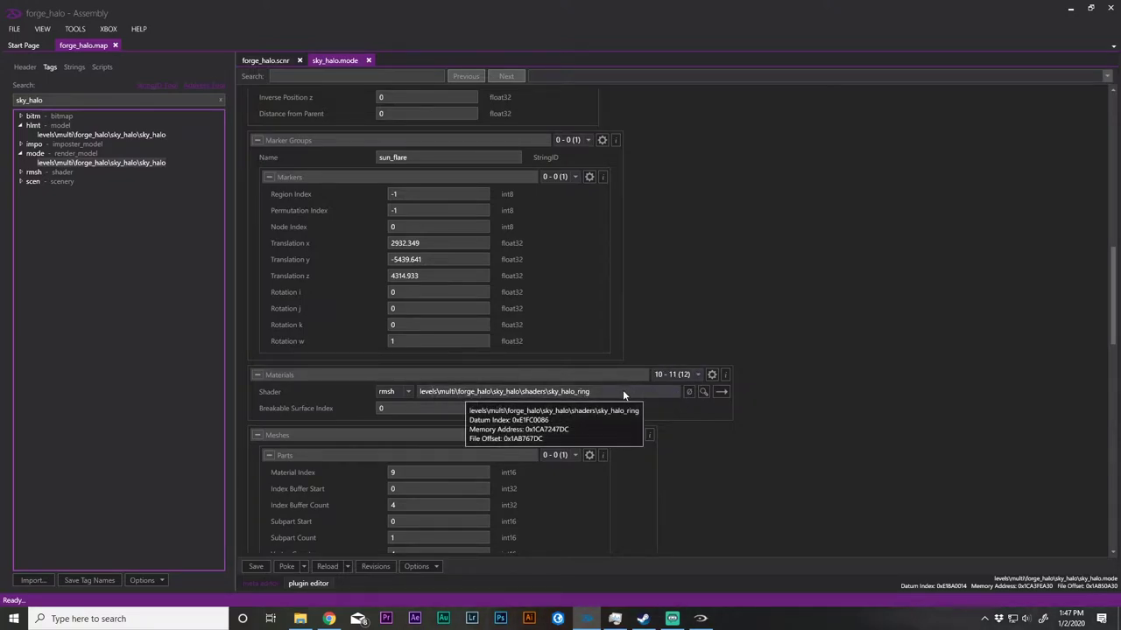
pyautogui.click(669, 393)
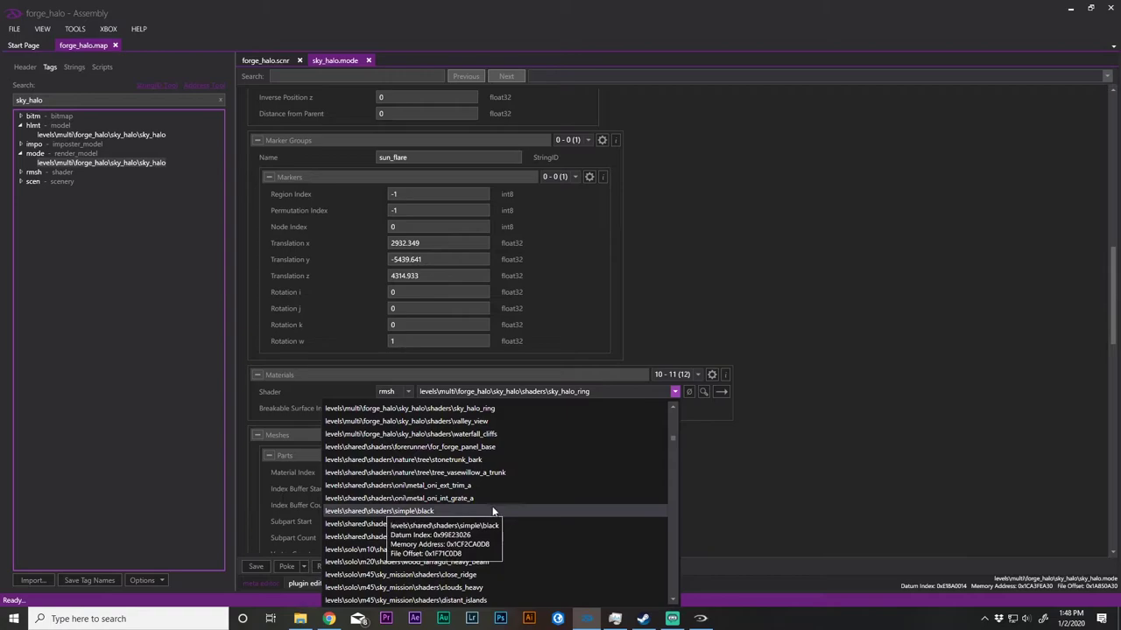
pyautogui.scroll(-1, 516, 549)
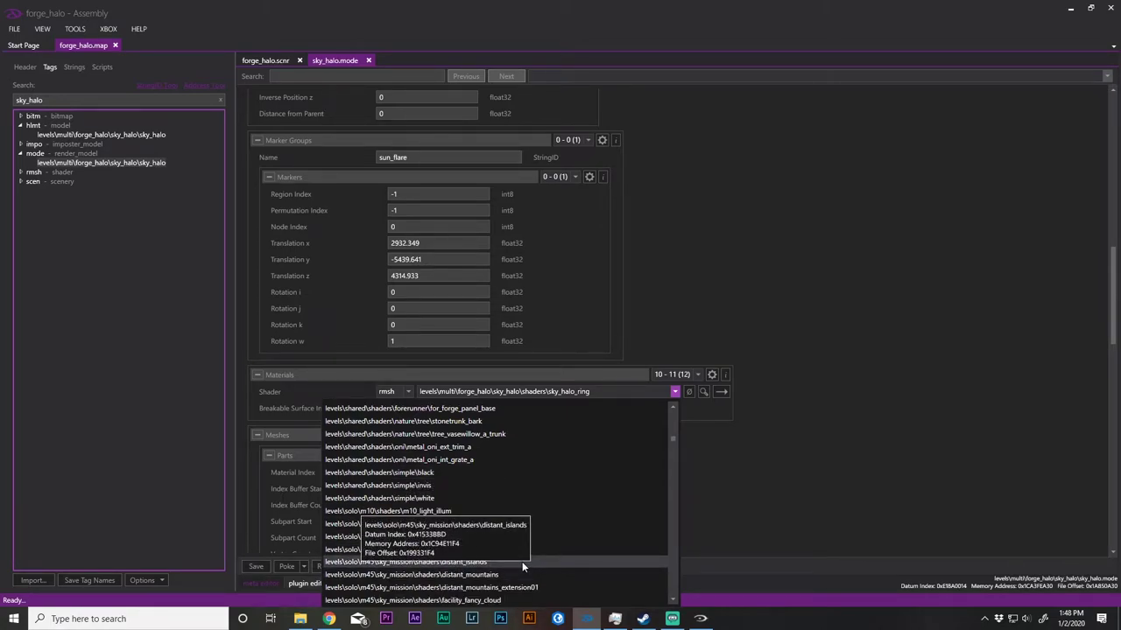
pyautogui.scroll(-1, 522, 561)
pyautogui.click(506, 533)
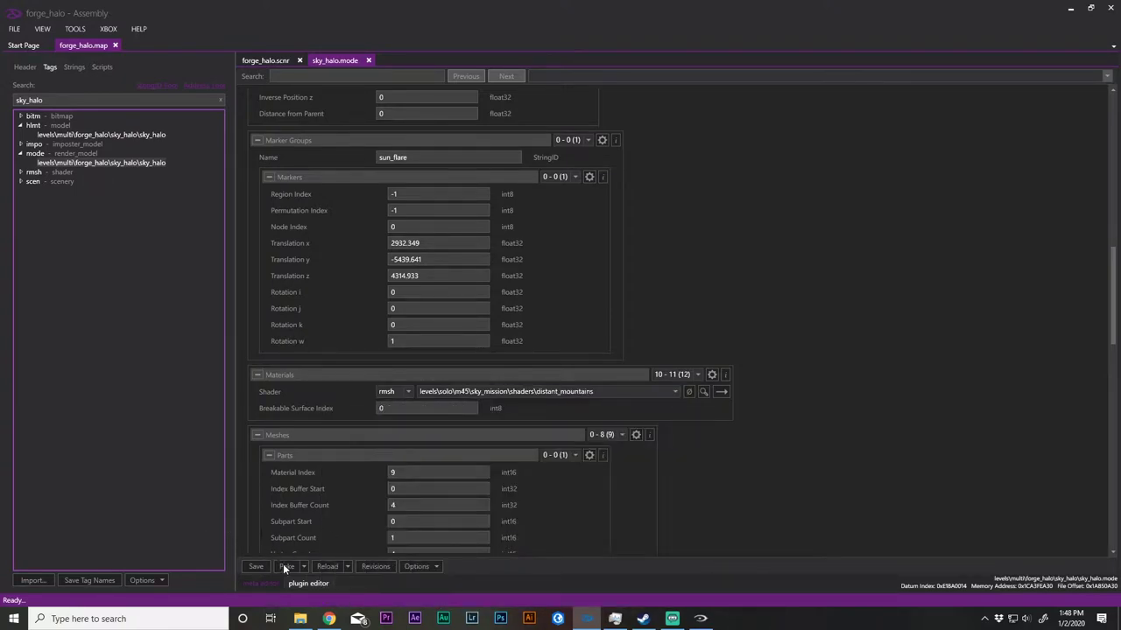
# Switch to the game and zoom in on the Halo ring from several angles to examine its new texture
pyautogui.click(700, 617)
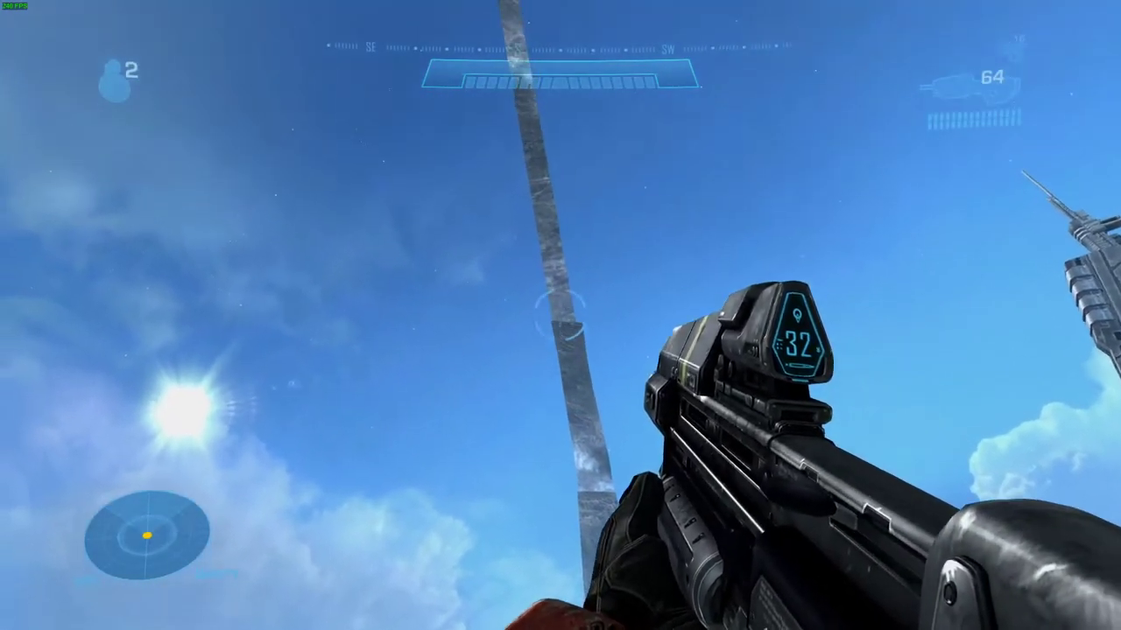
pyautogui.rightClick(560, 315)
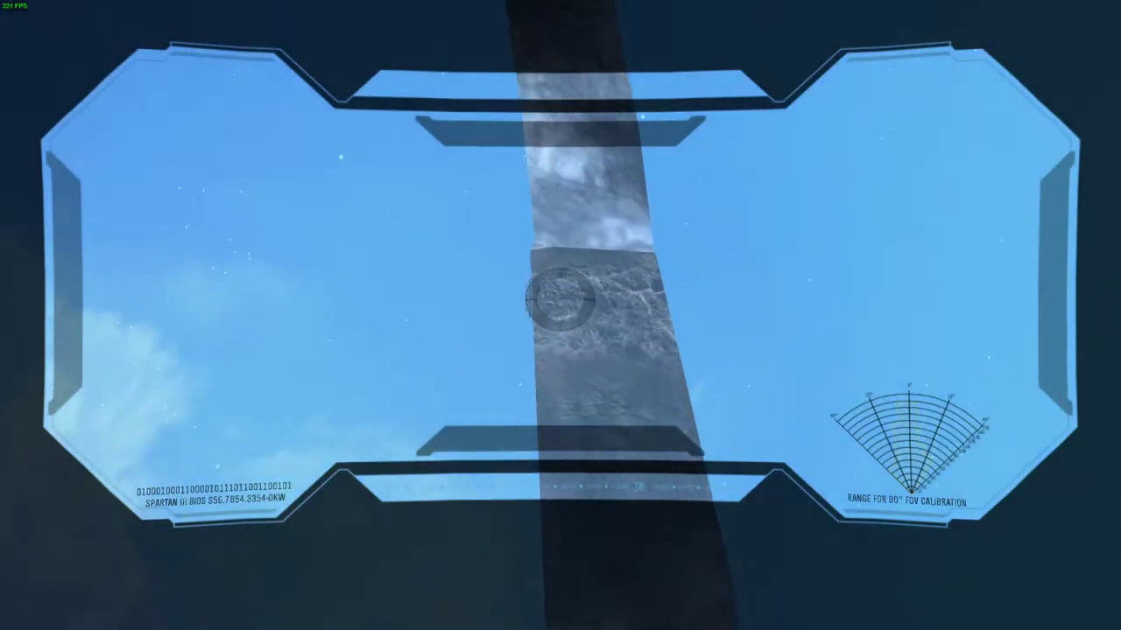
pyautogui.rightClick(561, 315)
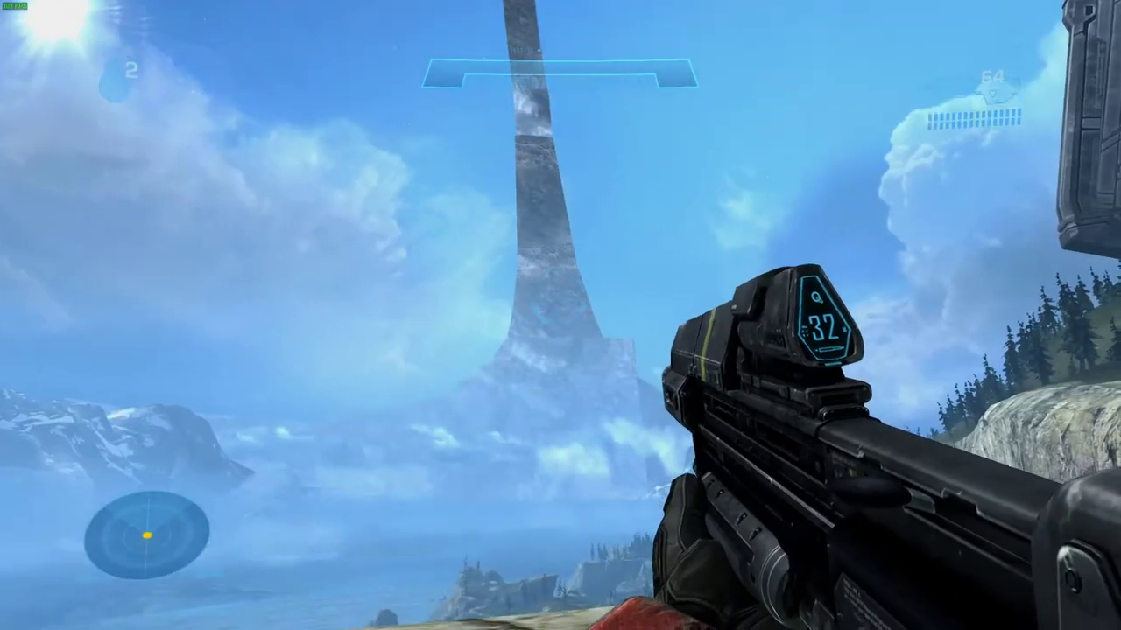
pyautogui.rightClick(560, 316)
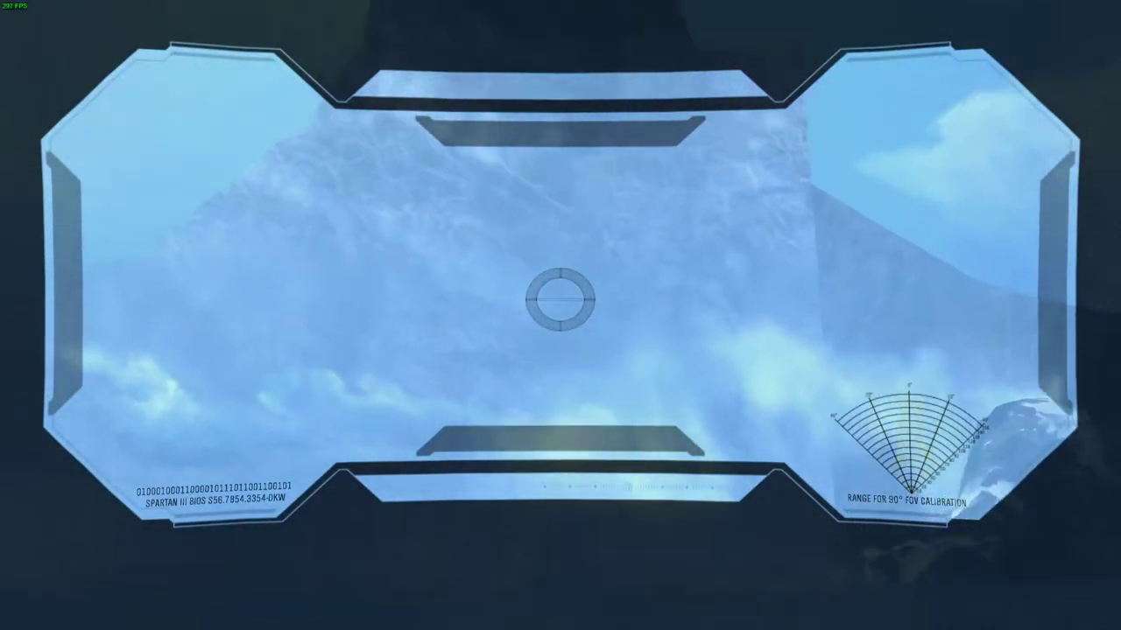
pyautogui.rightClick(560, 315)
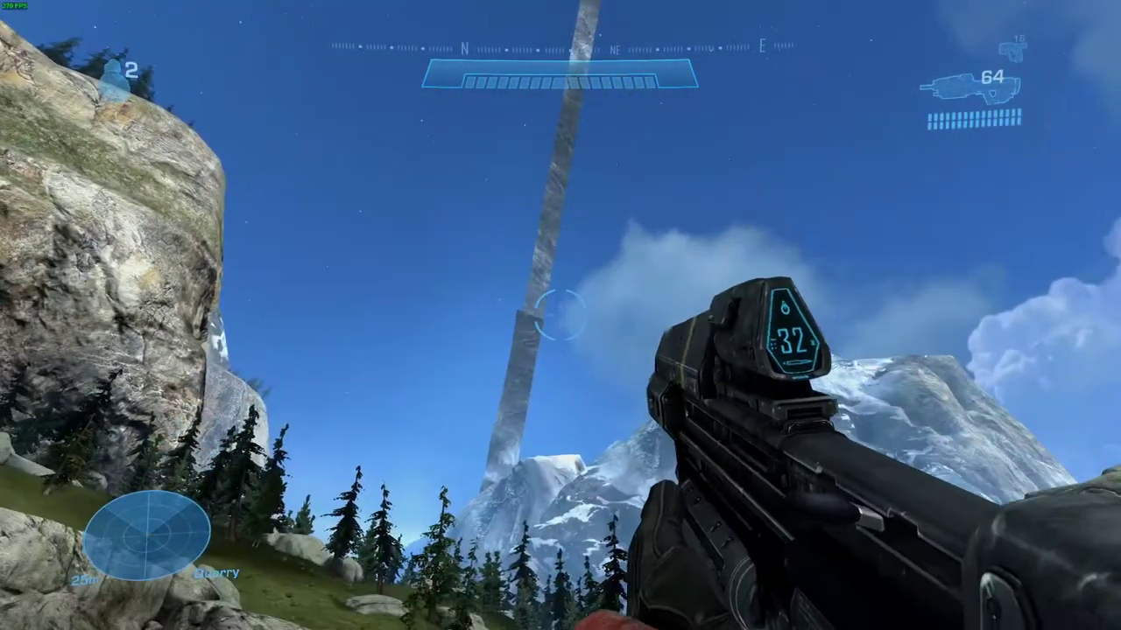
# Examine the Halo ring up close in the game, and look over the shader choices for its material back in Assembly
pyautogui.rightClick(560, 315)
pyautogui.rightClick(560, 315)
pyautogui.hotkey('alt', 'Tab')
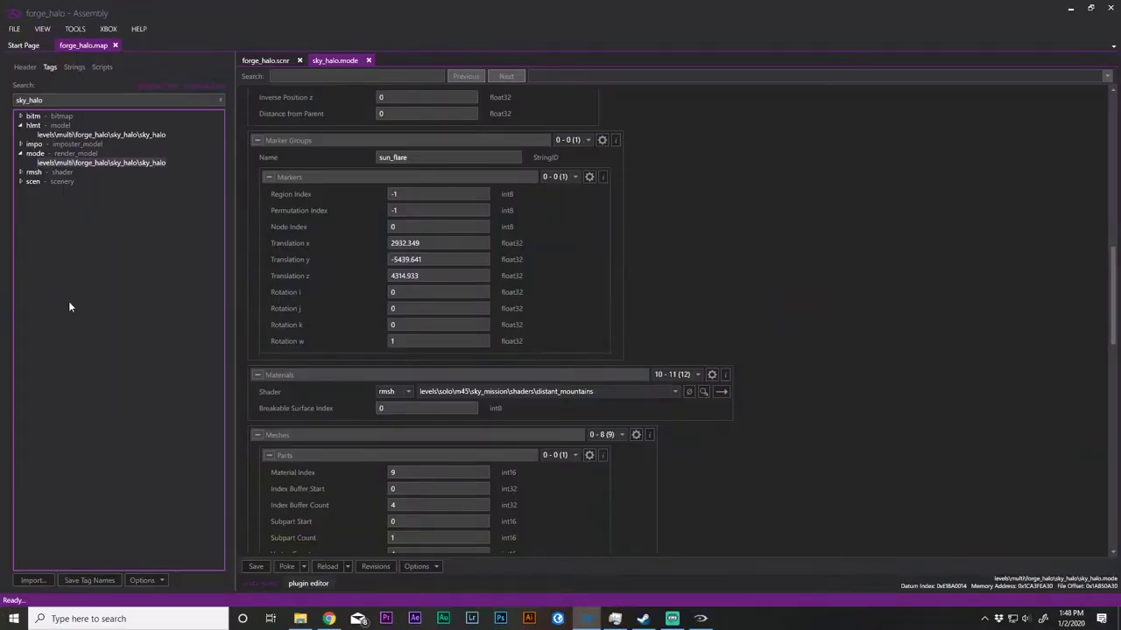
pyautogui.click(608, 393)
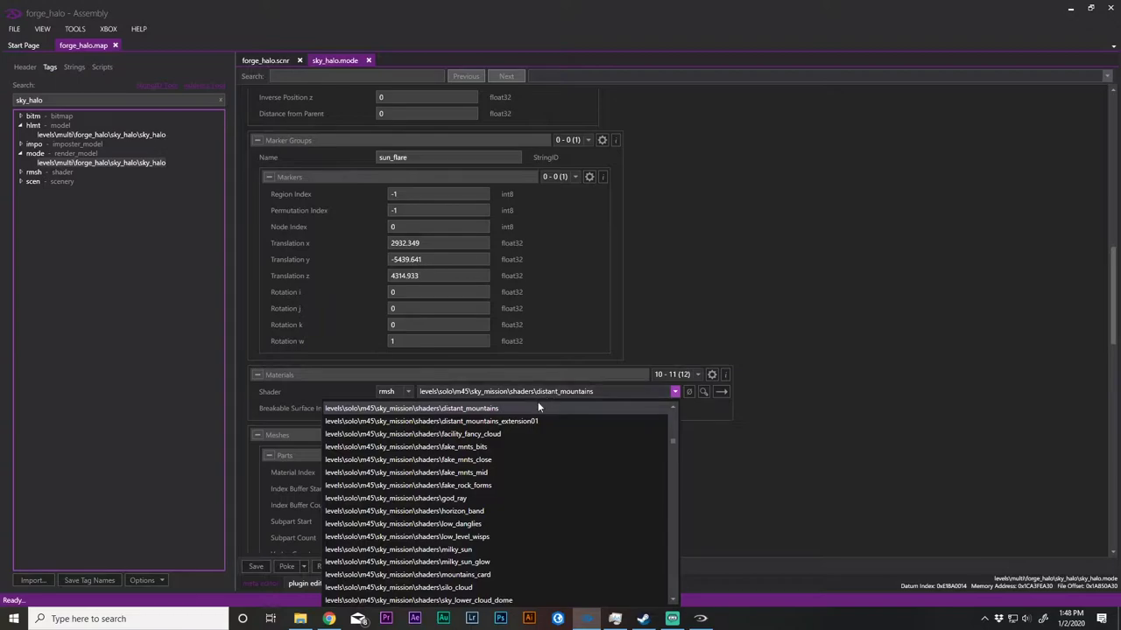
pyautogui.click(875, 465)
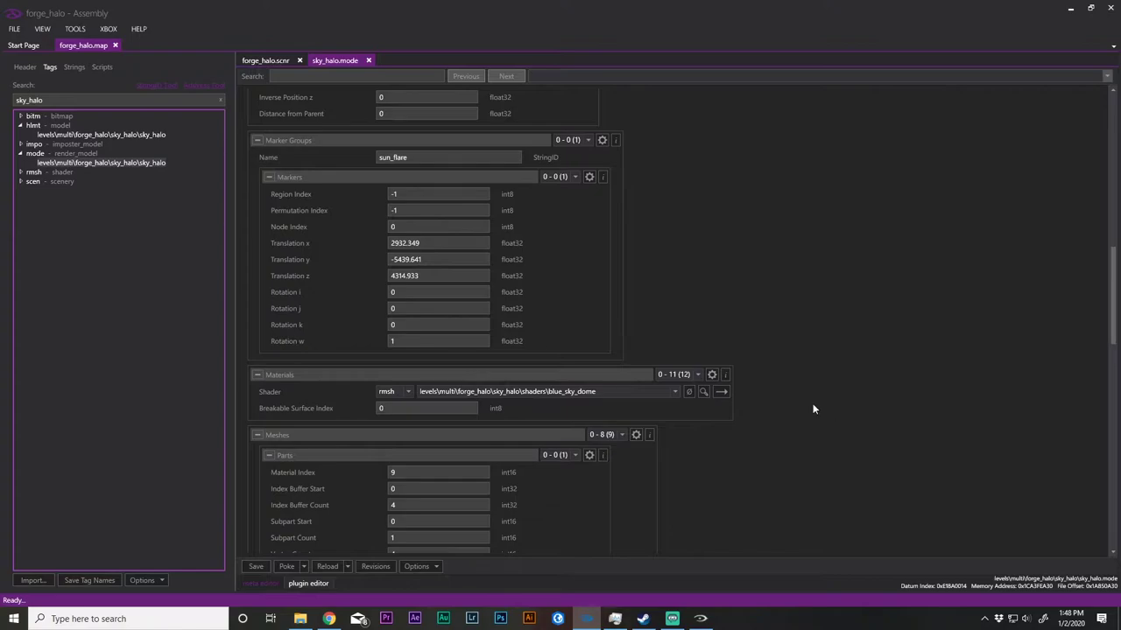
# Browse the sky_halo render model's Materials entries and select entry 2, the central_clouds shader
pyautogui.click(687, 376)
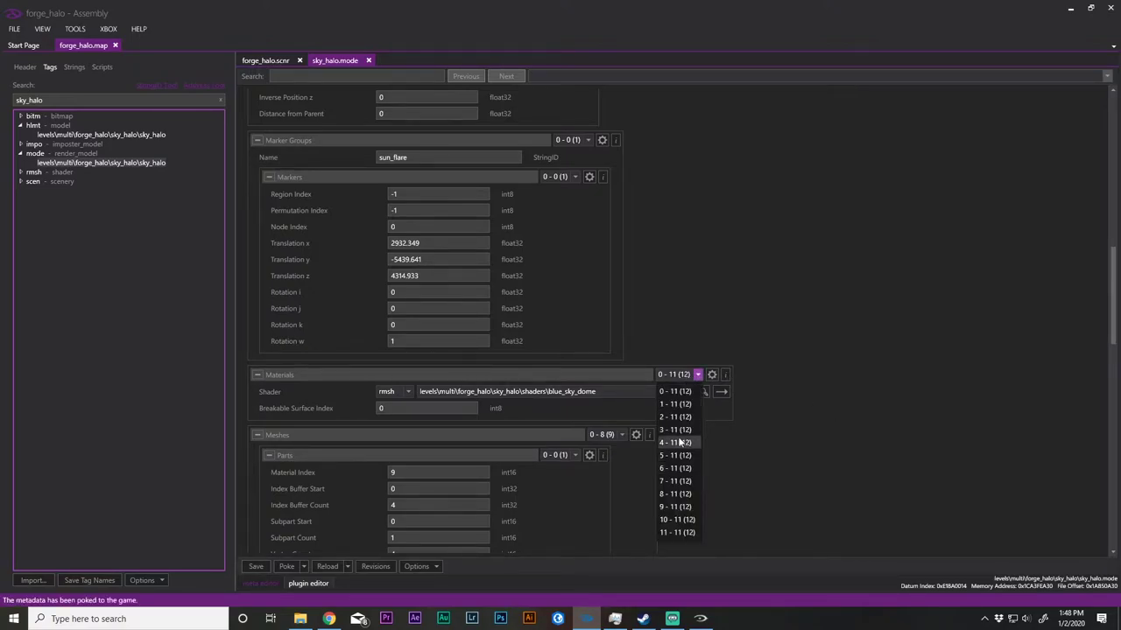
pyautogui.click(676, 430)
pyautogui.click(684, 375)
pyautogui.click(680, 430)
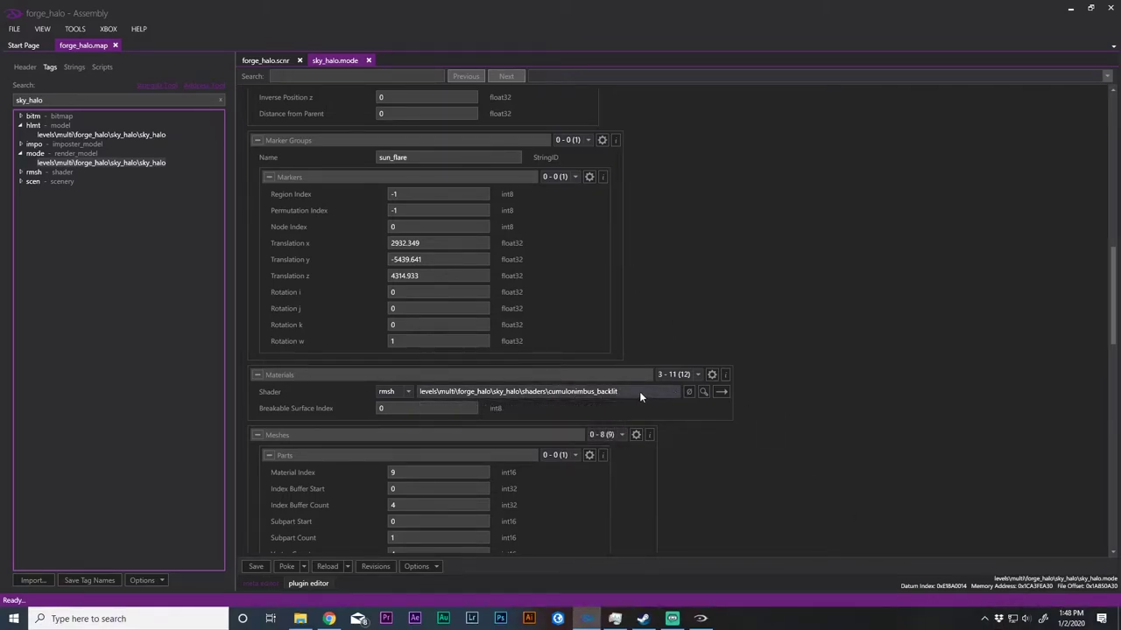
pyautogui.click(681, 376)
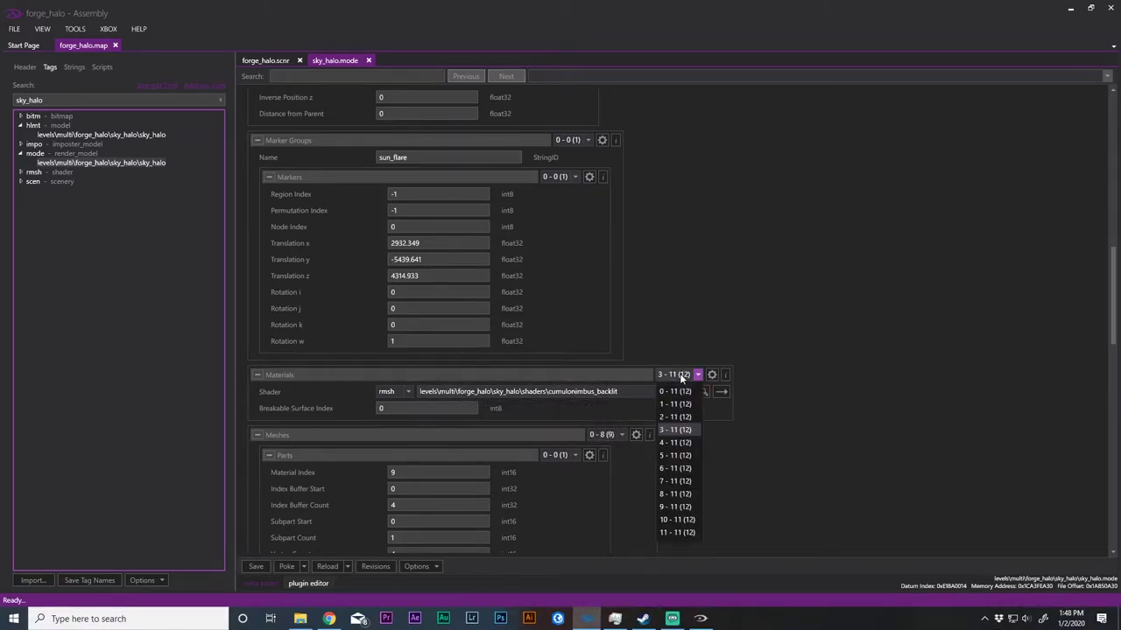
pyautogui.click(676, 417)
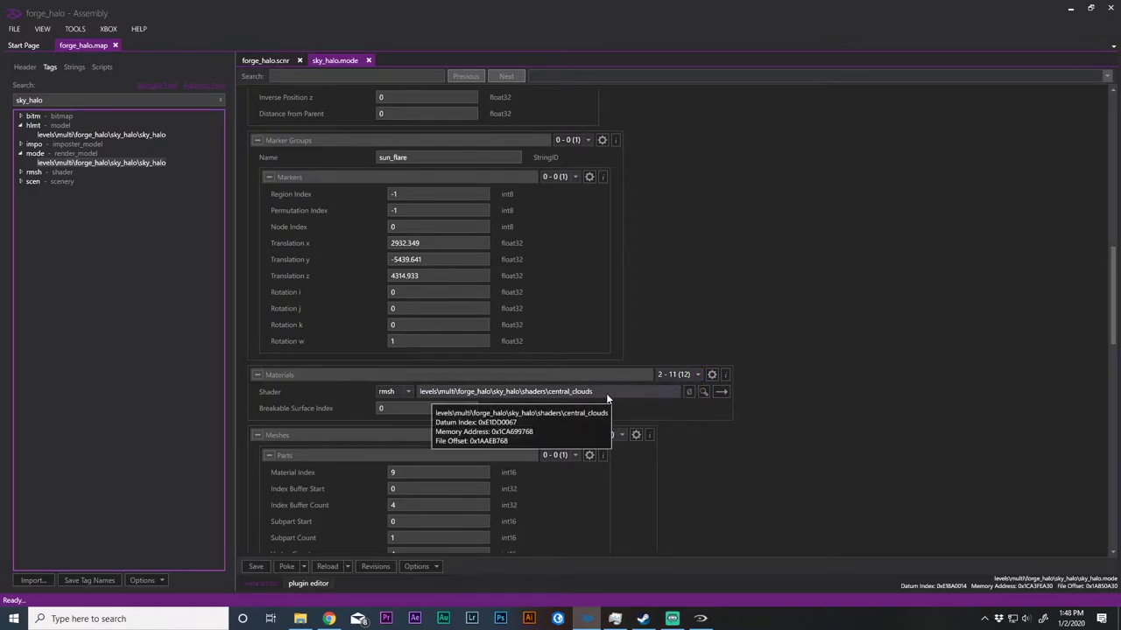
# Change the central clouds material's shader to levels\solo\m45\sky_orbit\shaders\reach_planet, poke it into the game and zoom in on the sky to examine it
pyautogui.click(660, 391)
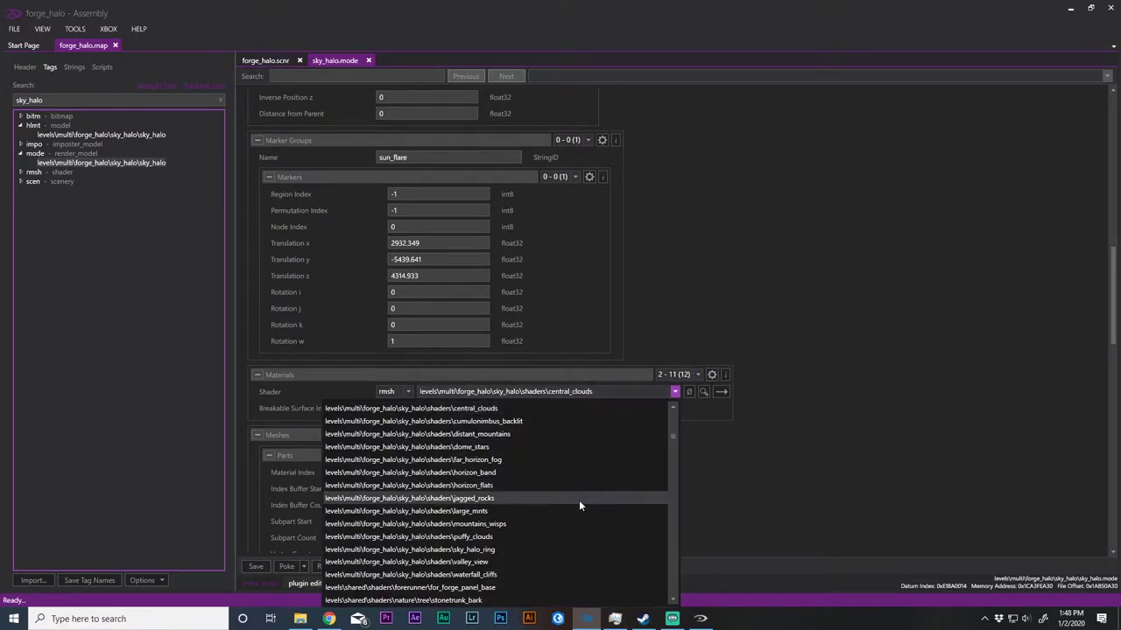
pyautogui.scroll(-3, 577, 507)
pyautogui.scroll(-5, 533, 490)
pyautogui.scroll(-3, 555, 538)
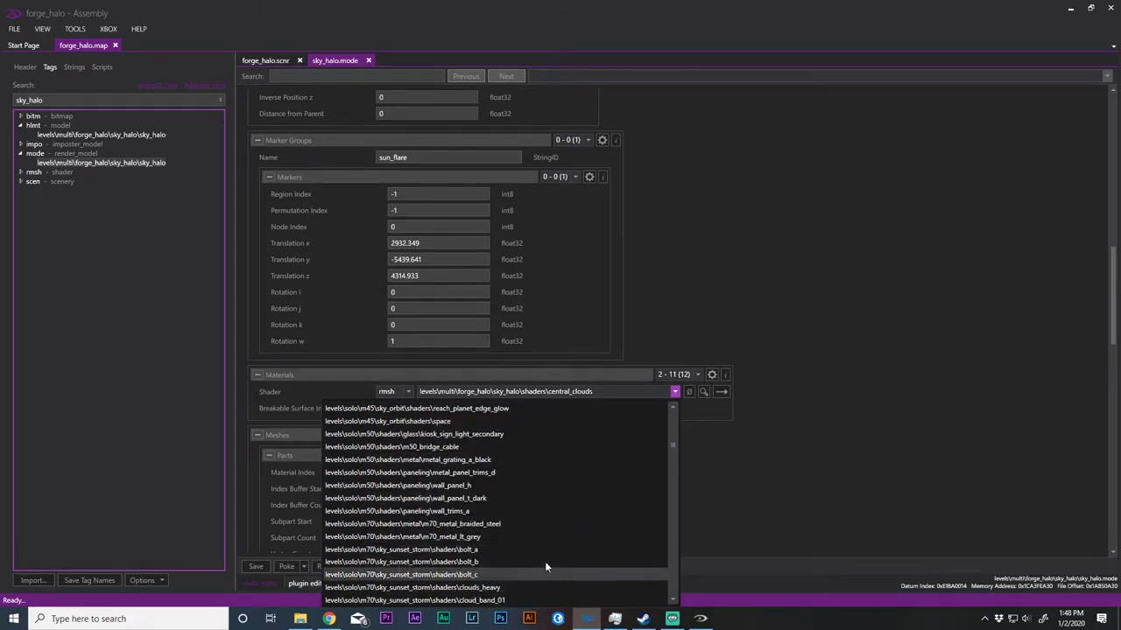
pyautogui.scroll(3, 541, 550)
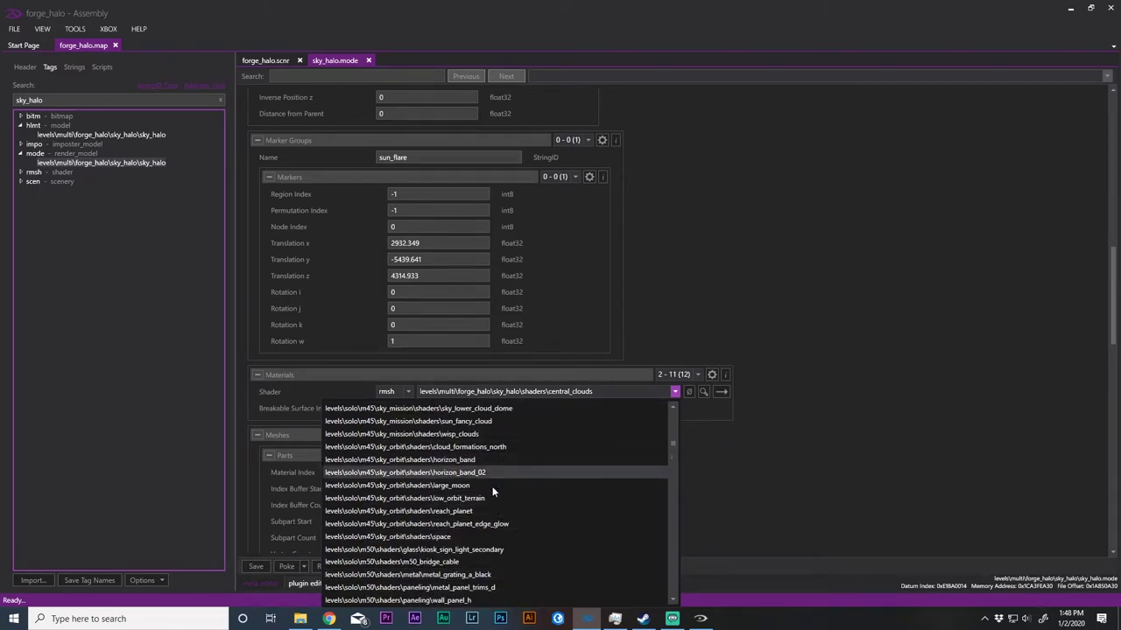
pyautogui.click(469, 511)
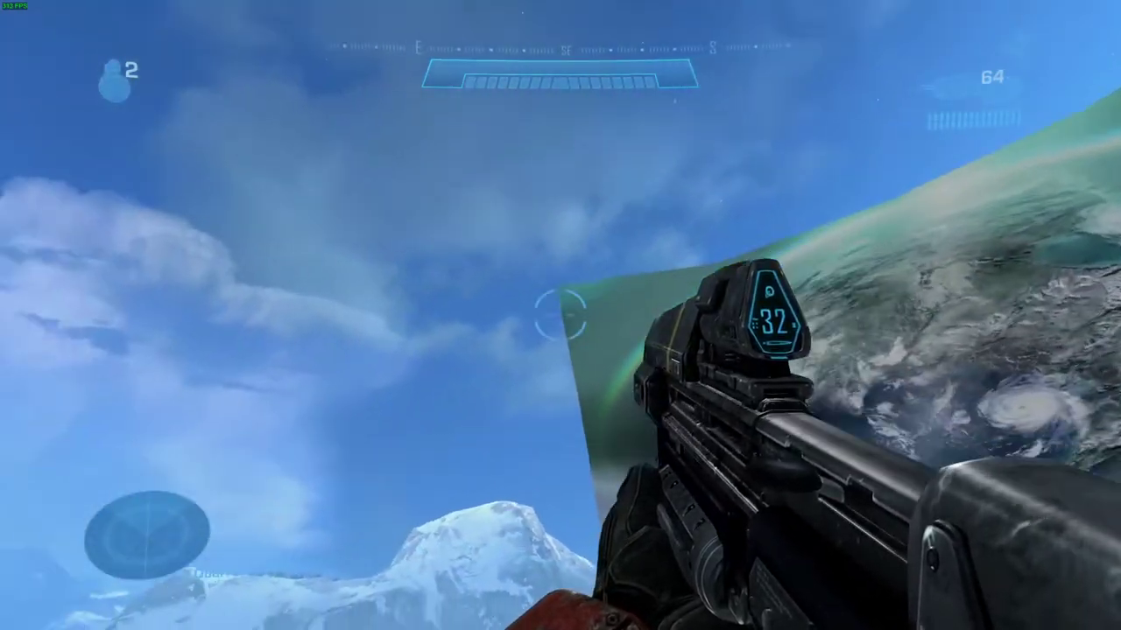
pyautogui.rightClick(561, 315)
pyautogui.rightClick(560, 315)
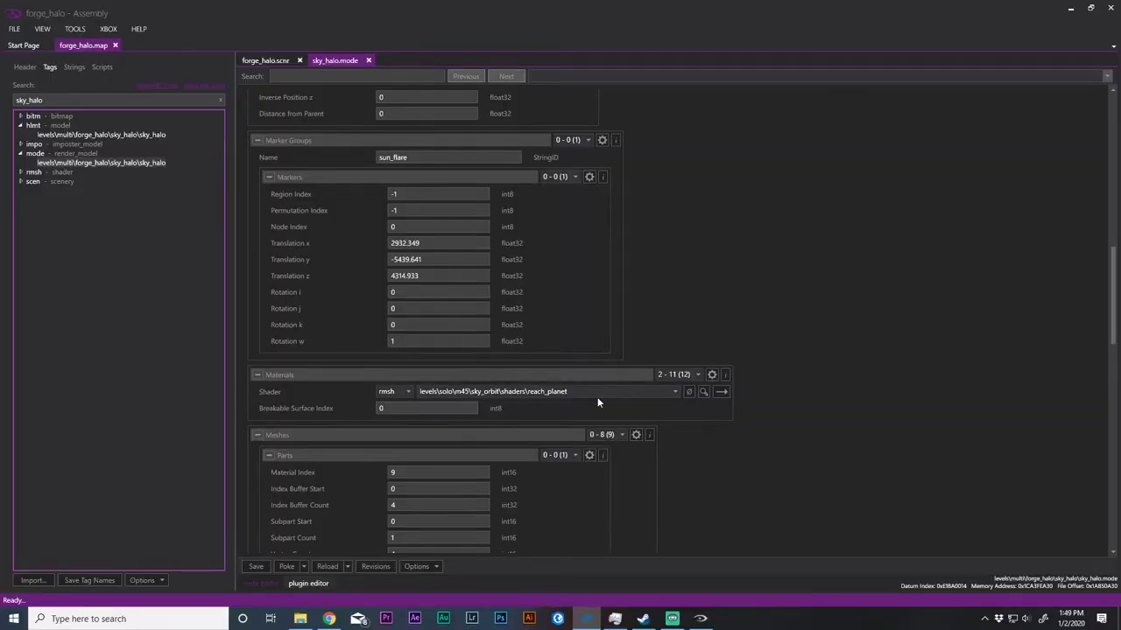
# Change Materials entry 2's shader to levels\solo\m45\sky_orbit\shaders\space, poke it and switch to the game to check the sky
pyautogui.click(598, 390)
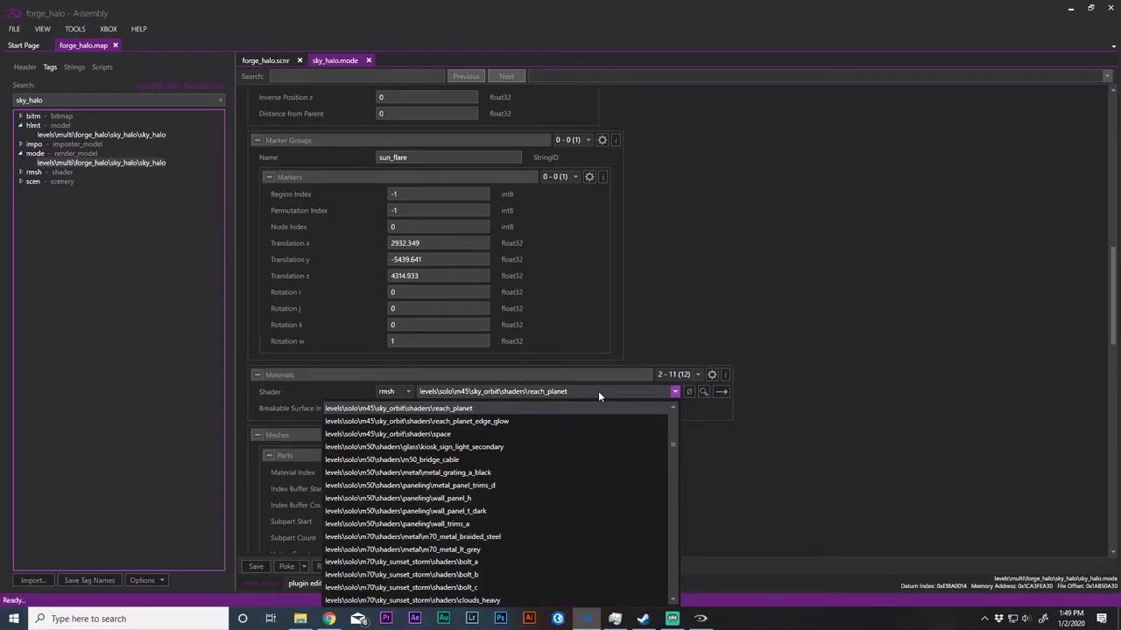
pyautogui.click(511, 434)
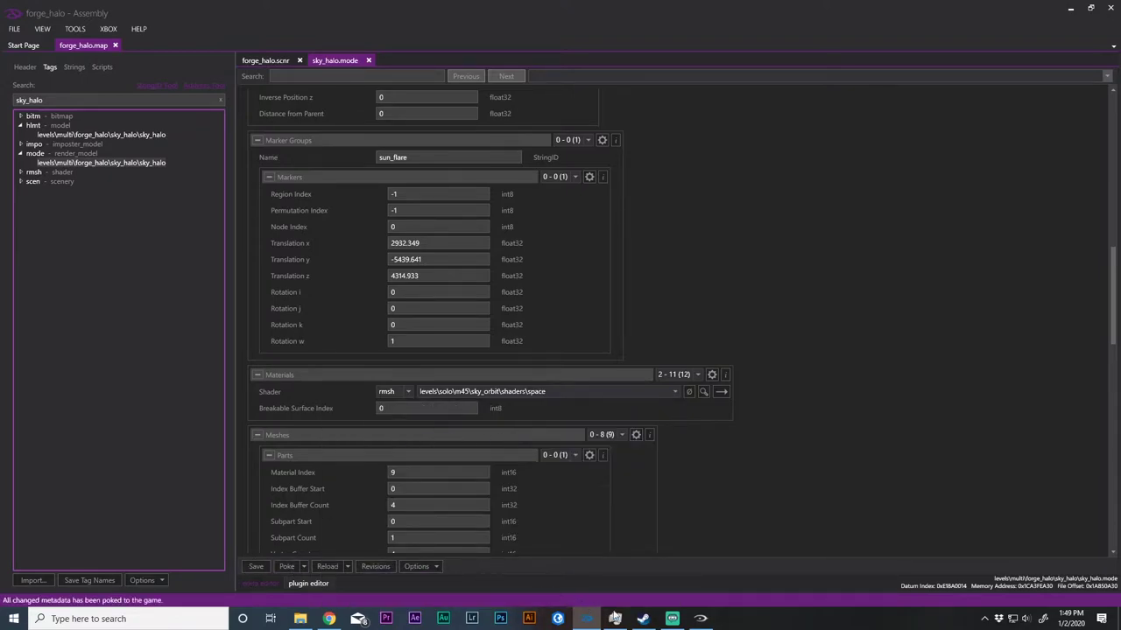
pyautogui.click(698, 623)
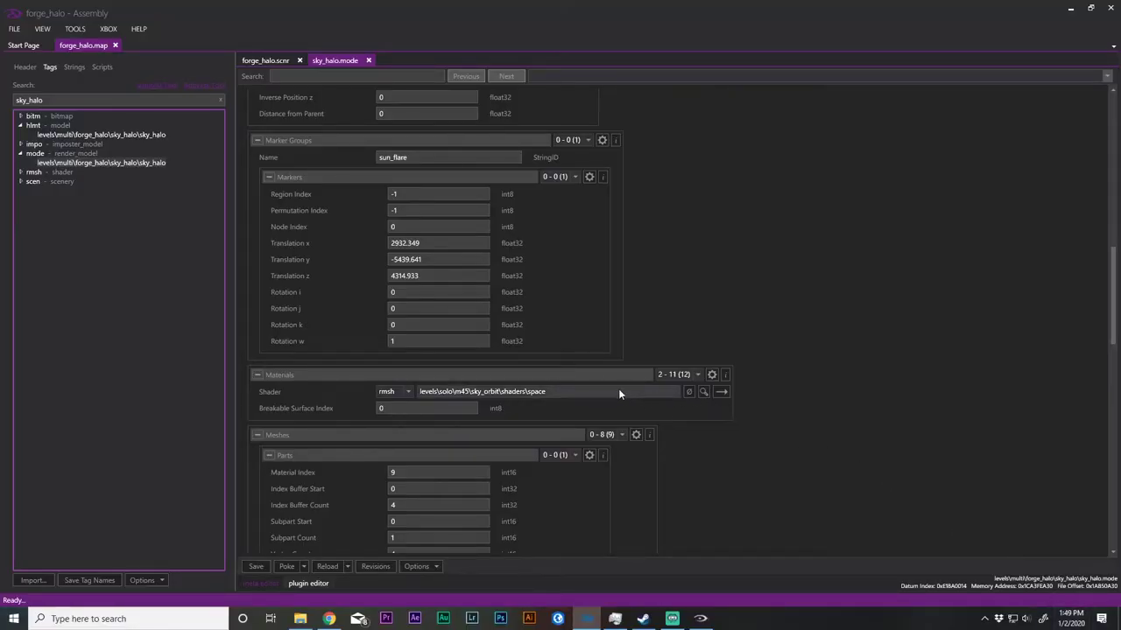
# Set Materials entry 2's shader to levels\solo\m70\sky_sunset_storm\shaders\cov_sky_cruisers, poke it and zoom in on the sky in the game
pyautogui.click(618, 393)
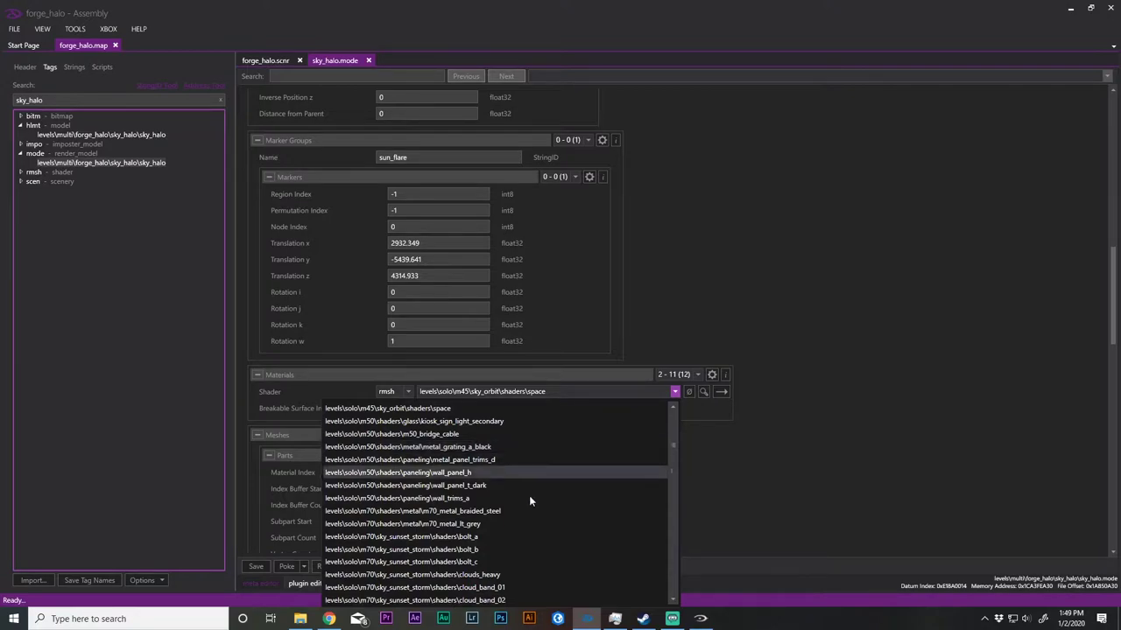
pyautogui.scroll(-3, 508, 542)
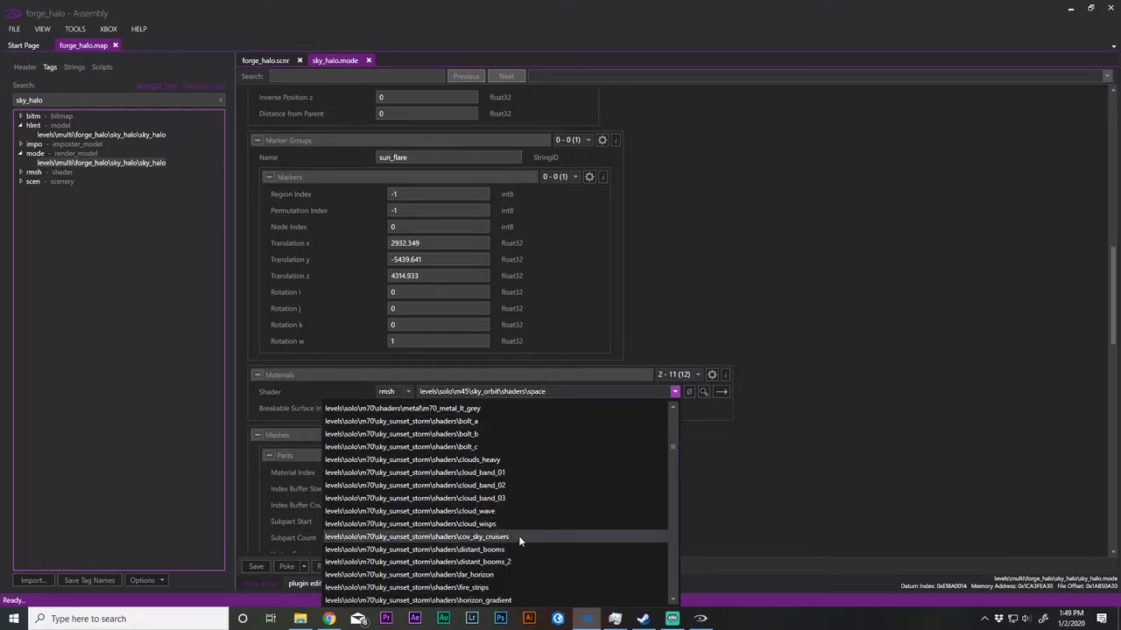
pyautogui.scroll(-1, 519, 536)
pyautogui.click(516, 496)
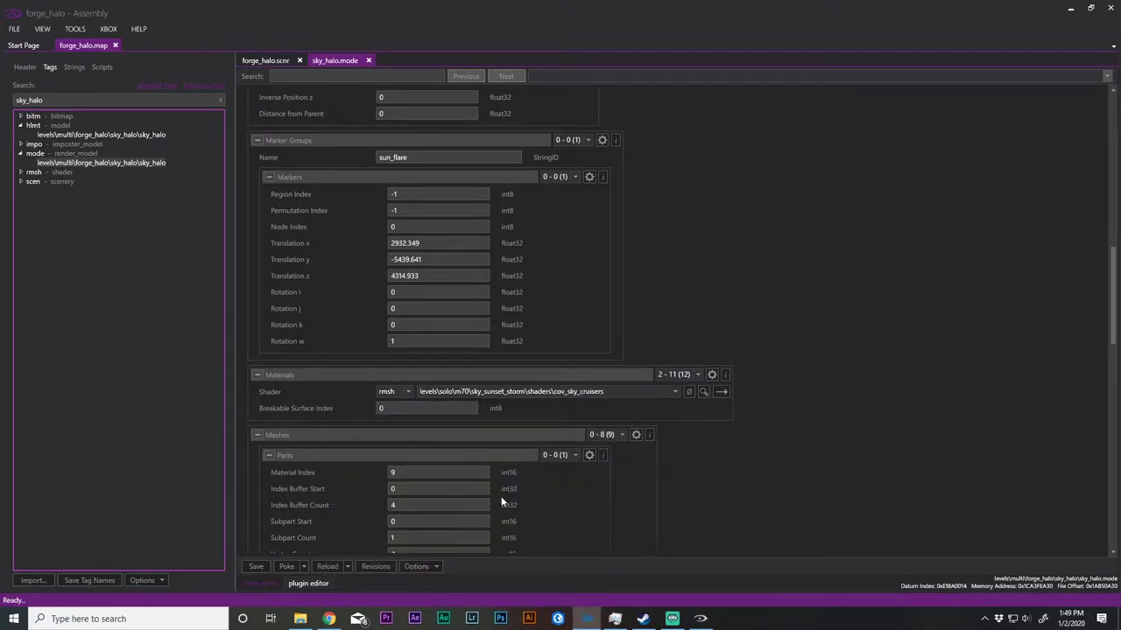
pyautogui.click(286, 566)
pyautogui.click(701, 618)
pyautogui.rightClick(560, 315)
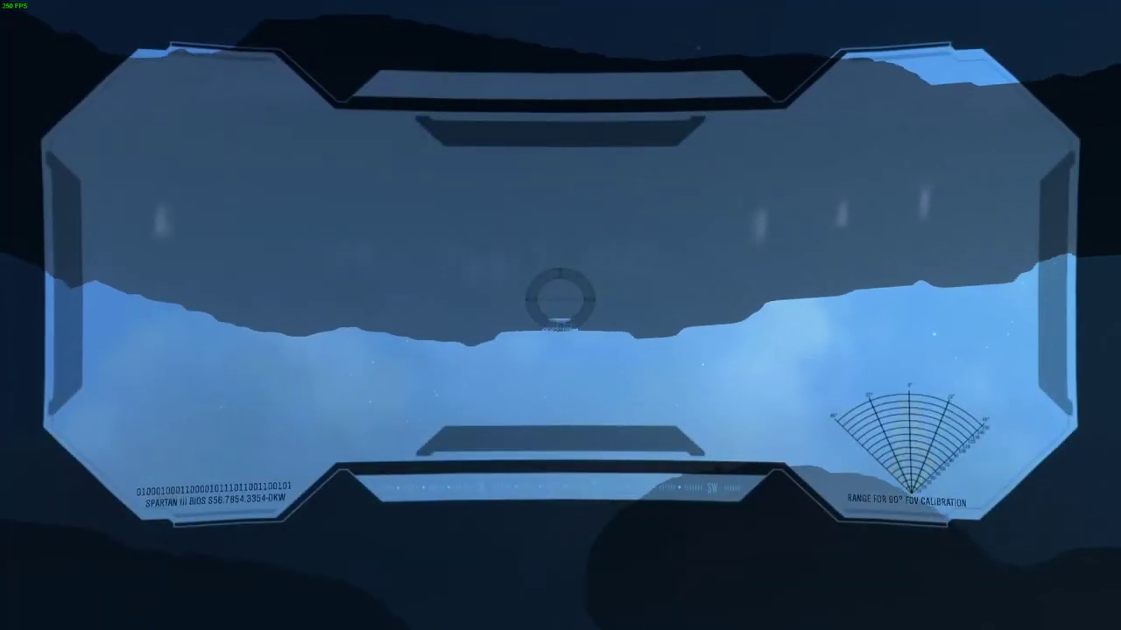
pyautogui.rightClick(560, 315)
# Back in Assembly, set the same material's shader to levels\solo\m70\sky_sunset_storm\shaders\thunderstorm_02, poke it and check the sky in the game
pyautogui.hotkey('alt', 'Tab')
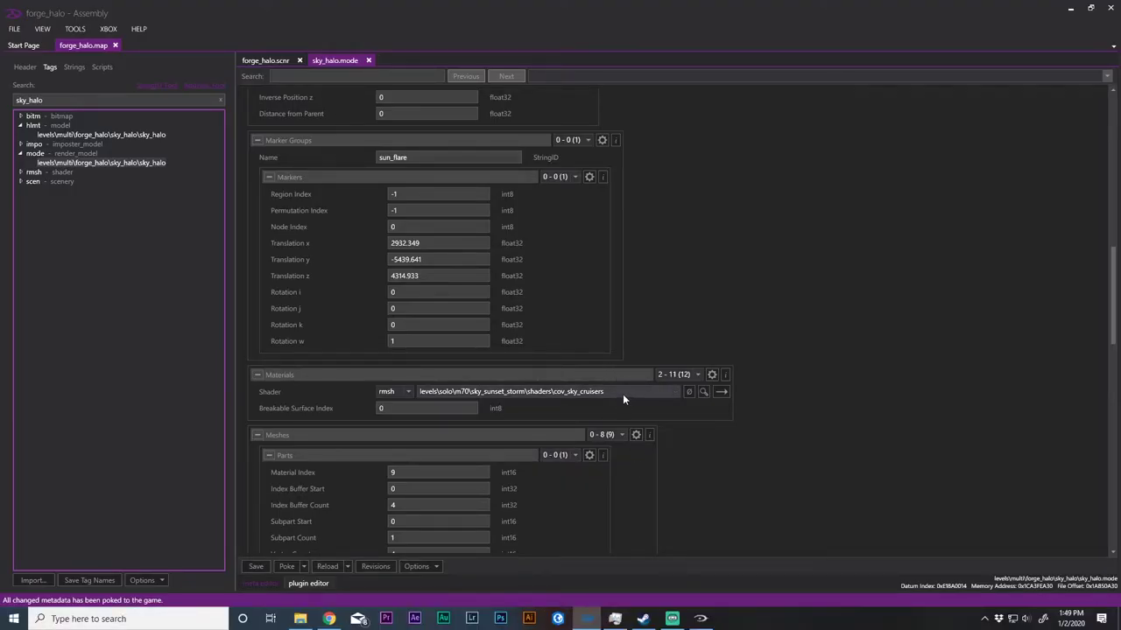
pyautogui.click(624, 394)
pyautogui.click(565, 551)
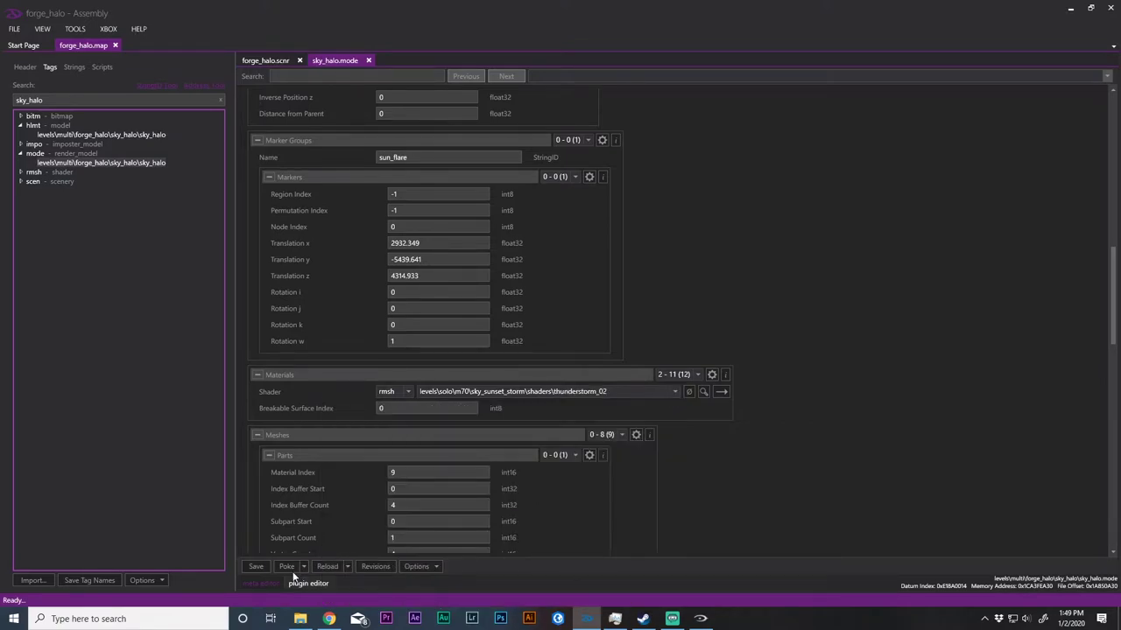
pyautogui.click(705, 619)
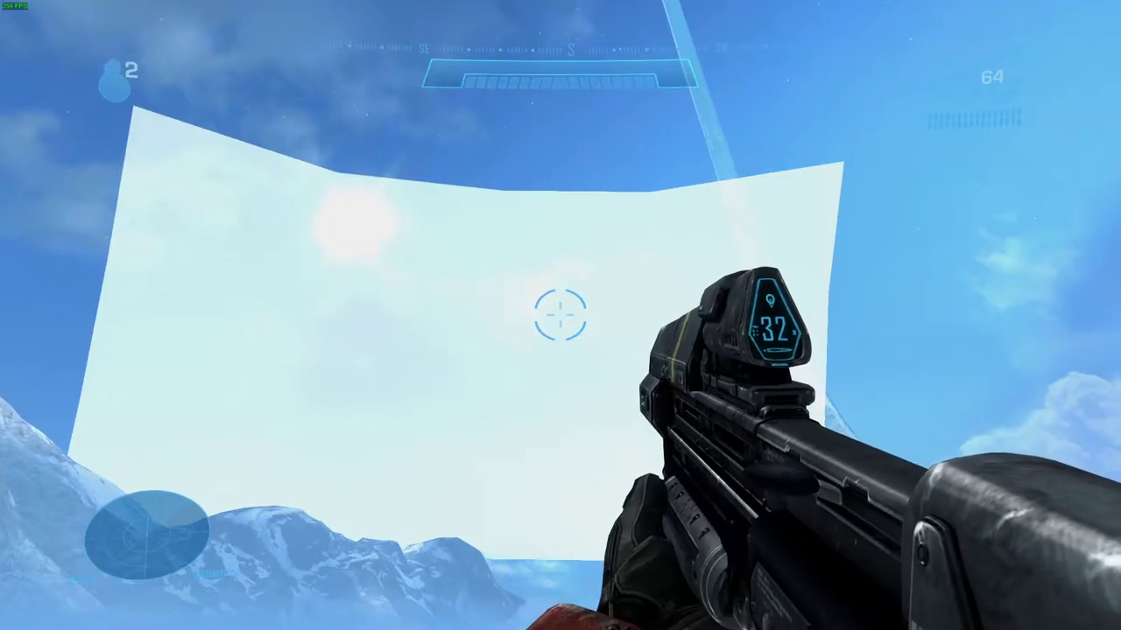
# Return to Assembly, try sky_wrap for Materials entry 2, and replace it with levels\solo\m70\sky_sunset_storm\shaders\lightning_bolt, poking that into the game
pyautogui.hotkey('alt', 'Tab')
pyautogui.click(580, 391)
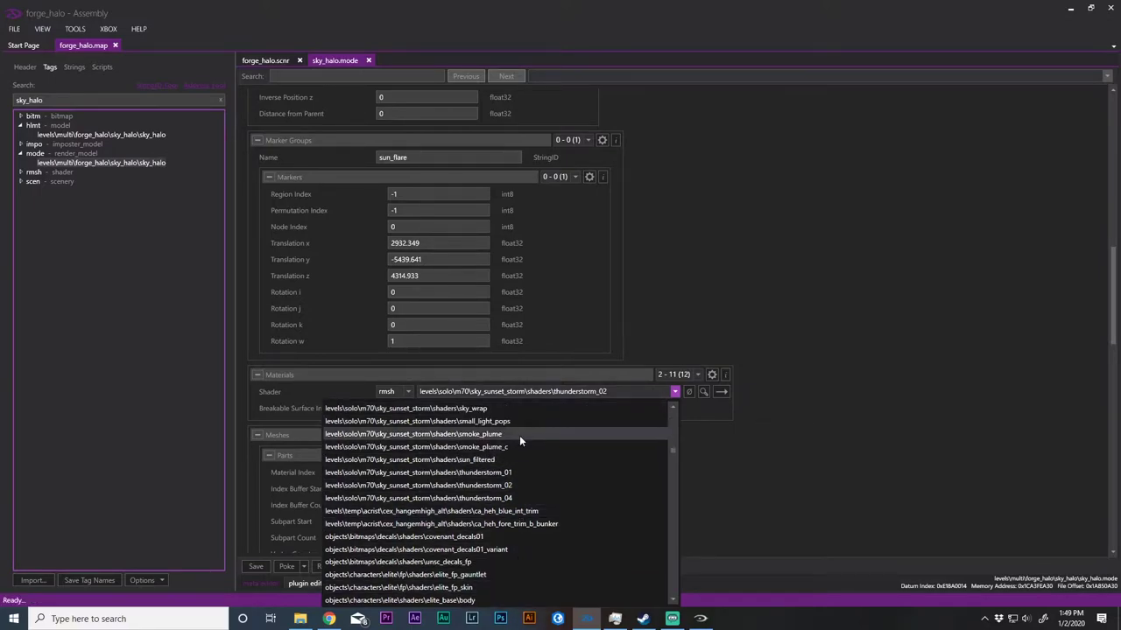
pyautogui.scroll(1, 519, 435)
pyautogui.click(509, 447)
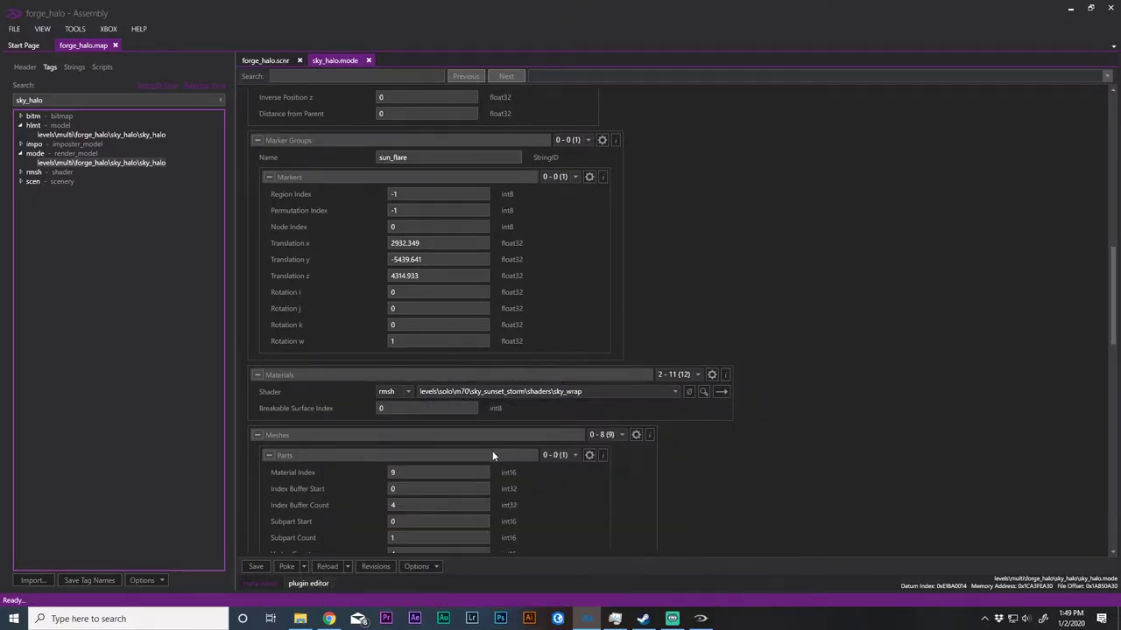
pyautogui.click(550, 396)
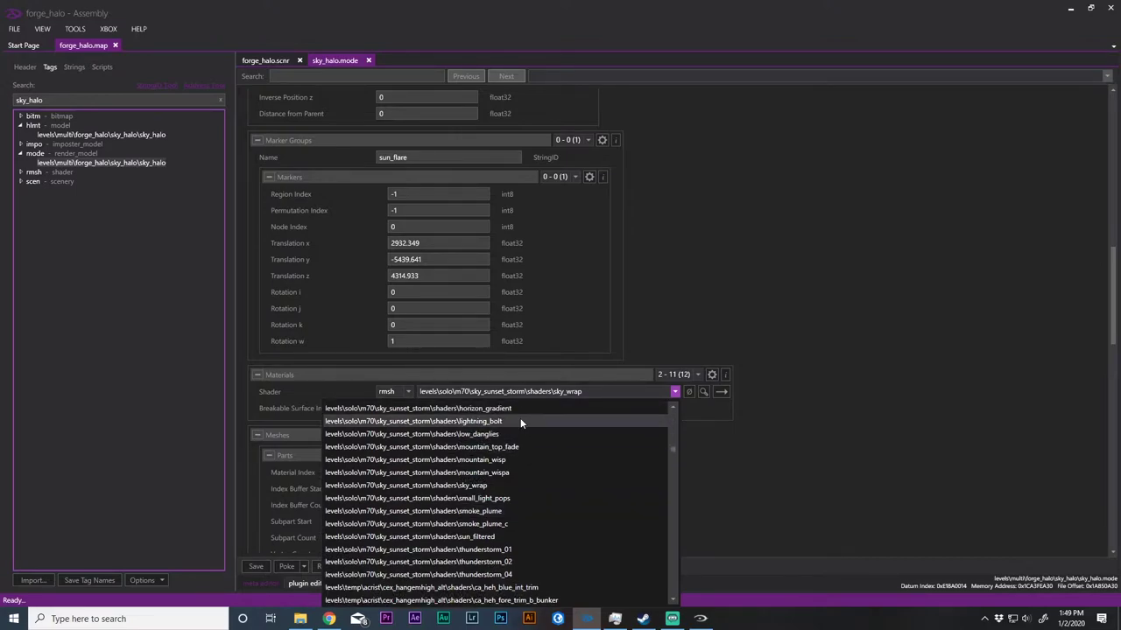
pyautogui.click(520, 418)
pyautogui.click(293, 567)
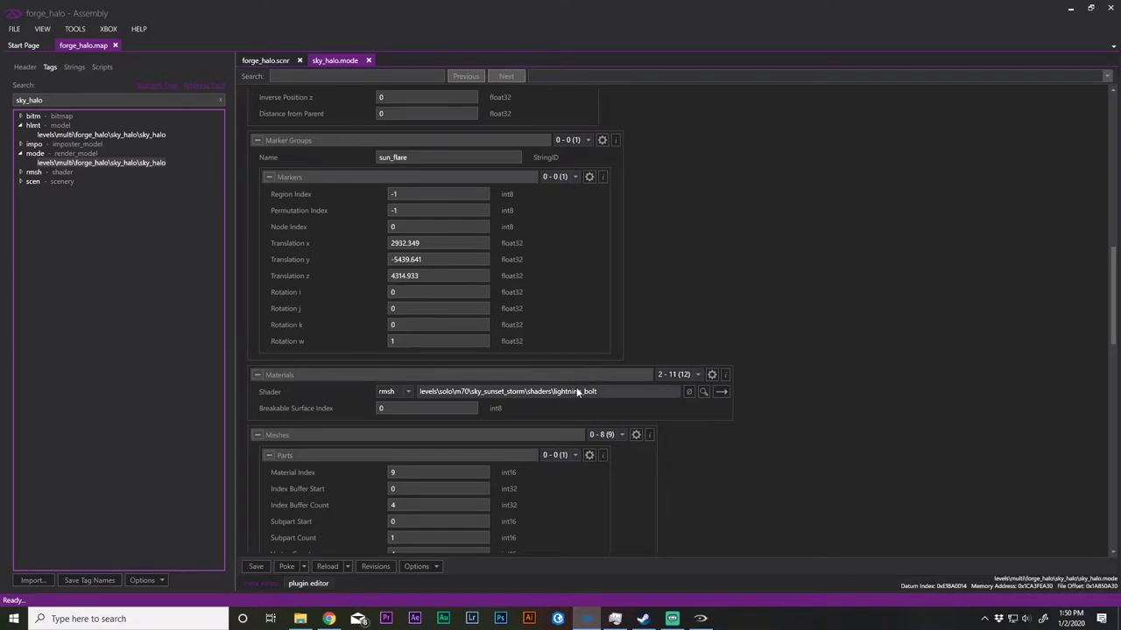
# Change Materials entry 2's shader to objects\characters\spartans\shaders\spartan_story\spartan_jun_hood and poke it into the running game
pyautogui.click(576, 391)
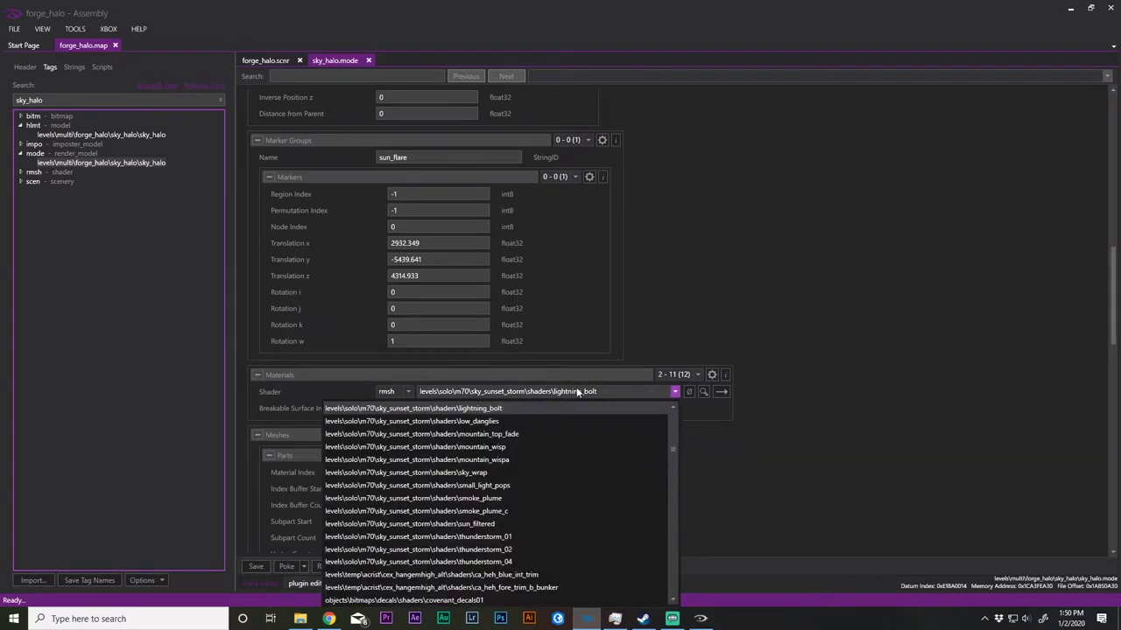
pyautogui.scroll(-10, 585, 529)
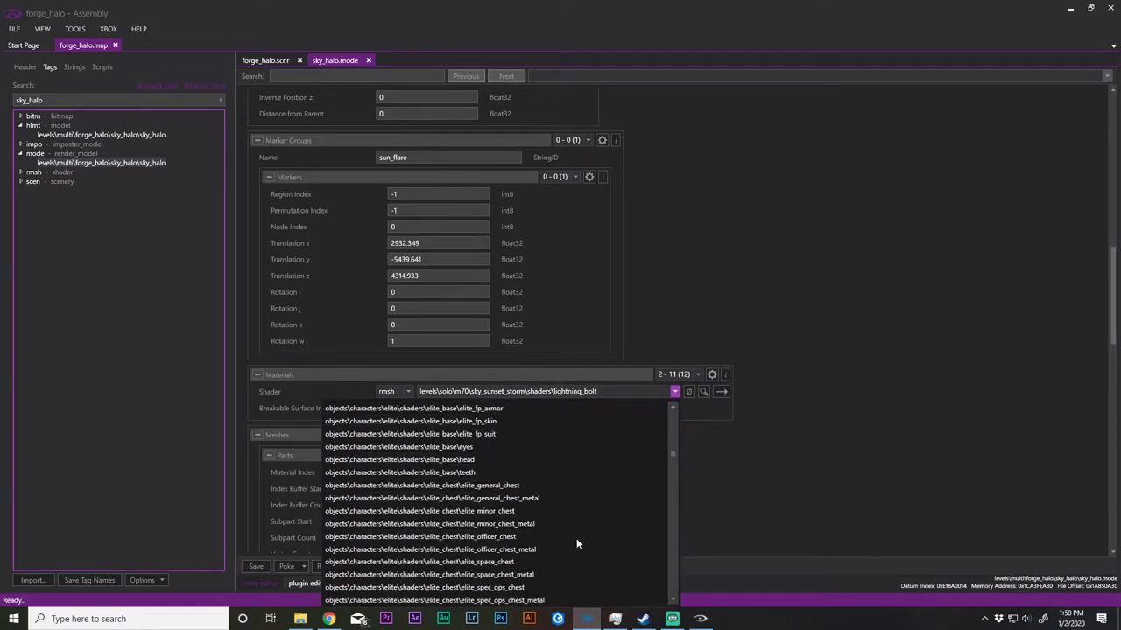
pyautogui.scroll(-7, 414, 519)
pyautogui.scroll(-10, 423, 486)
pyautogui.scroll(-10, 543, 546)
pyautogui.scroll(-2, 540, 557)
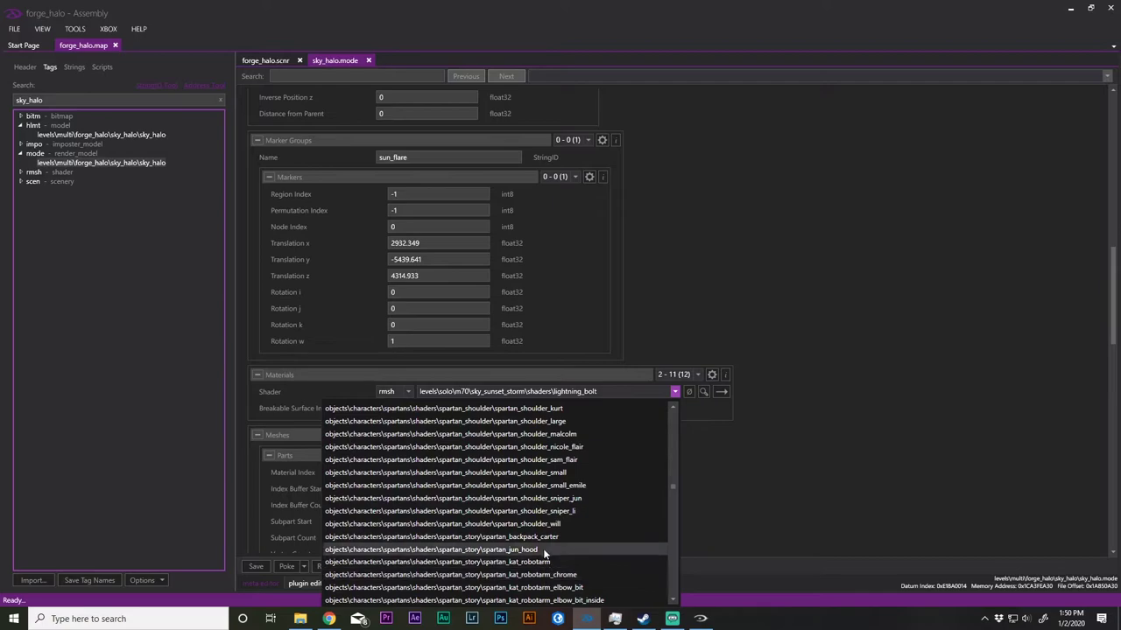
pyautogui.click(526, 549)
pyautogui.click(286, 566)
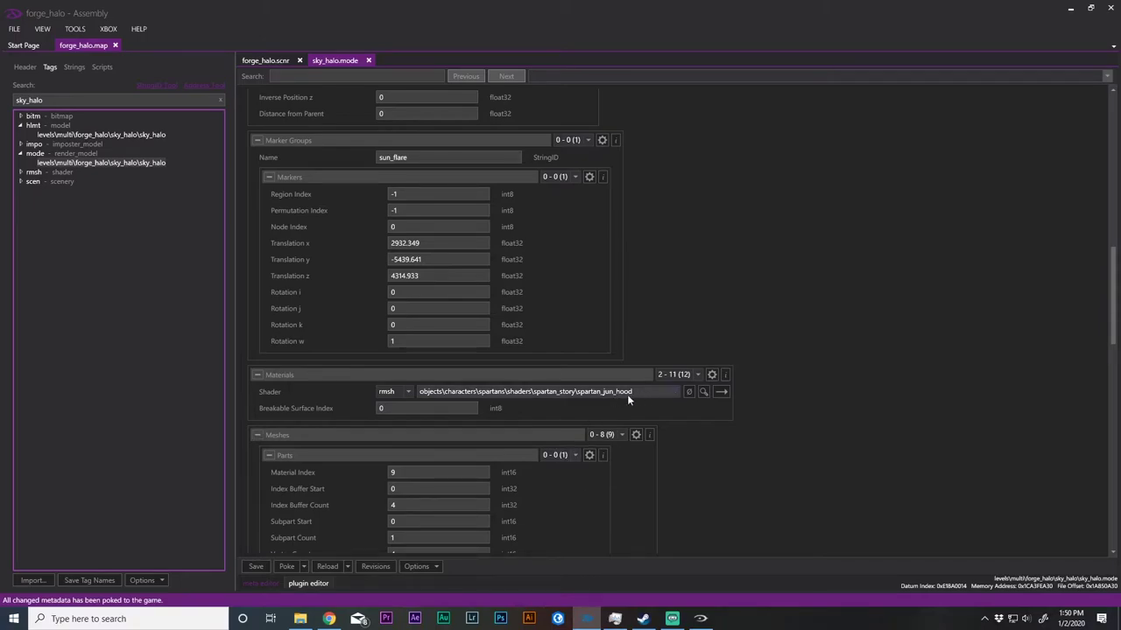
# Change Materials entry 2's shader to objects\cinematics\human\shaders\lifeboat_tube, poke it and switch to the game to view the sky
pyautogui.click(618, 392)
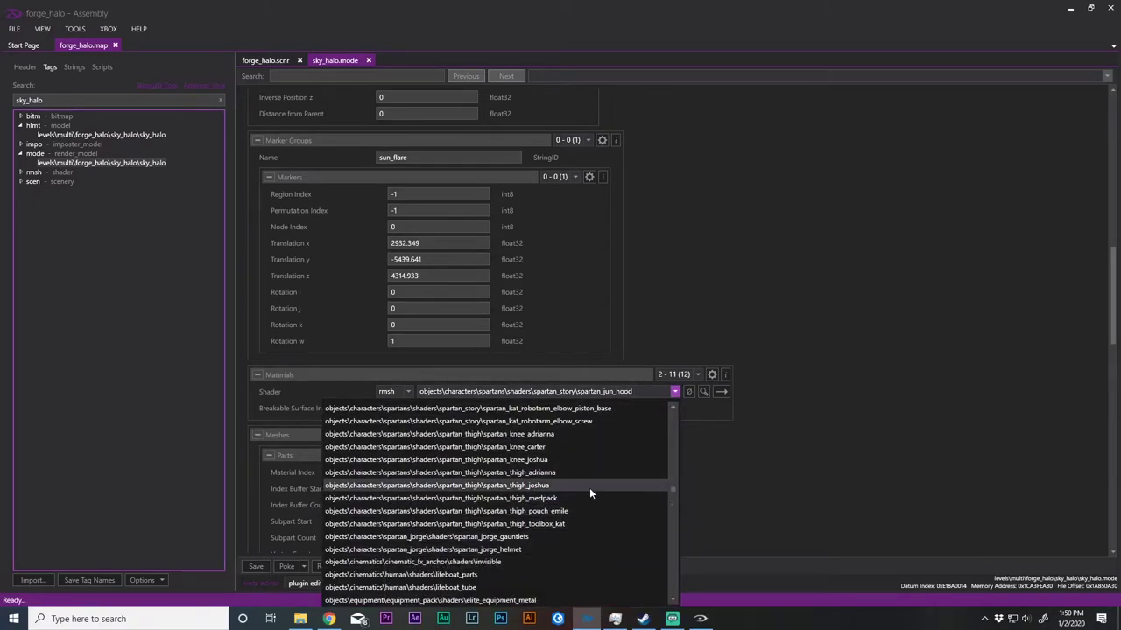
pyautogui.scroll(-4, 533, 523)
pyautogui.click(492, 432)
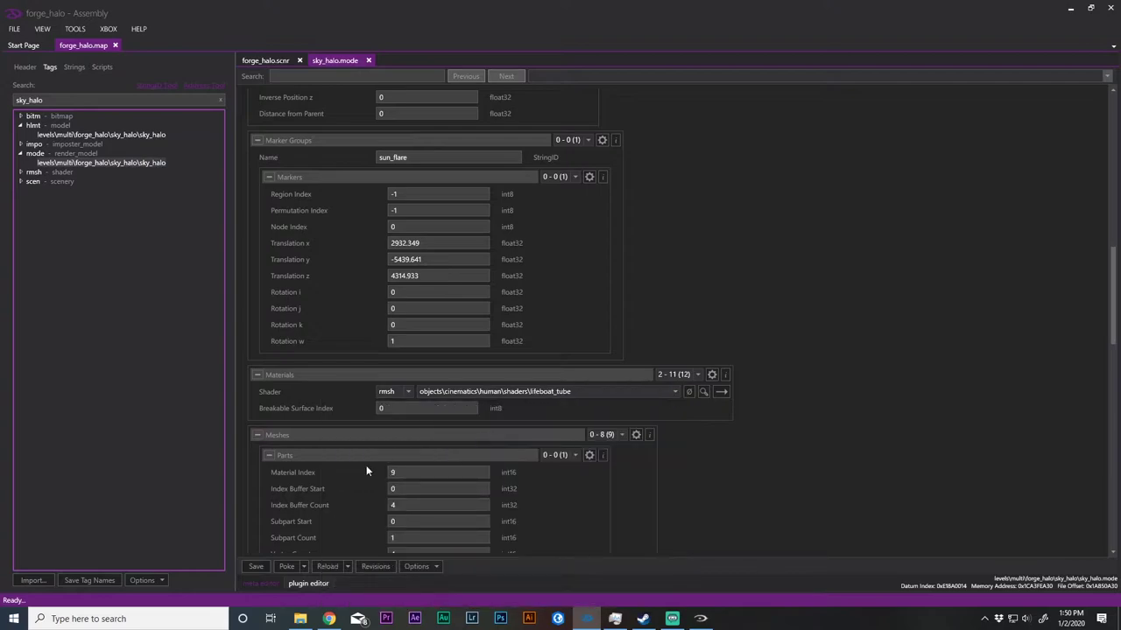
pyautogui.click(278, 566)
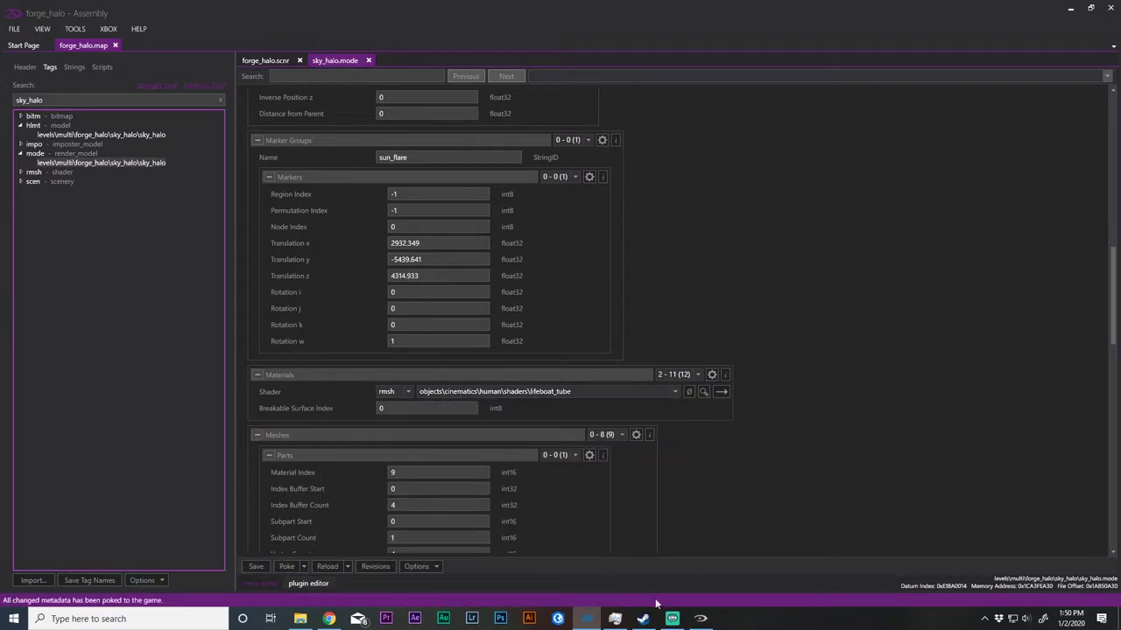
pyautogui.click(704, 619)
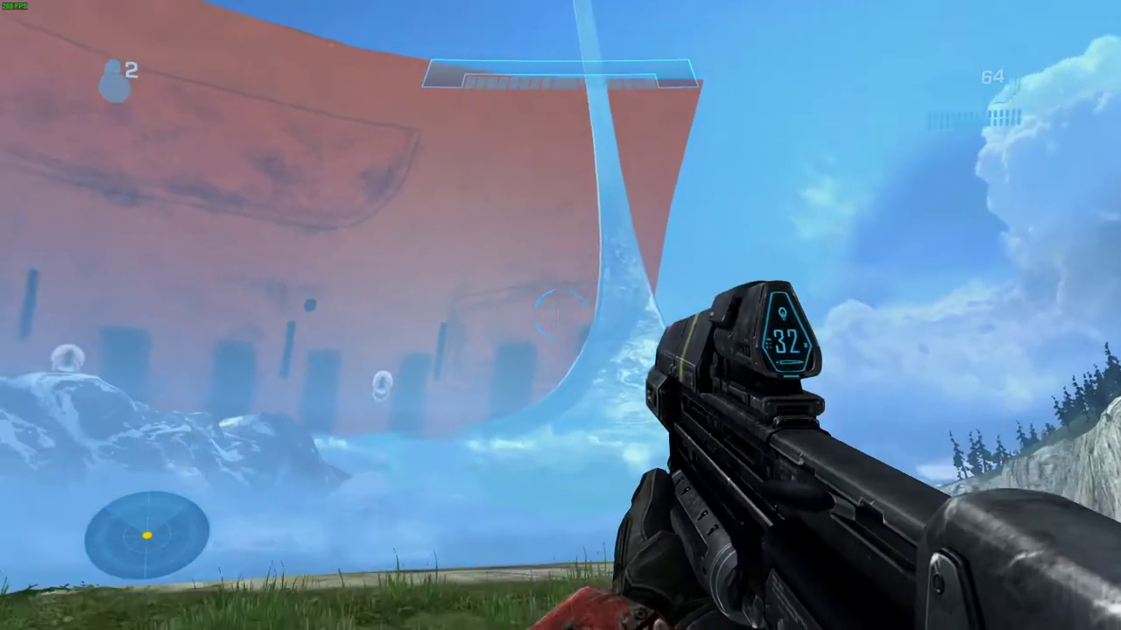
# Return to Assembly, check the shader of Materials entry 7 in sky_halo.mode, and select entry 8
pyautogui.hotkey('alt', 'Tab')
pyautogui.click(687, 375)
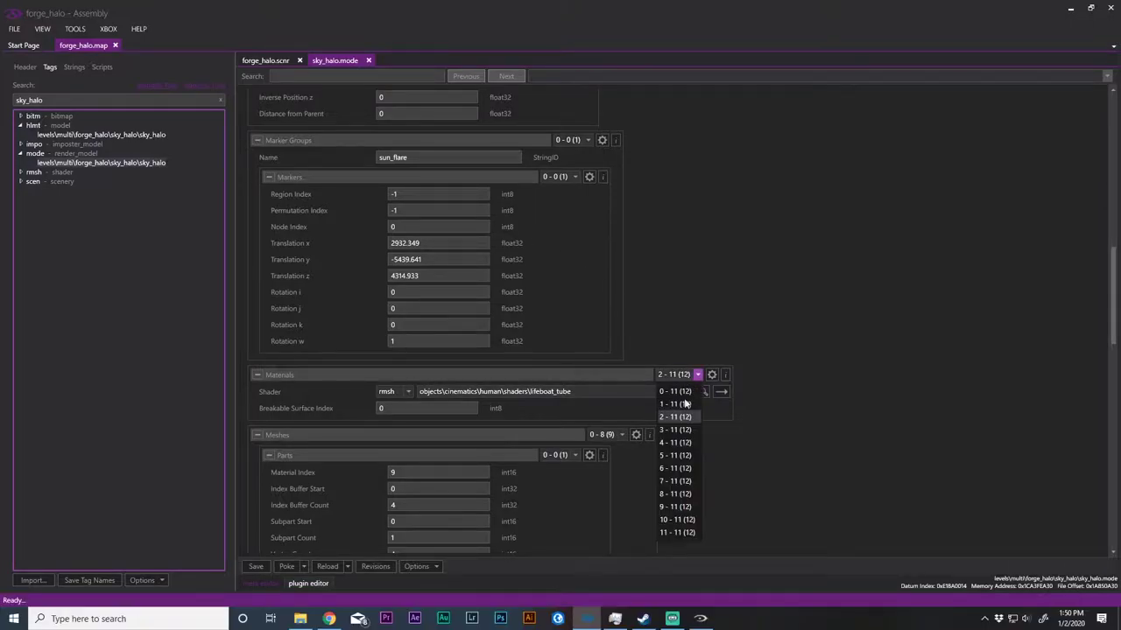
pyautogui.click(674, 479)
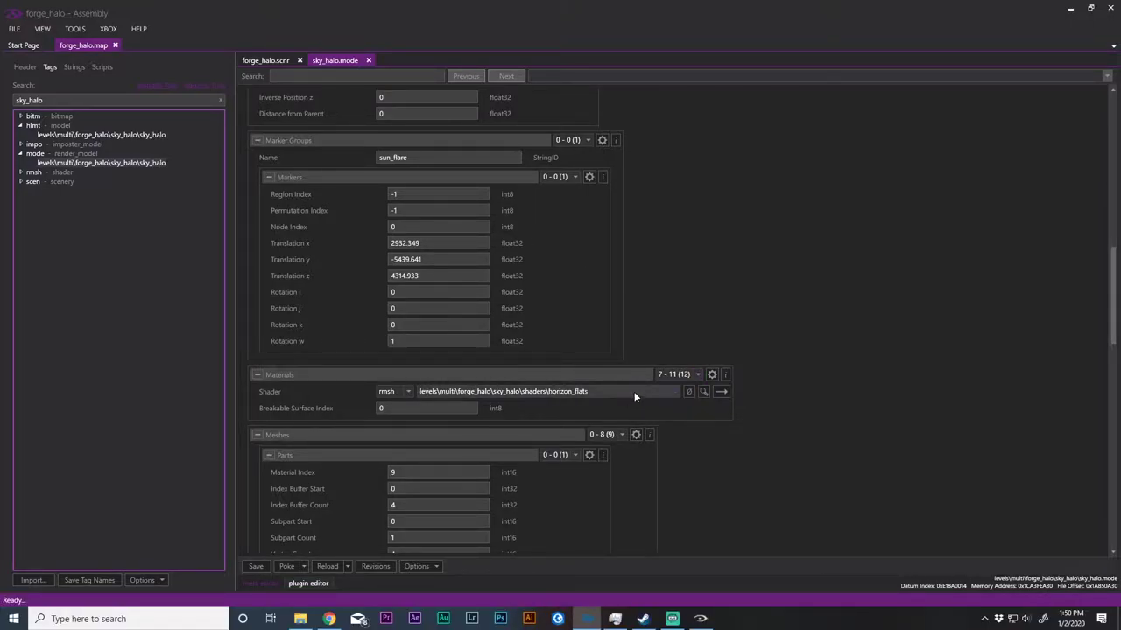
pyautogui.click(683, 375)
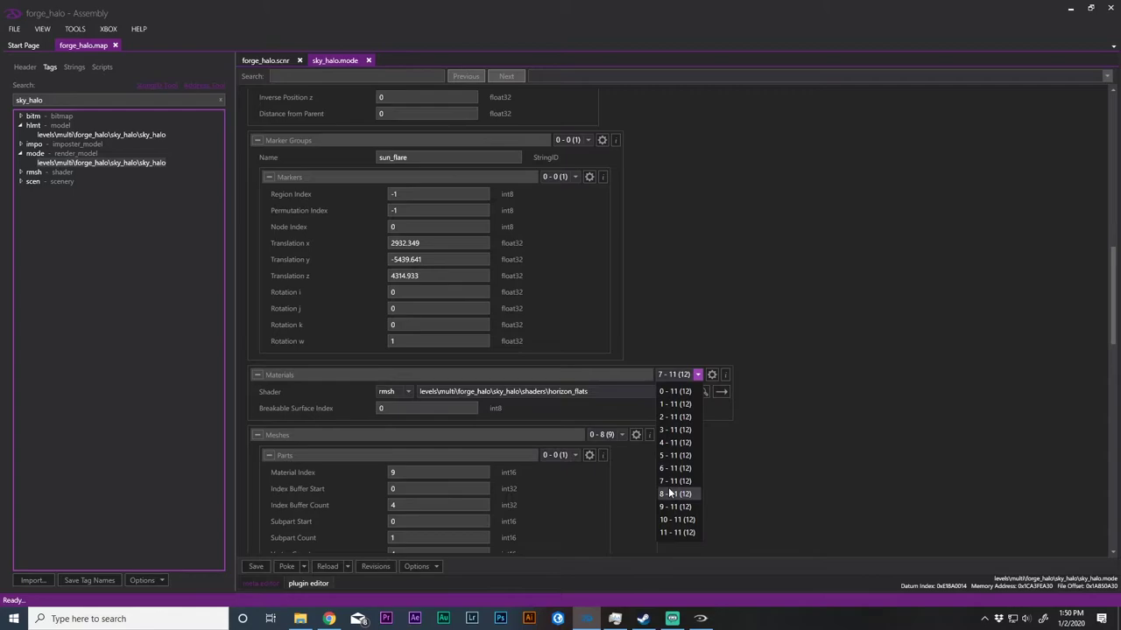
pyautogui.click(676, 494)
# Set Materials entry 8's shader to levels\solo\m45\sky_orbit\shaders\low_orbit_terrain, poke it and switch to the game
pyautogui.click(622, 393)
pyautogui.click(621, 393)
pyautogui.click(621, 393)
pyautogui.scroll(4, 508, 474)
pyautogui.scroll(-5, 531, 493)
pyautogui.click(508, 537)
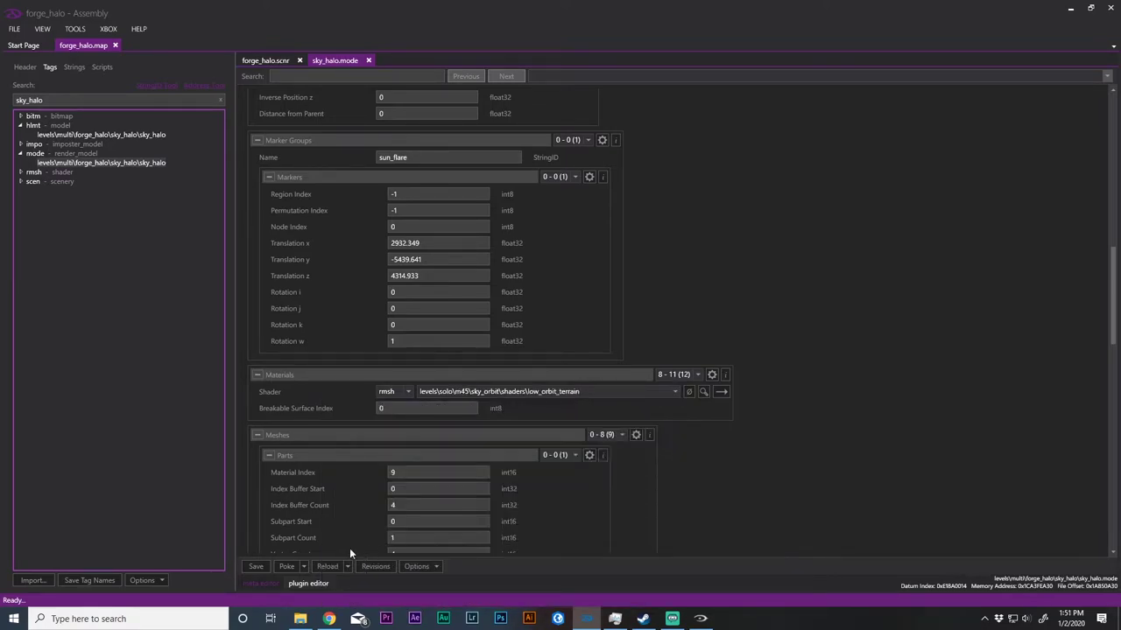
pyautogui.click(281, 568)
pyautogui.click(700, 619)
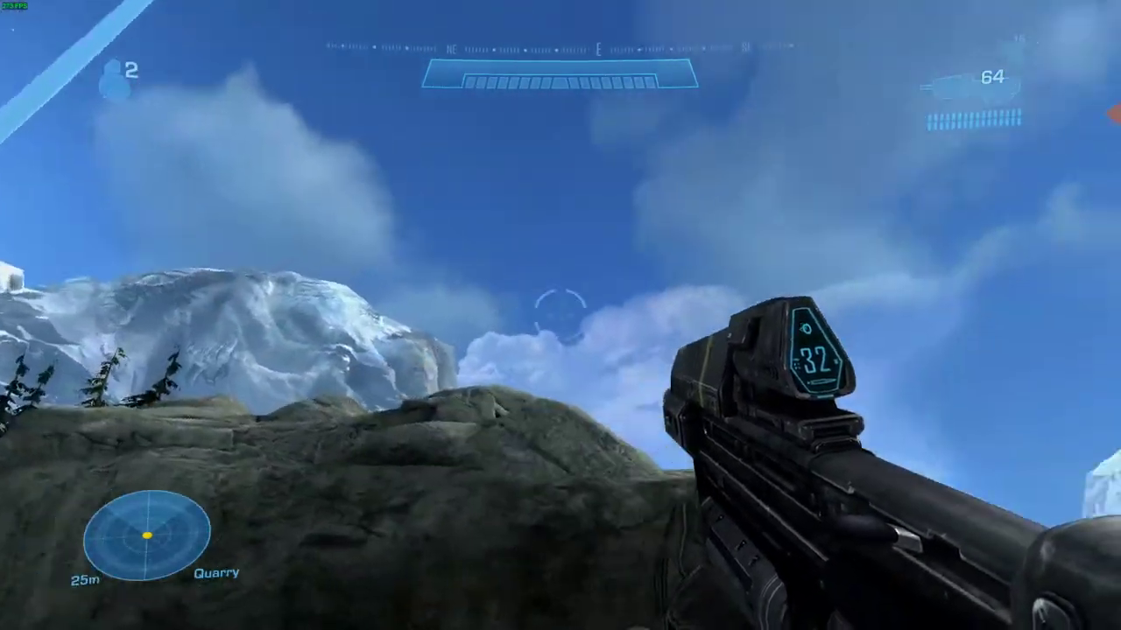
# Walk around the cliff in the game and examine the horizon and sky with the changed material from several angles
pyautogui.press('w')
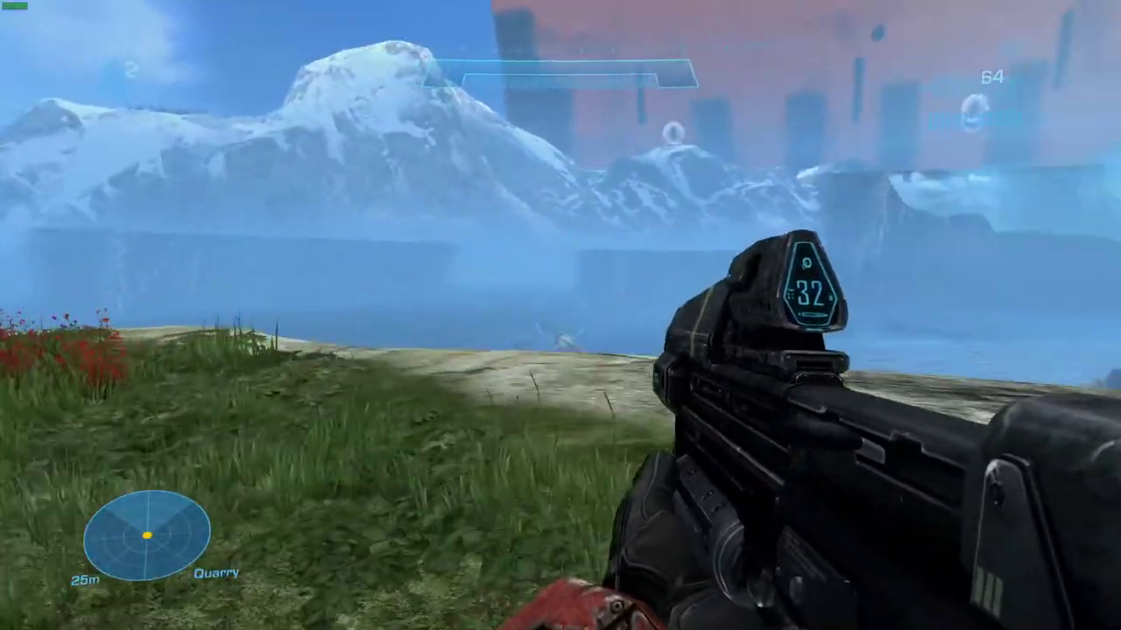
pyautogui.press('w')
pyautogui.rightClick(560, 315)
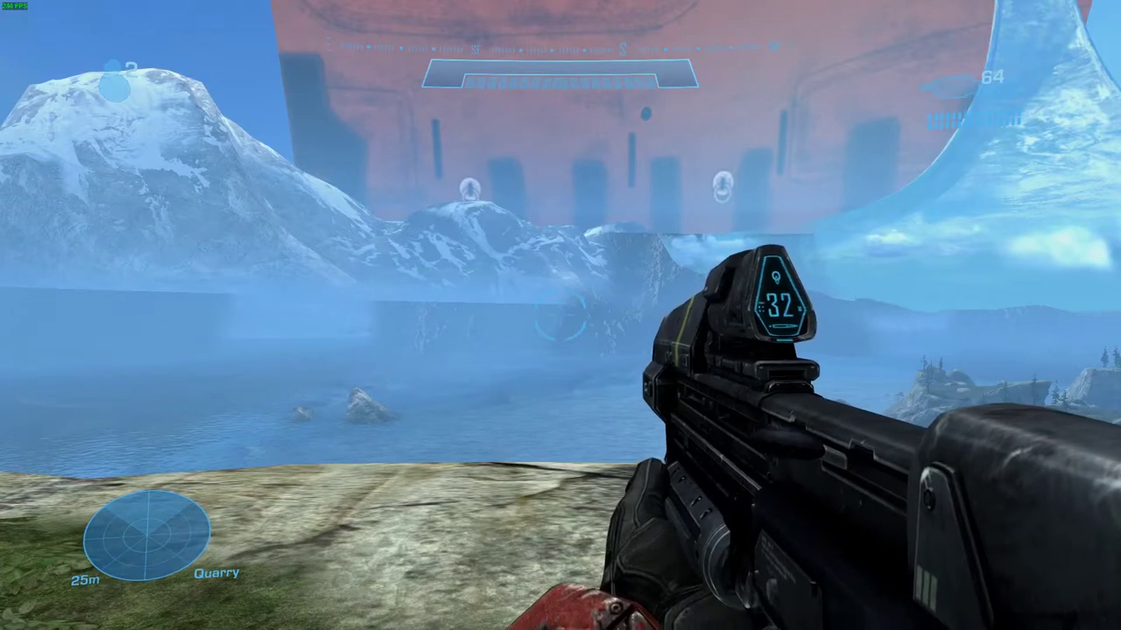
pyautogui.press('a')
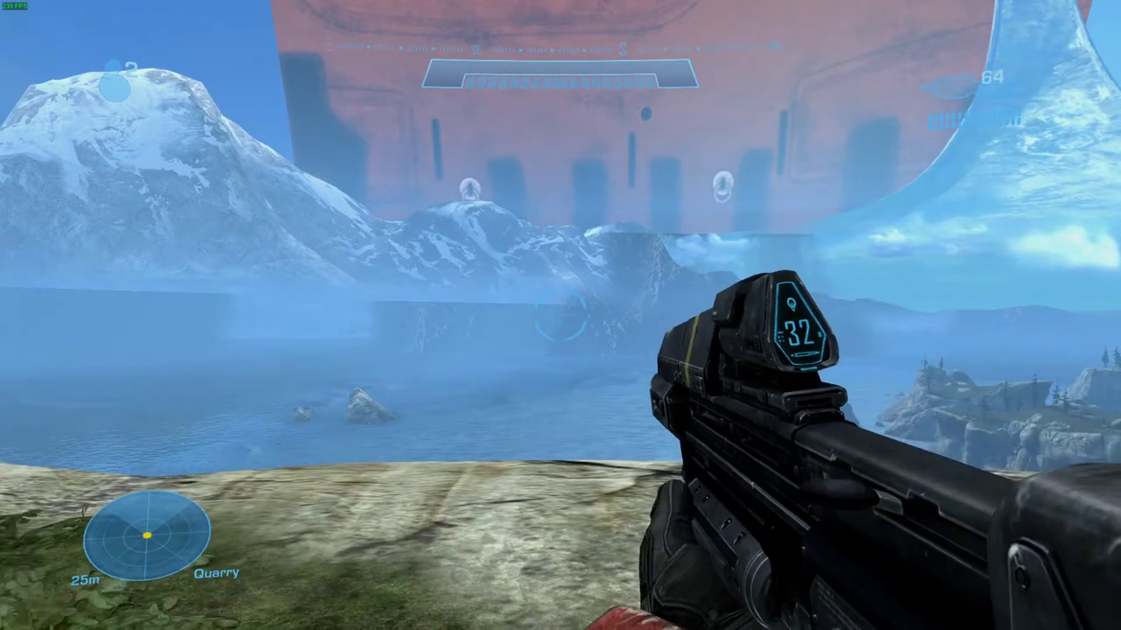
pyautogui.press('a')
pyautogui.press('d')
pyautogui.press('a')
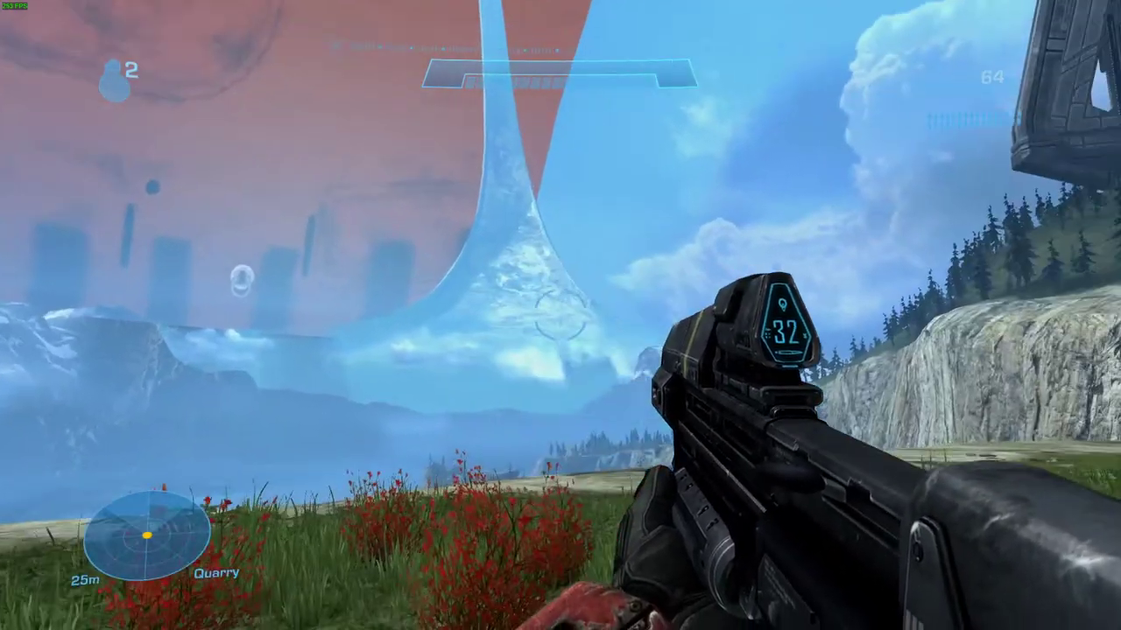
# Return to Assembly, step back to Materials entry 0, and poke the sky_halo metadata to the game
pyautogui.hotkey('alt', 'Tab')
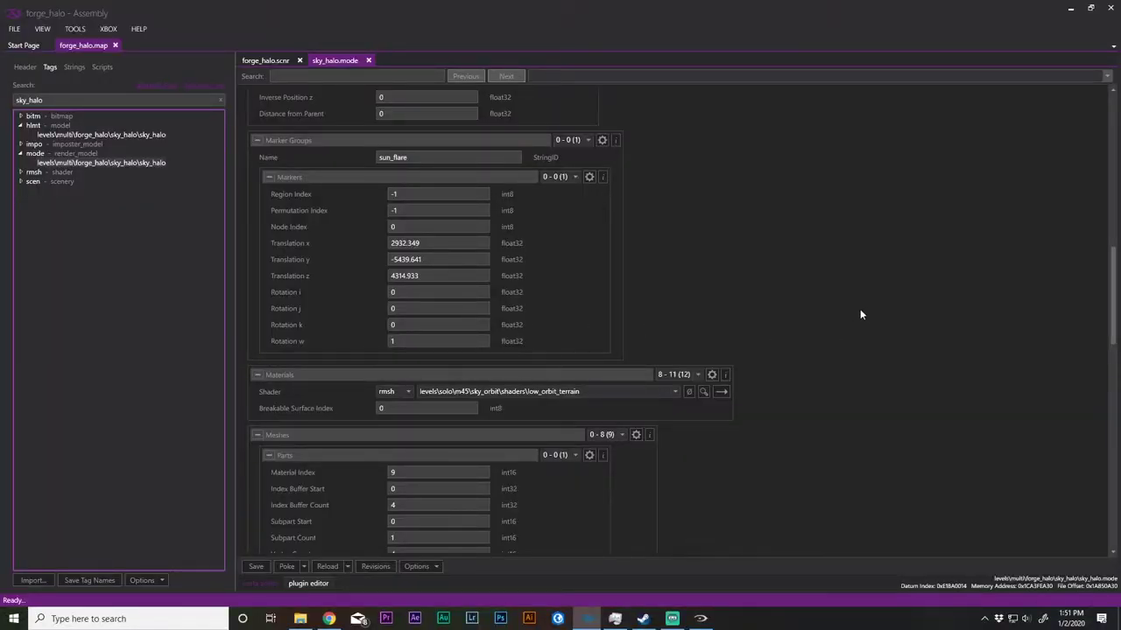
pyautogui.press('Up')
pyautogui.press('Up')
pyautogui.press('Up')
pyautogui.press('Up')
pyautogui.press('Up')
pyautogui.press('Up')
pyautogui.press('Up')
pyautogui.press('Up')
pyautogui.hotkey('ctrl', 'shift', 's')
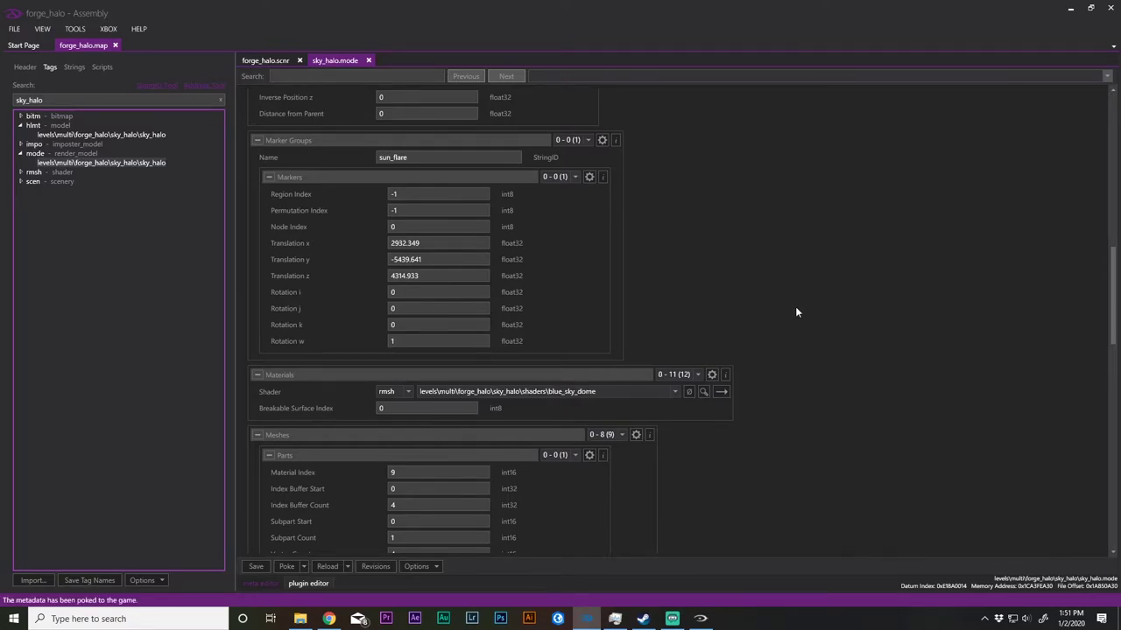
pyautogui.click(348, 568)
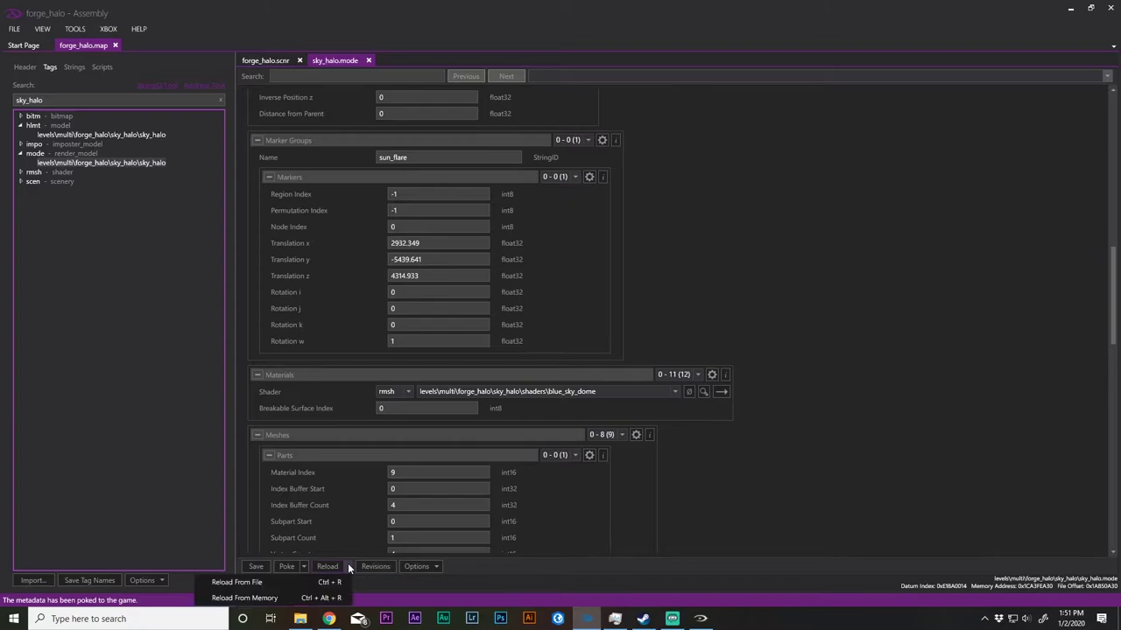
pyautogui.click(304, 567)
pyautogui.click(284, 598)
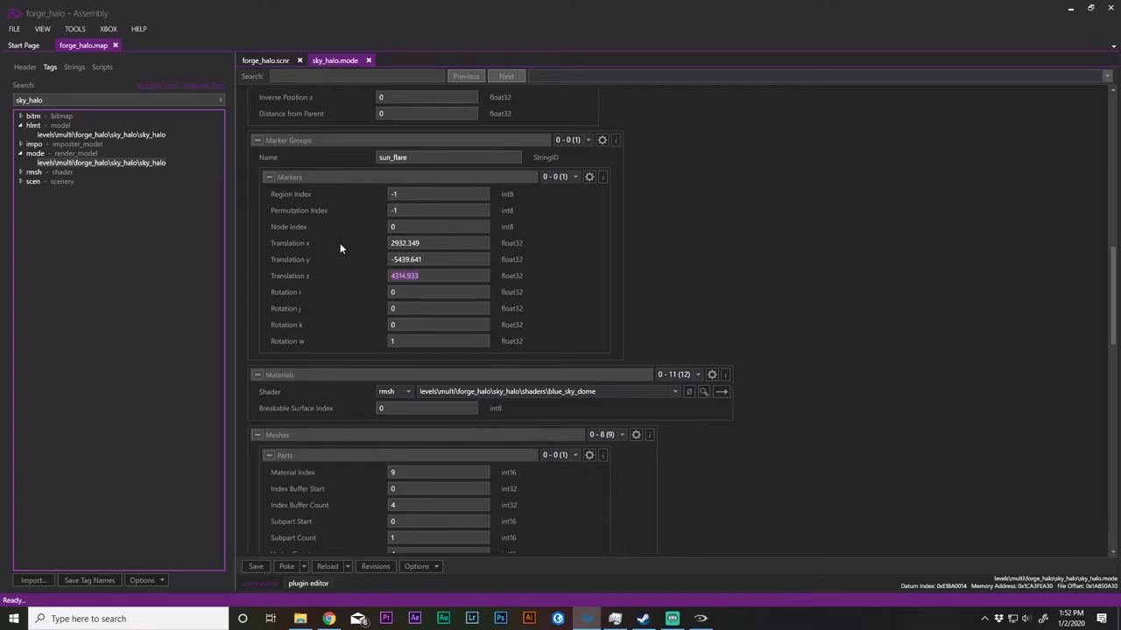
# Check the sun in the game, set the sun_flare marker's Translation y to -4500 in Assembly, and poke it
pyautogui.click(701, 619)
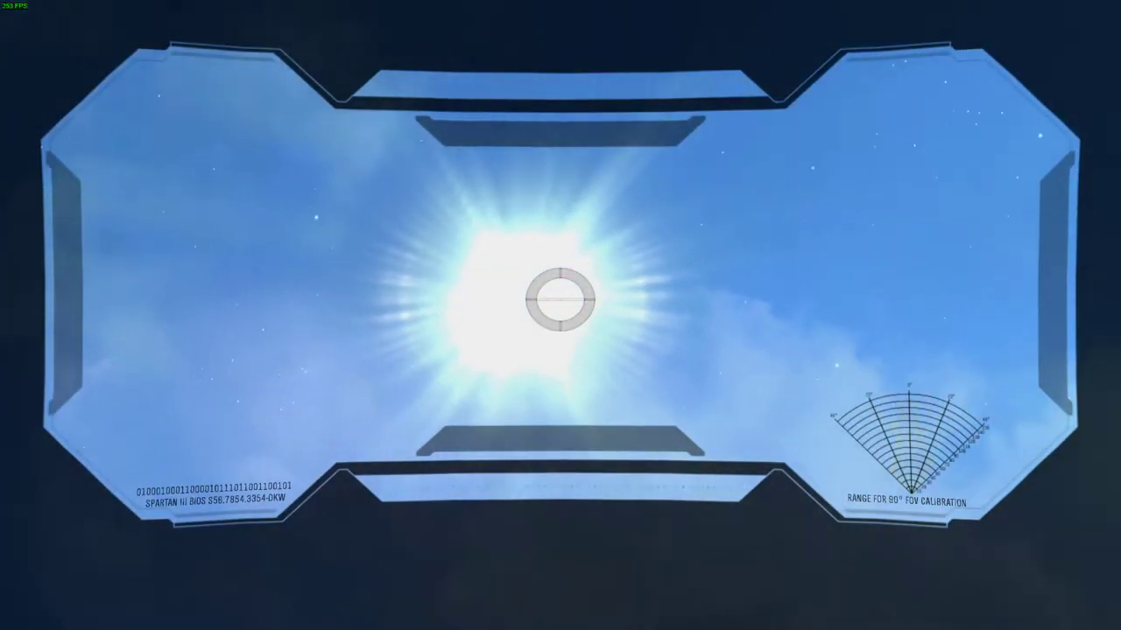
pyautogui.rightClick(561, 299)
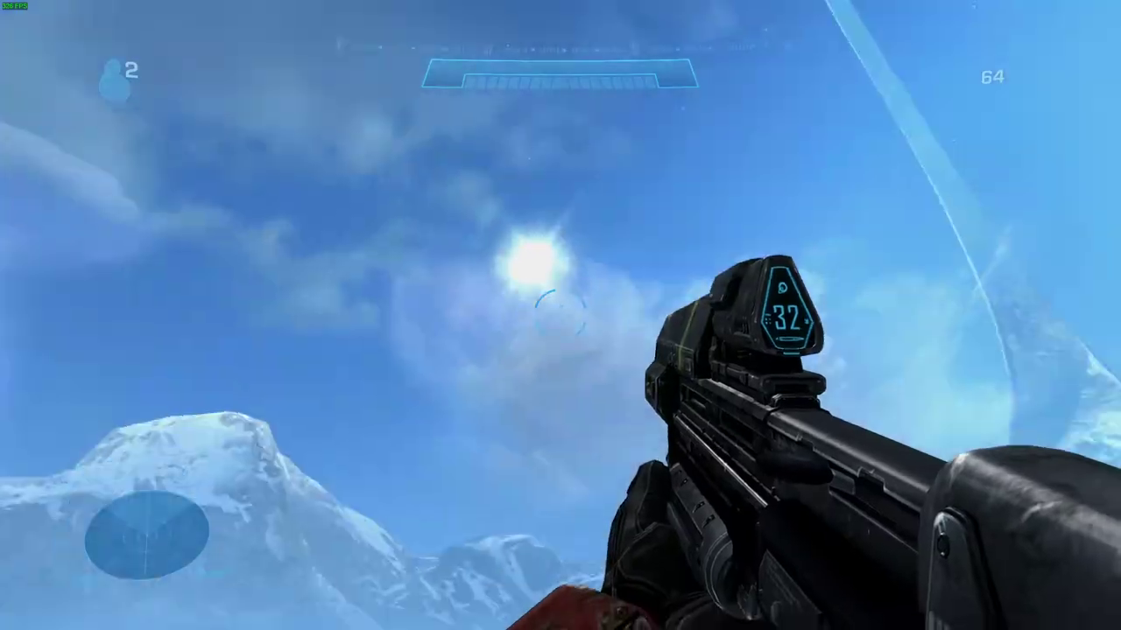
pyautogui.hotkey('alt', 'Tab')
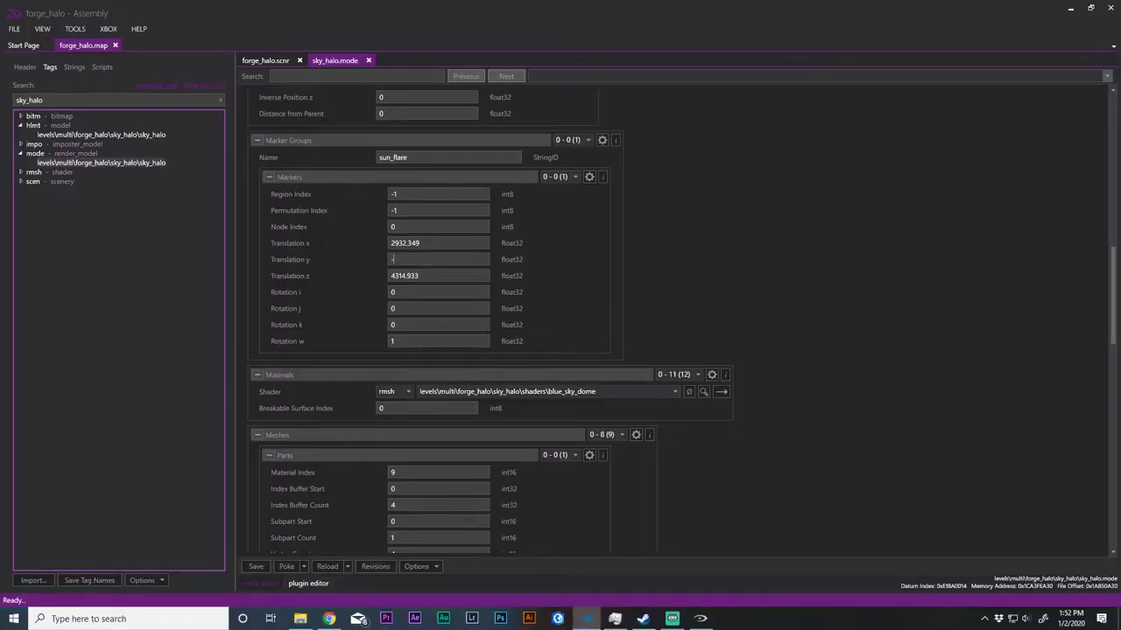
pyautogui.click(289, 566)
pyautogui.click(702, 619)
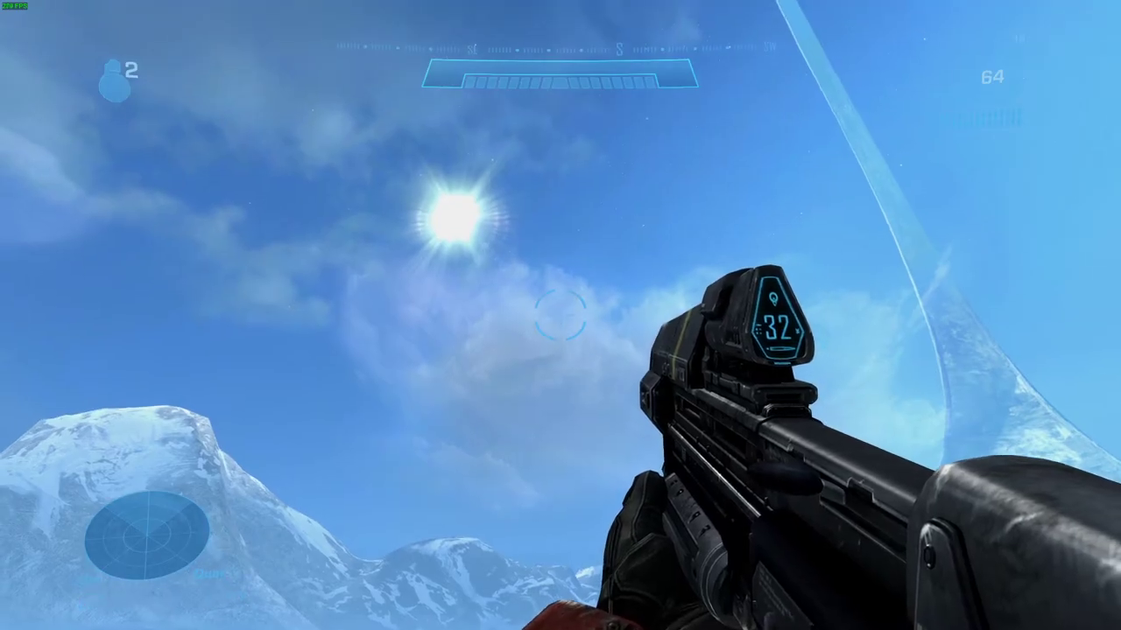
# Back in Assembly, set the sun_flare marker's Translation x to 4000, poke it and view the sun in the game
pyautogui.hotkey('alt', 'Tab')
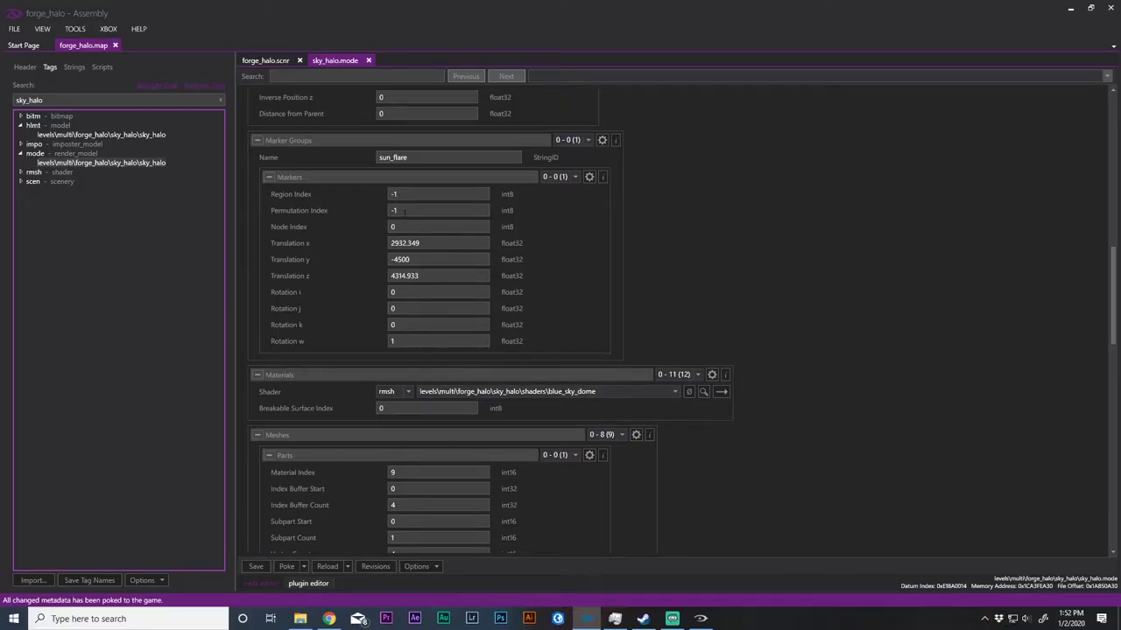
pyautogui.moveTo(436, 243); pyautogui.dragTo(327, 234)
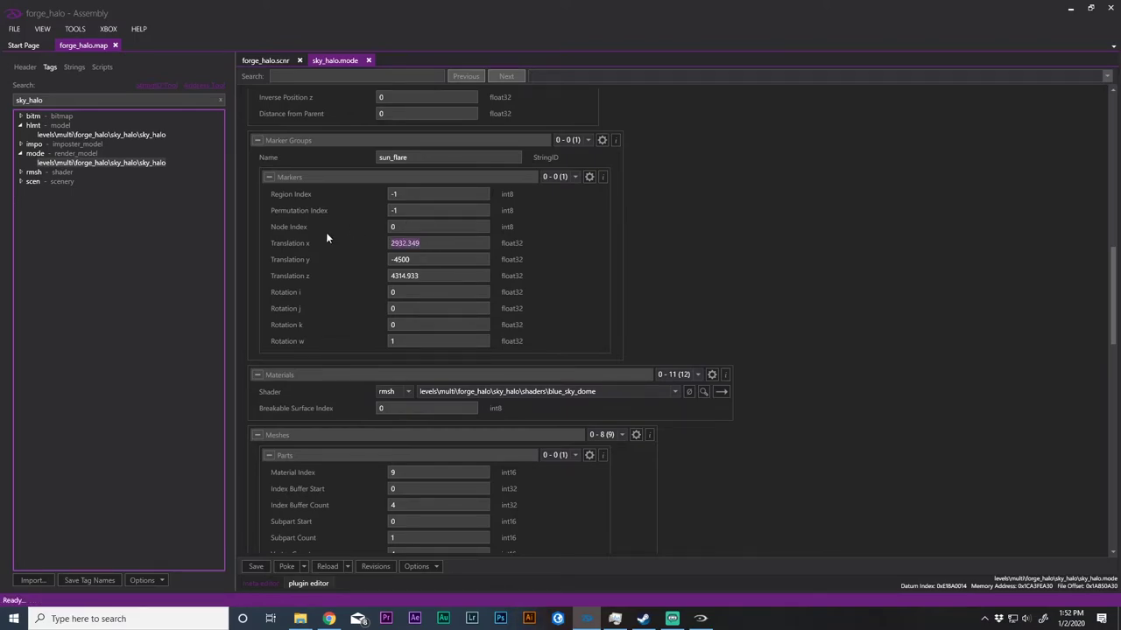
pyautogui.write('4000')
pyautogui.click(288, 566)
pyautogui.click(671, 619)
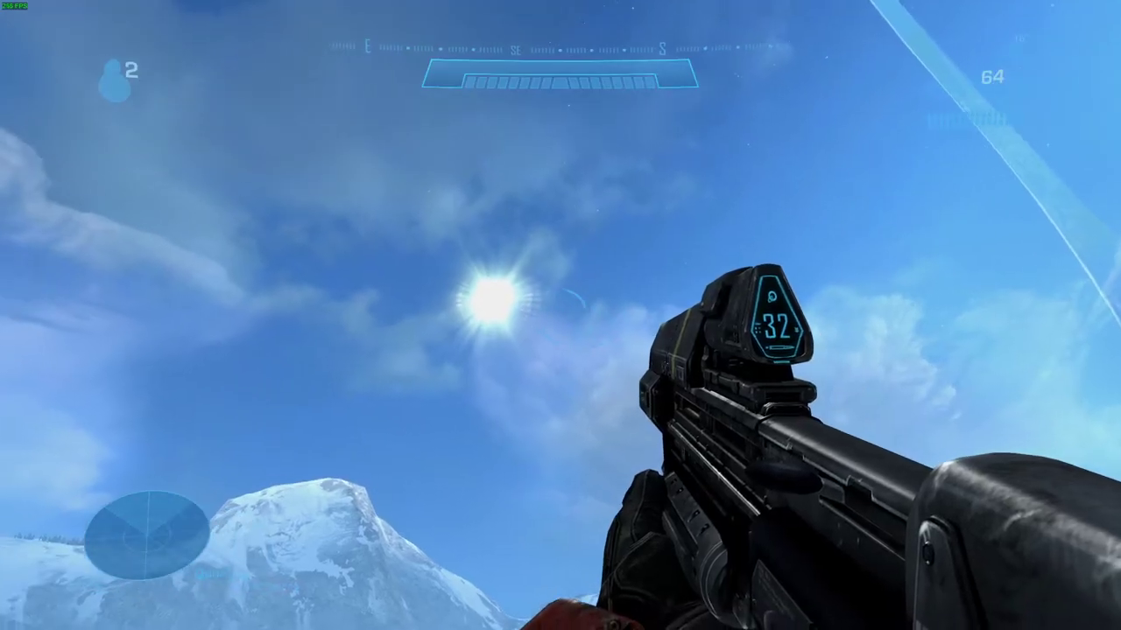
# Set the sun_flare marker's Translation z to 2000 in Assembly, poke it, and inspect the moved sun and sky in the game
pyautogui.hotkey('alt', 'Tab')
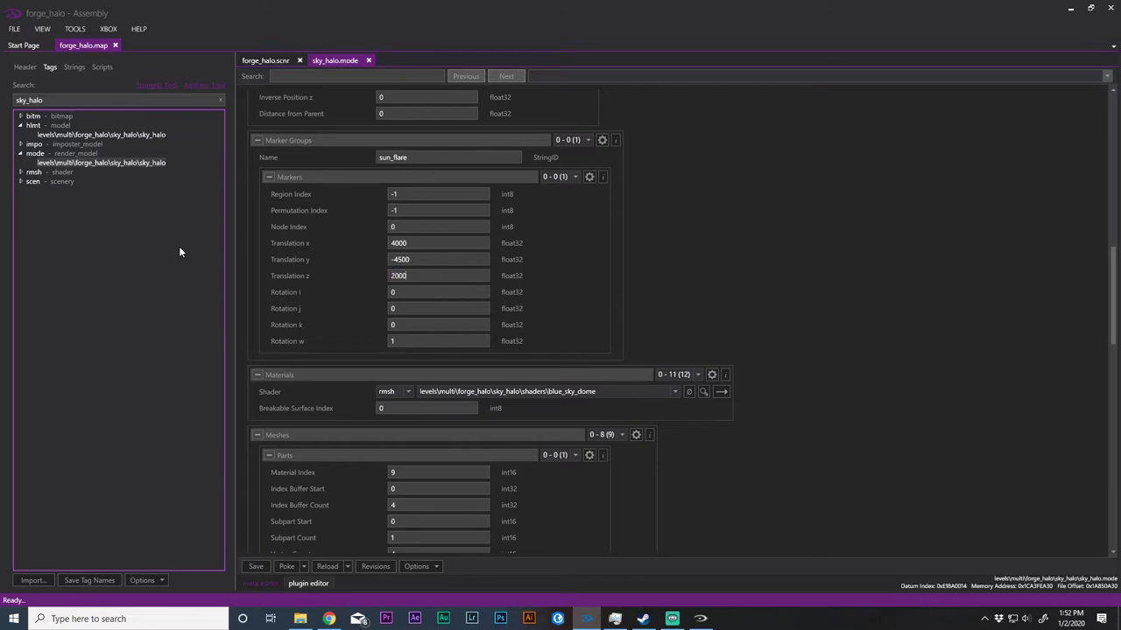
pyautogui.click(287, 568)
pyautogui.click(704, 616)
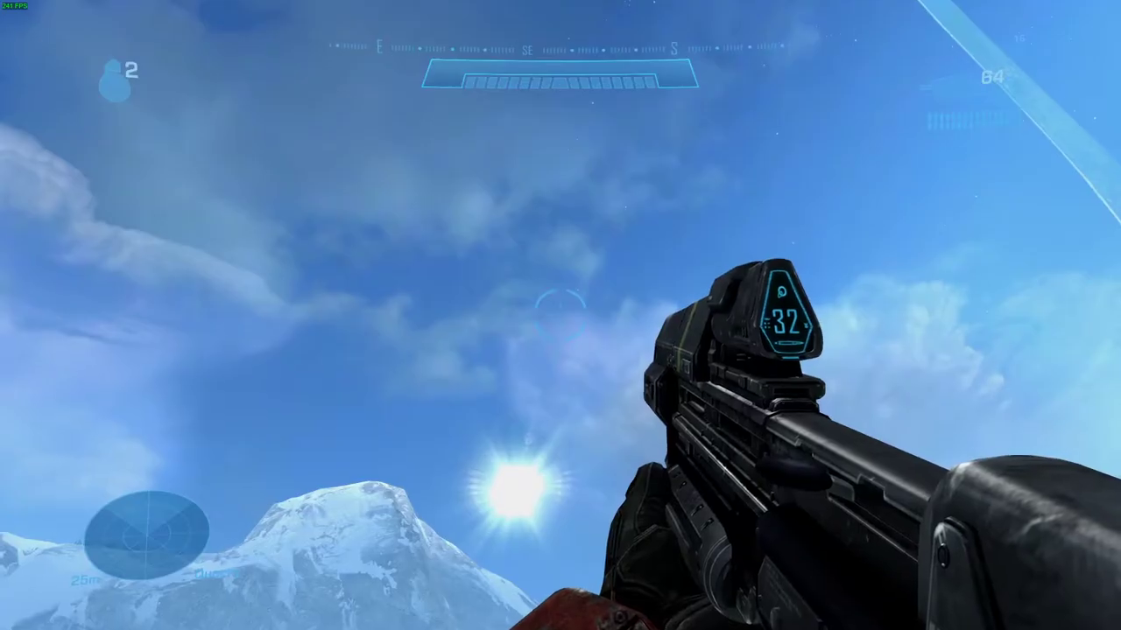
pyautogui.rightClick(560, 300)
pyautogui.rightClick(561, 315)
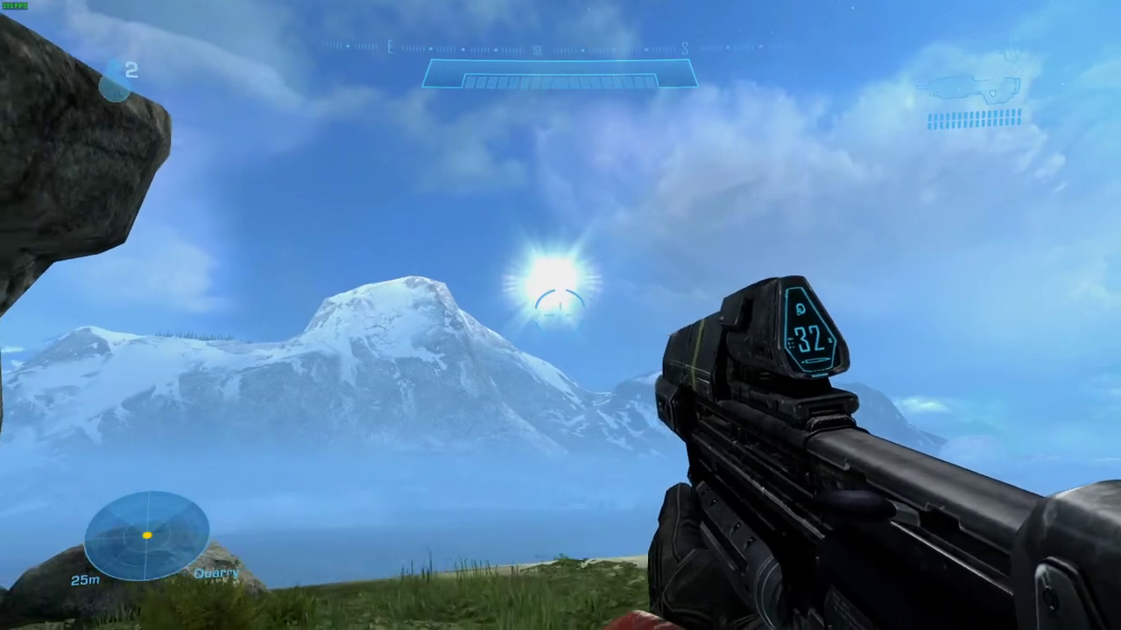
pyautogui.press('w')
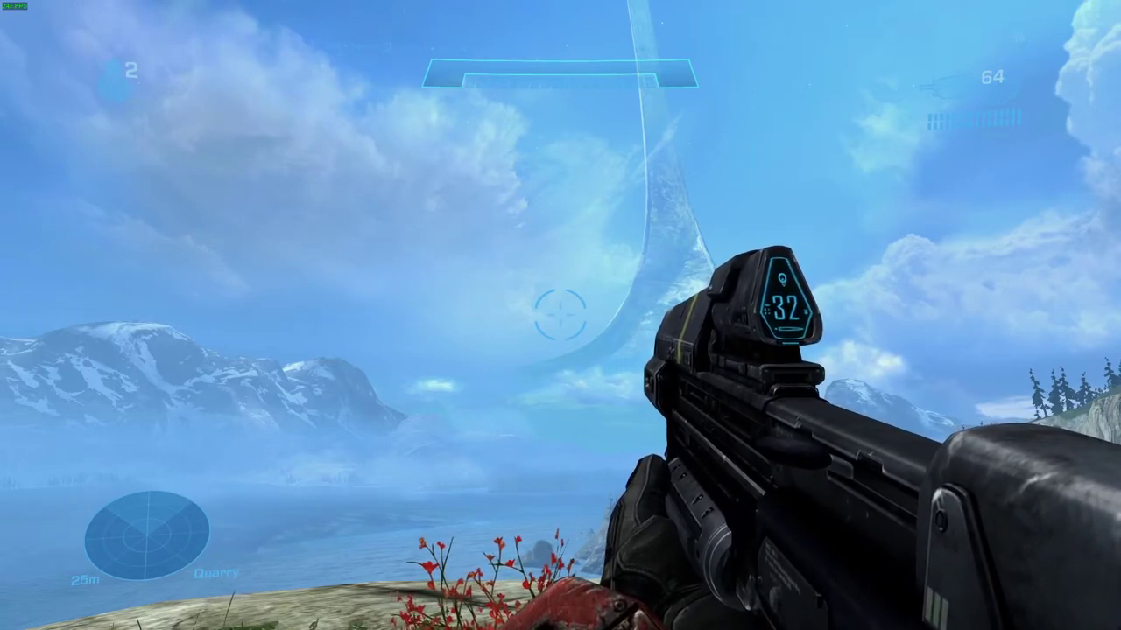
pyautogui.press('w')
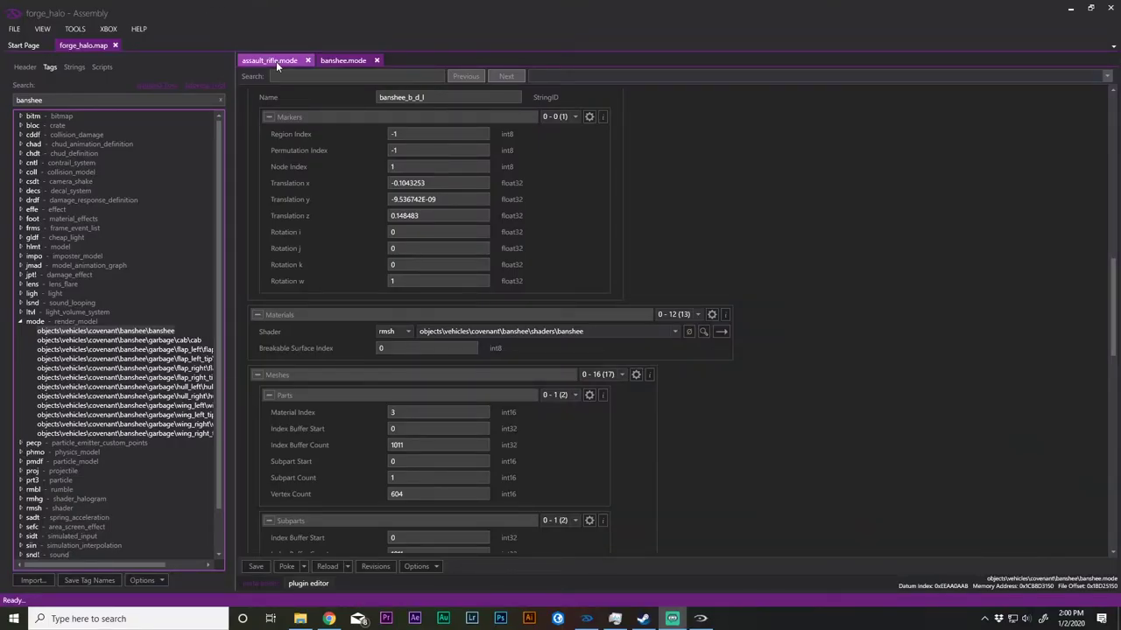
# Compare the Materials blocks of the assault_rifle.mode and banshee.mode render models in Assembly
pyautogui.click(276, 61)
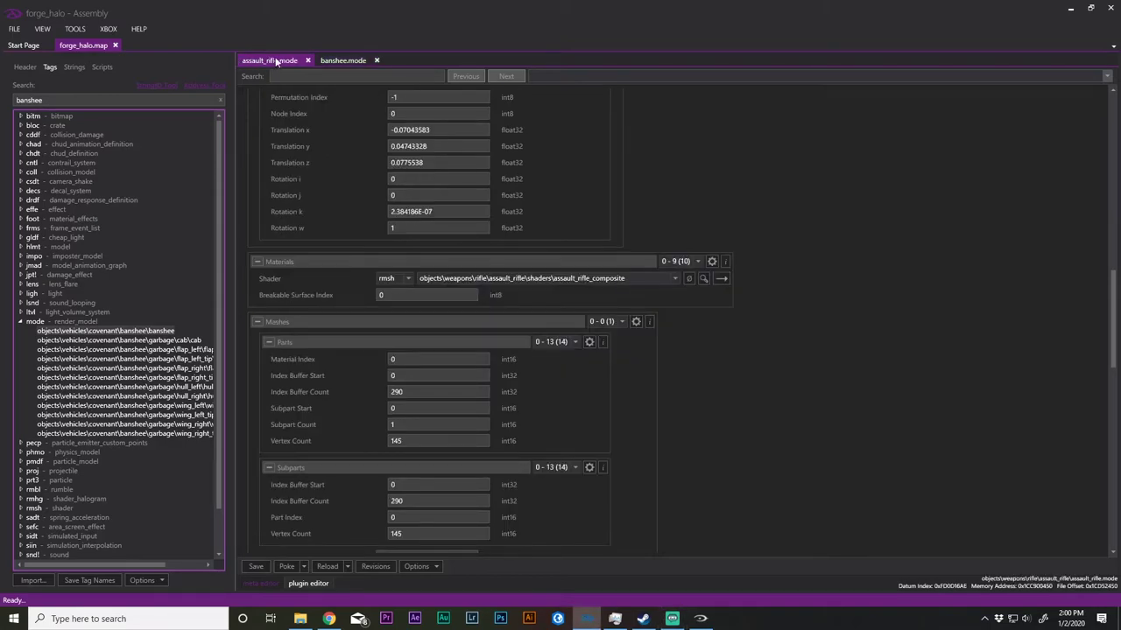
pyautogui.click(343, 61)
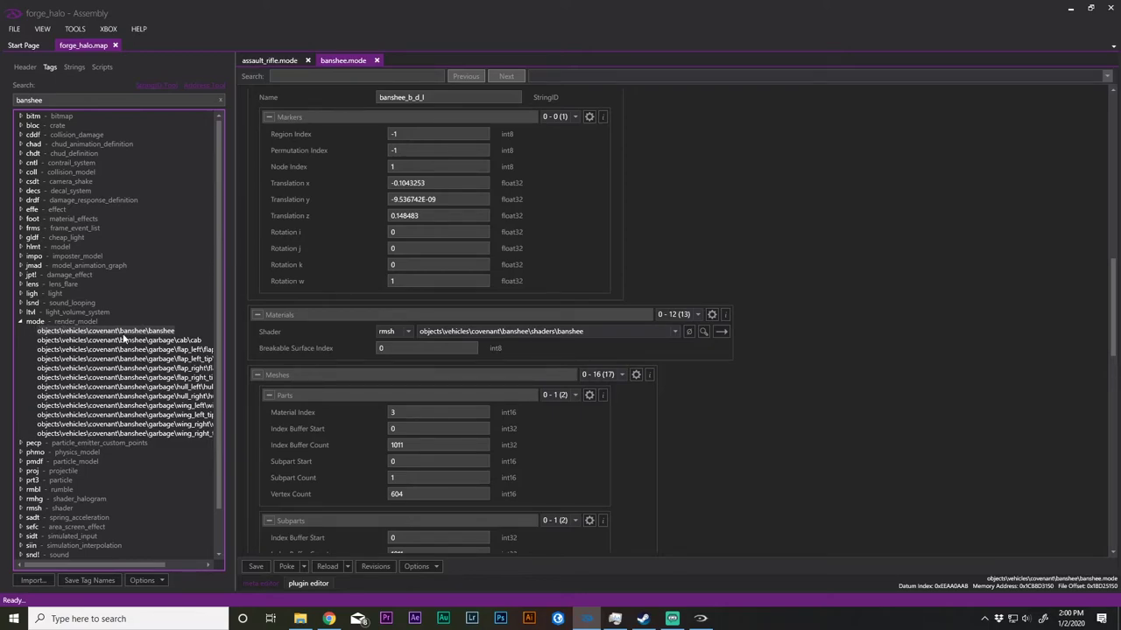
pyautogui.click(127, 332)
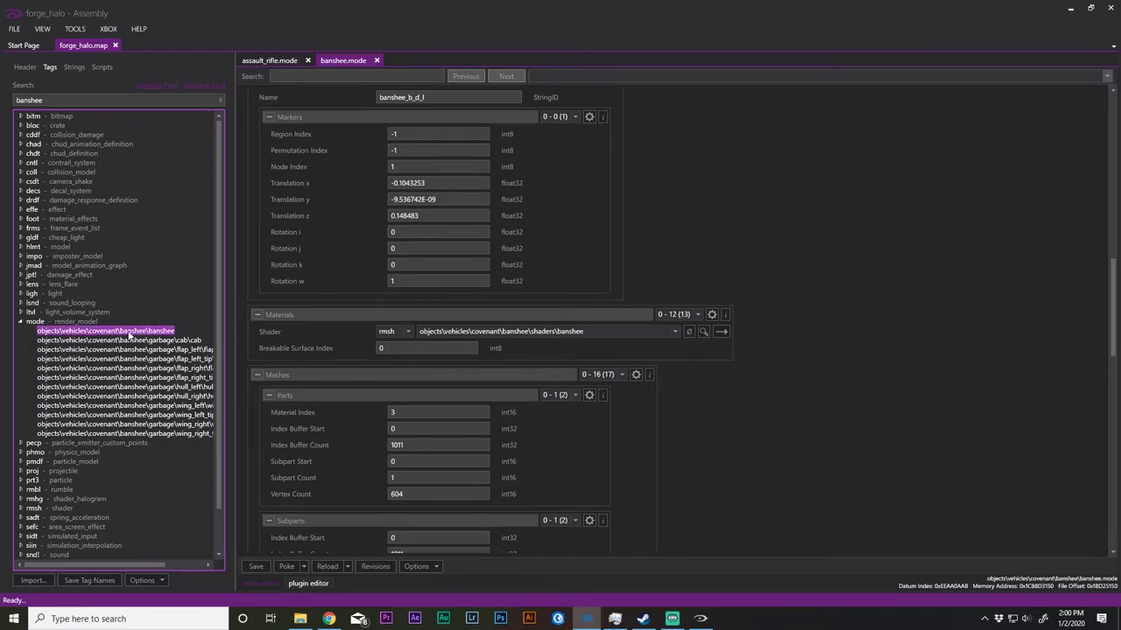
pyautogui.click(271, 61)
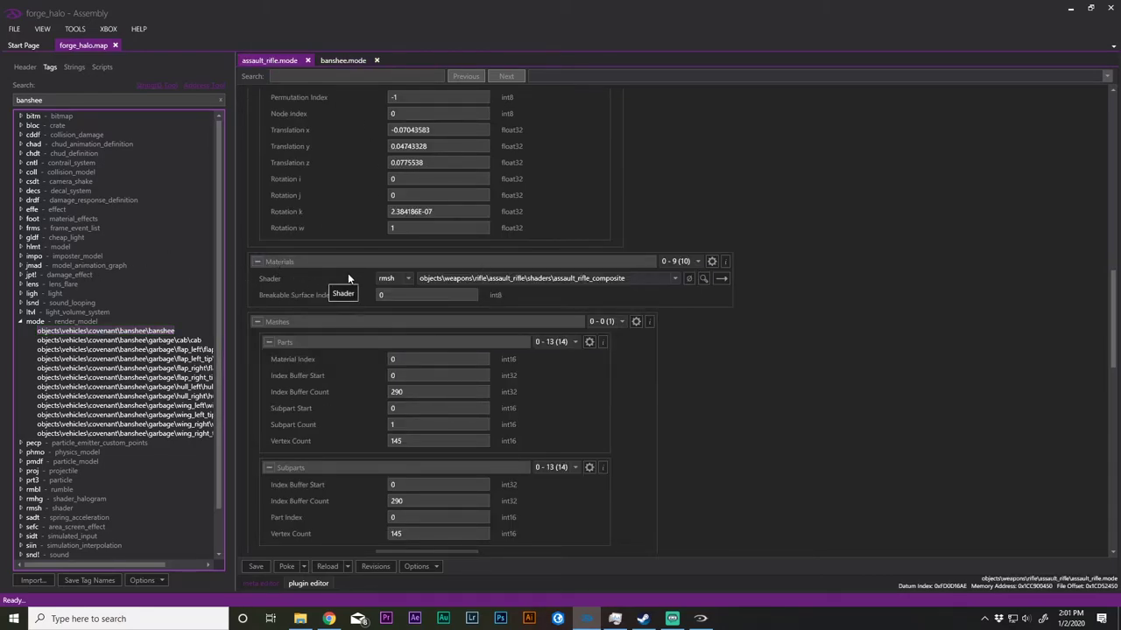
pyautogui.click(681, 271)
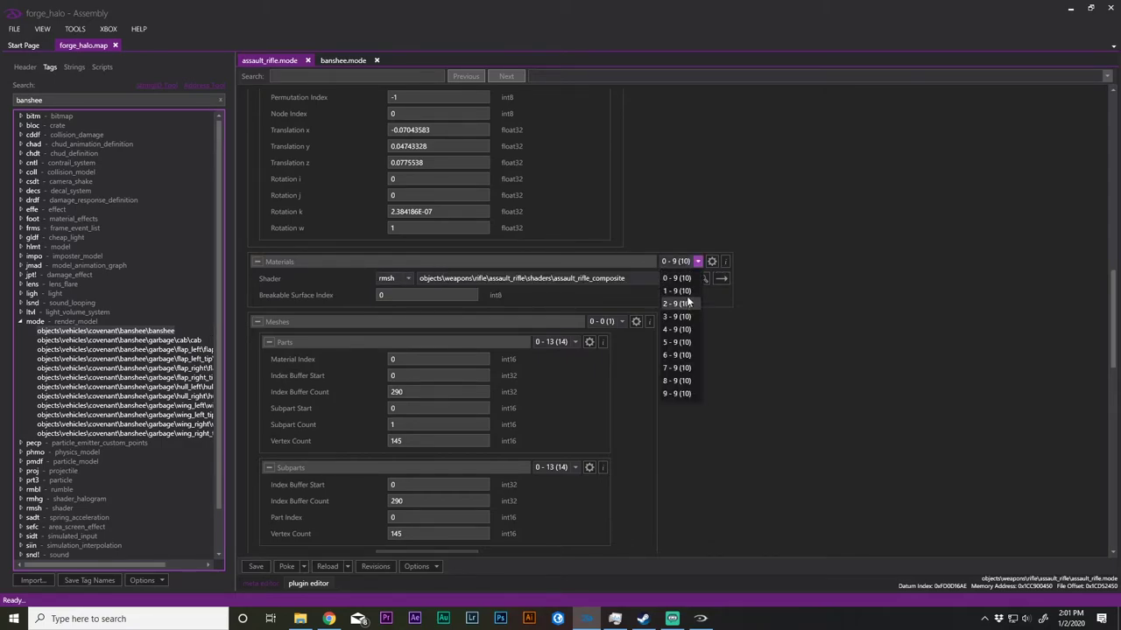
pyautogui.click(341, 60)
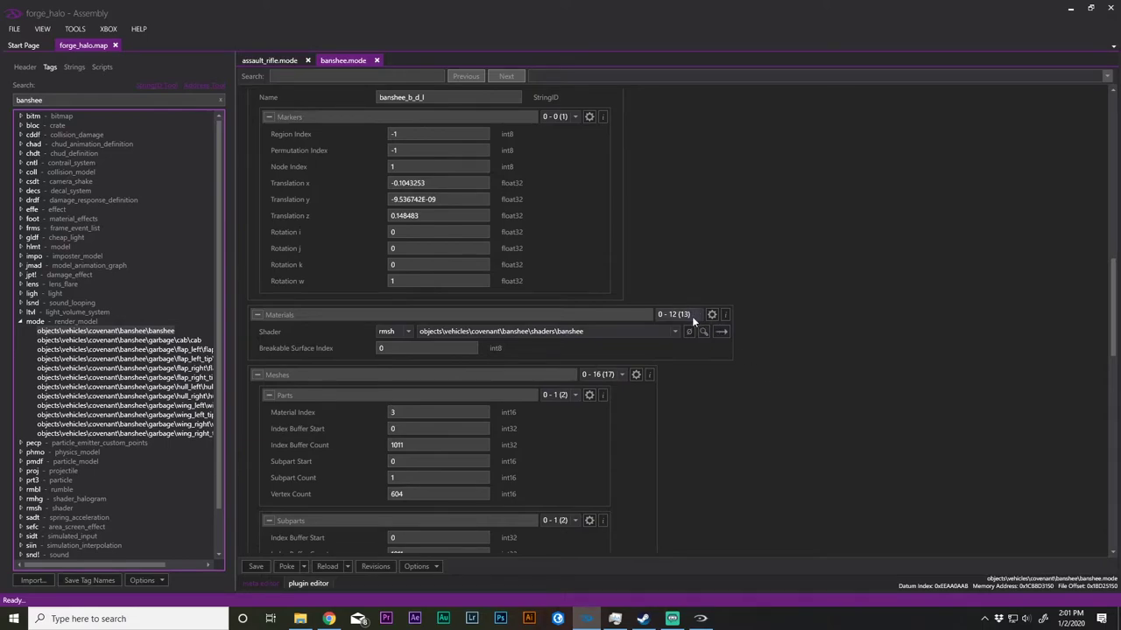
# Look through the shaders assigned to several Materials entries of banshee.mode
pyautogui.click(691, 316)
pyautogui.click(678, 400)
pyautogui.click(681, 318)
pyautogui.click(671, 418)
pyautogui.click(687, 315)
pyautogui.click(687, 337)
pyautogui.click(686, 315)
pyautogui.click(675, 486)
# Select Materials entry 0 of banshee.mode, choose a different shader for it and poke the change to the game
pyautogui.click(676, 315)
pyautogui.click(667, 331)
pyautogui.click(545, 331)
pyautogui.click(536, 376)
pyautogui.click(286, 566)
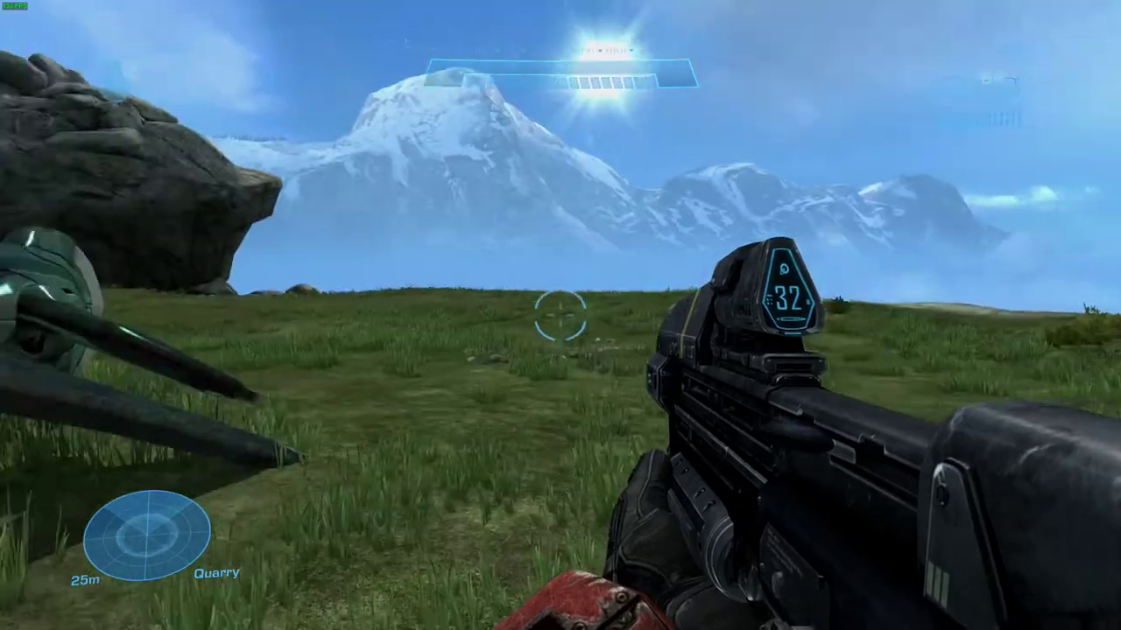
# Walk around the Banshee in the game and examine how its hull is textured with the changed shader
pyautogui.press('w')
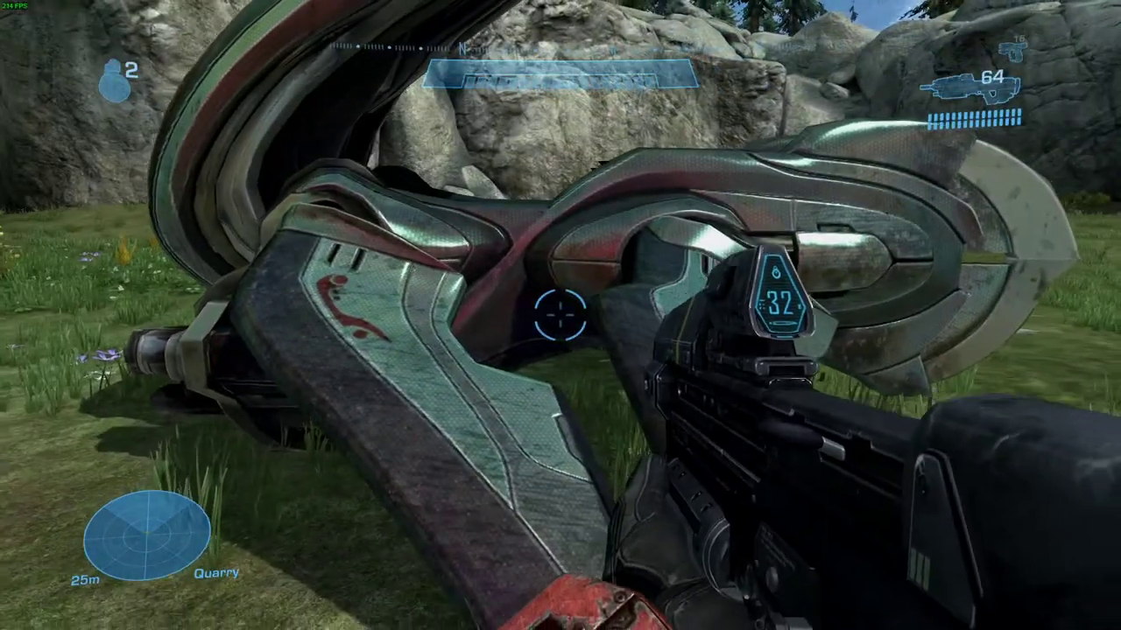
pyautogui.press('s')
pyautogui.press('w')
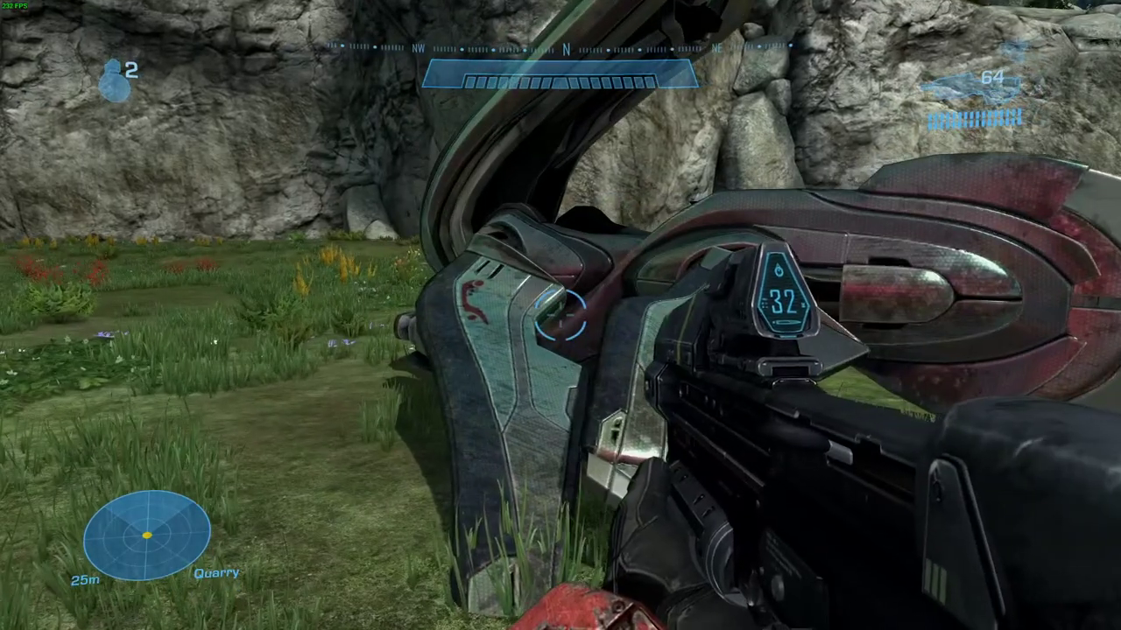
pyautogui.press('s')
pyautogui.press('w')
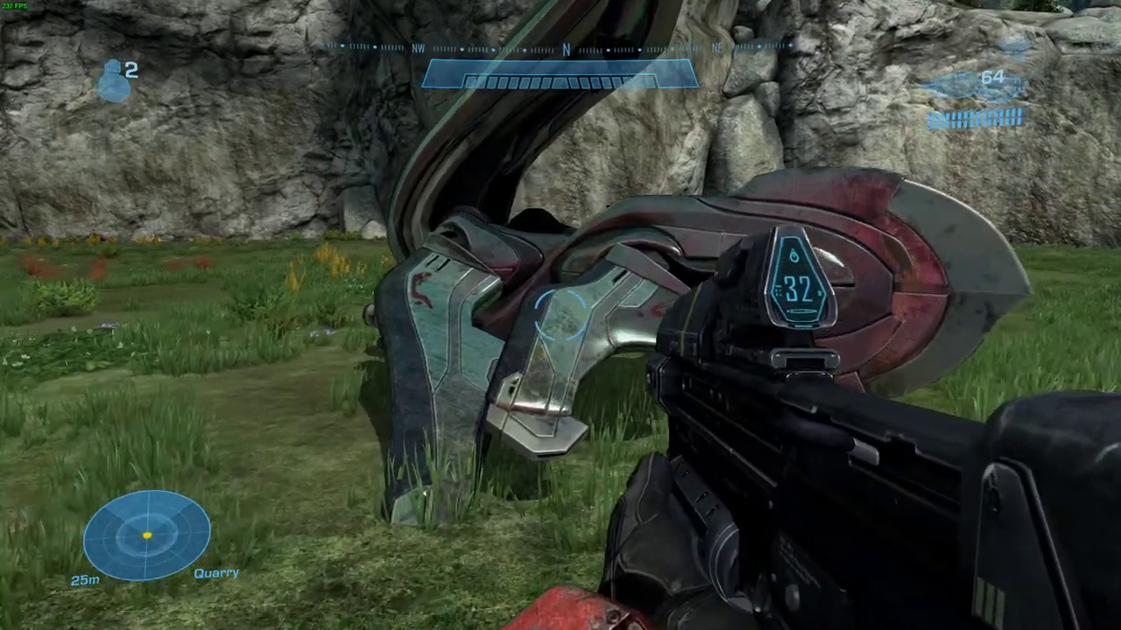
# Circle the Banshee in the game and inspect its wings, canopy and engines with the banshee_glass shader applied
pyautogui.press('a')
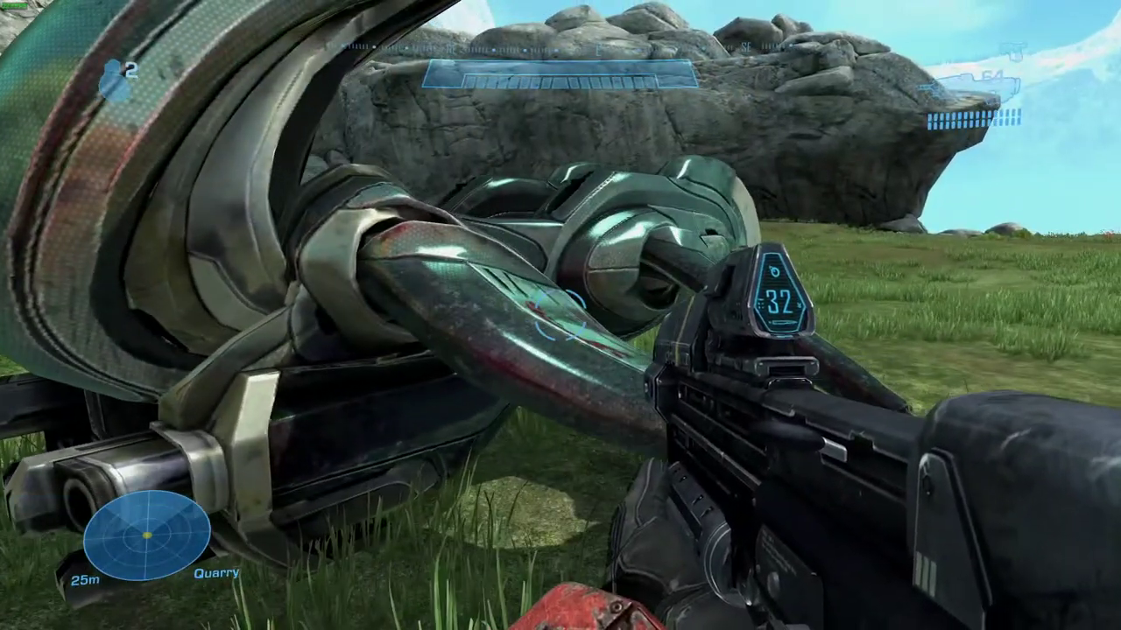
pyautogui.press('a')
pyautogui.press('s')
pyautogui.press('w')
pyautogui.press('s')
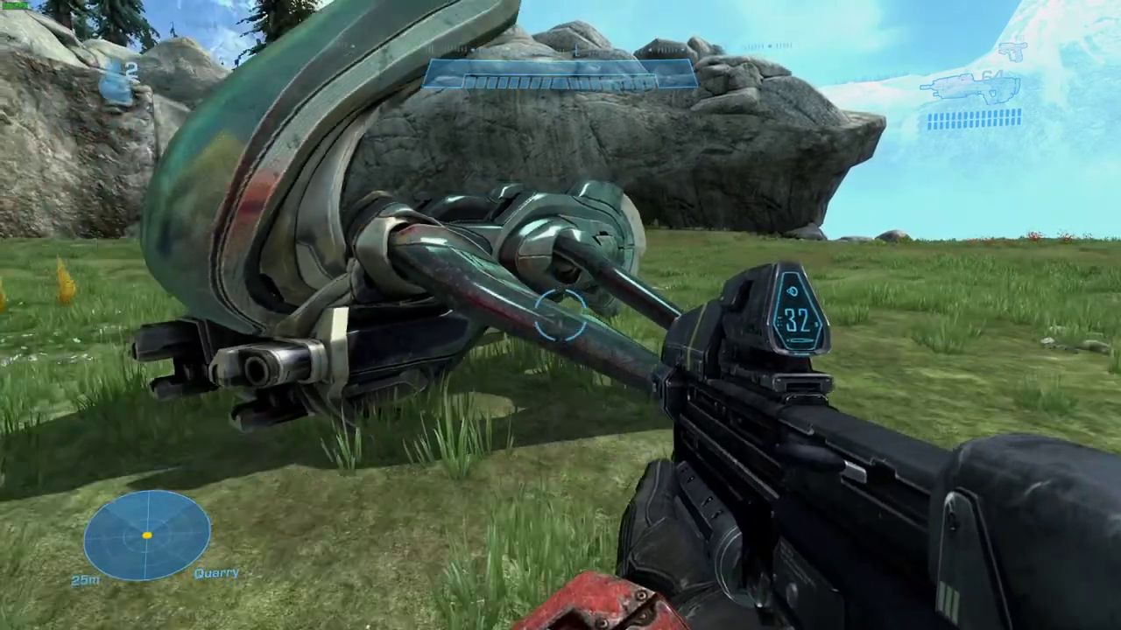
pyautogui.press('a')
pyautogui.press('w')
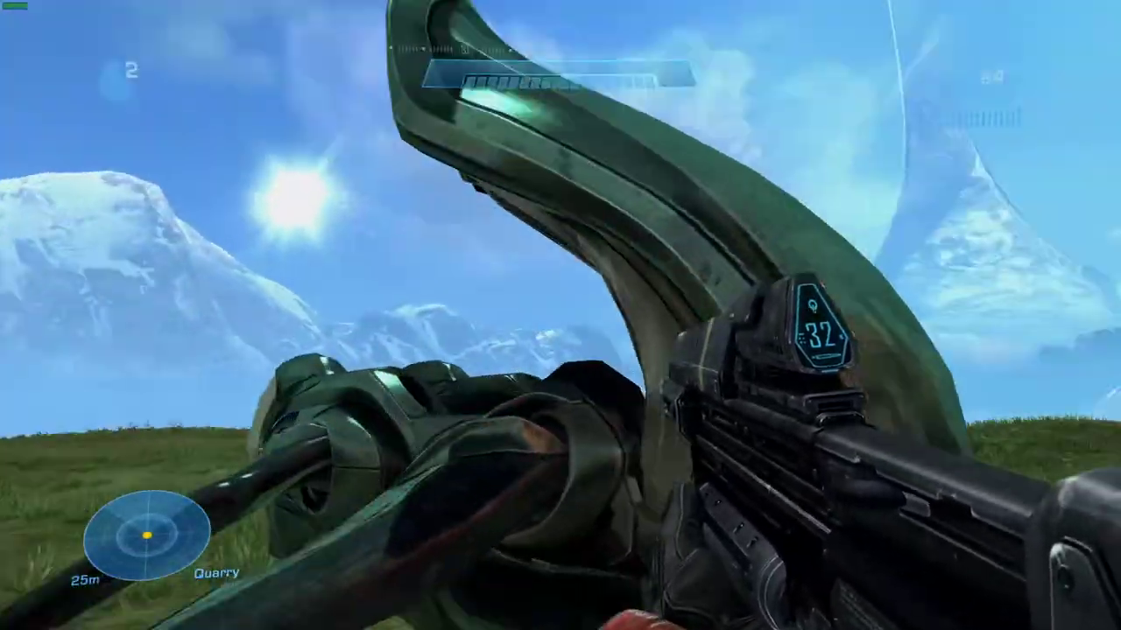
pyautogui.press('s')
pyautogui.press('a')
pyautogui.press('w')
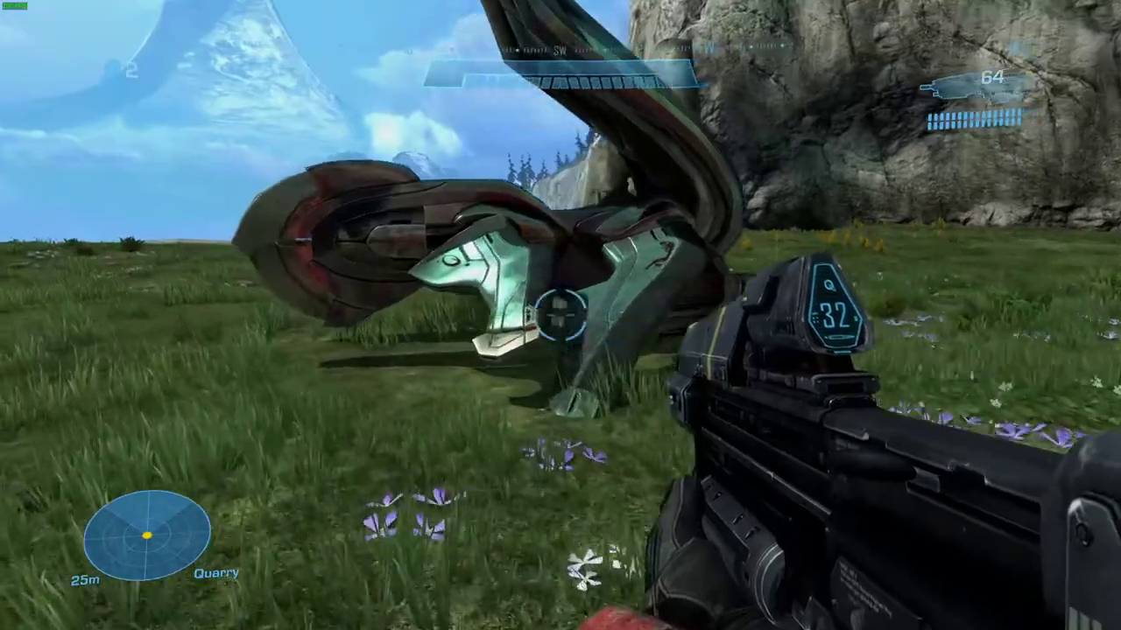
pyautogui.press('w')
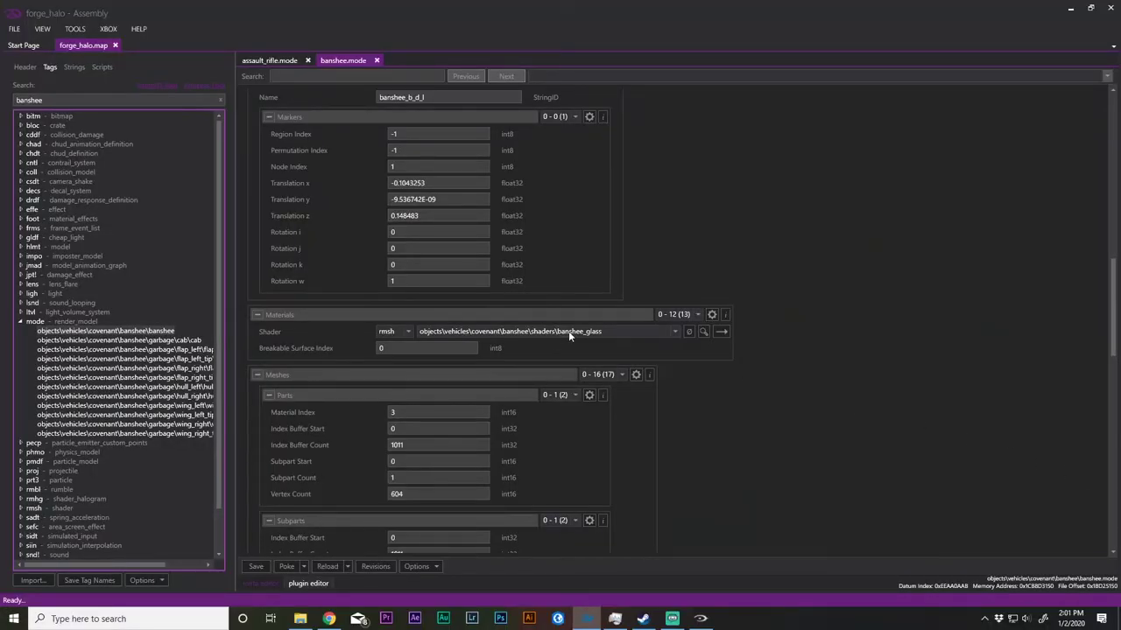
# In Assembly, set the shader of banshee.mode's Materials entry 0 to banshee_metal and poke the change to the game
pyautogui.click(570, 331)
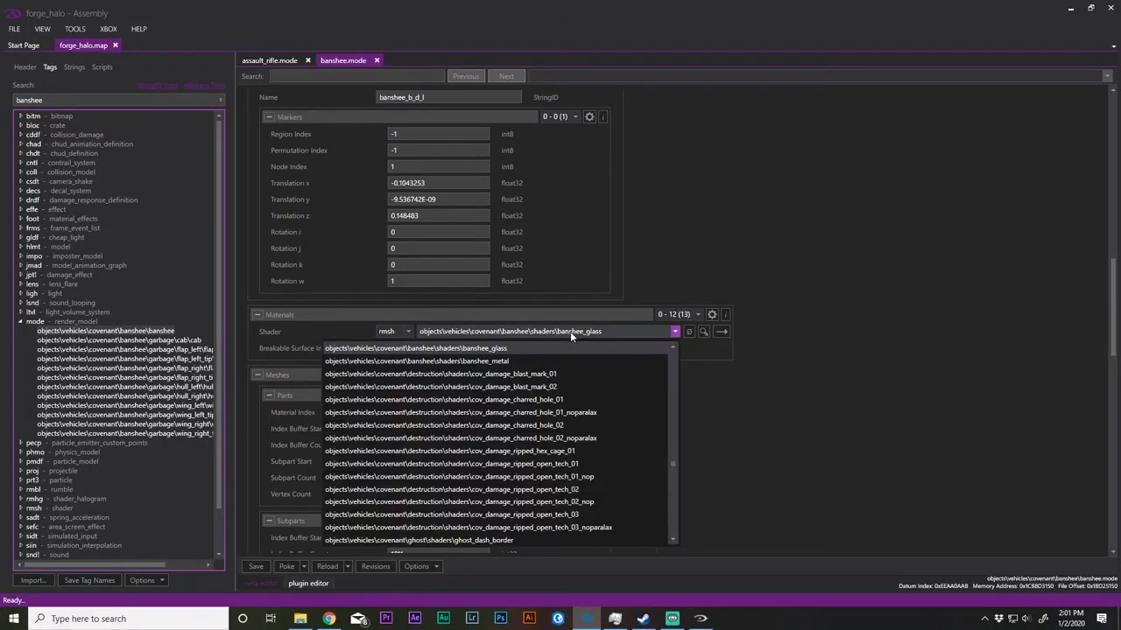
pyautogui.scroll(1, 548, 359)
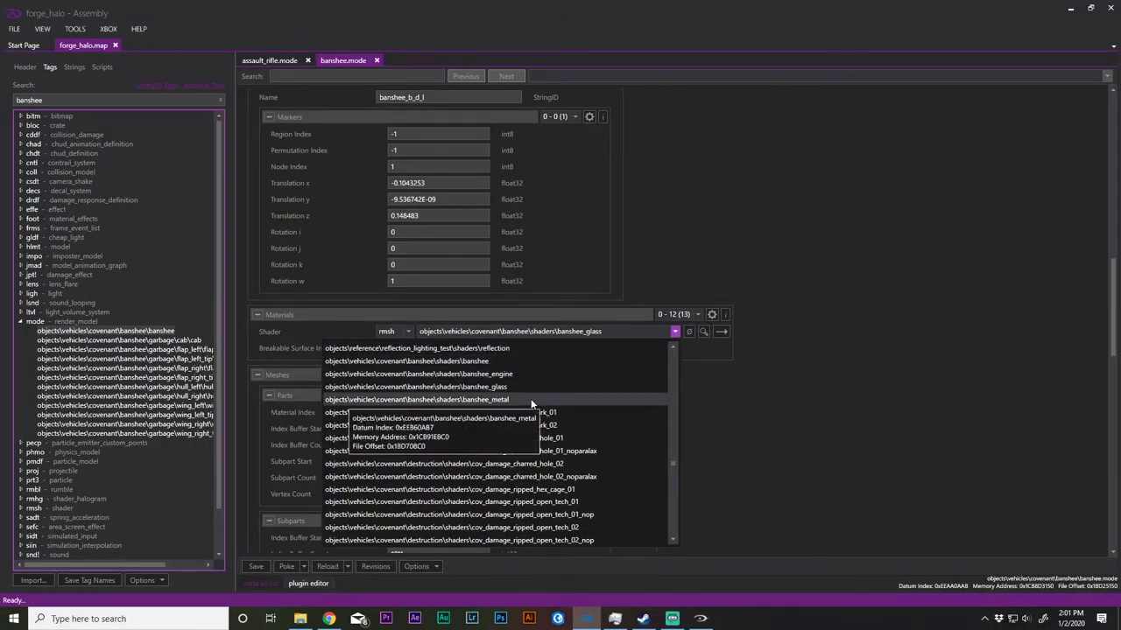
pyautogui.click(530, 399)
pyautogui.click(286, 566)
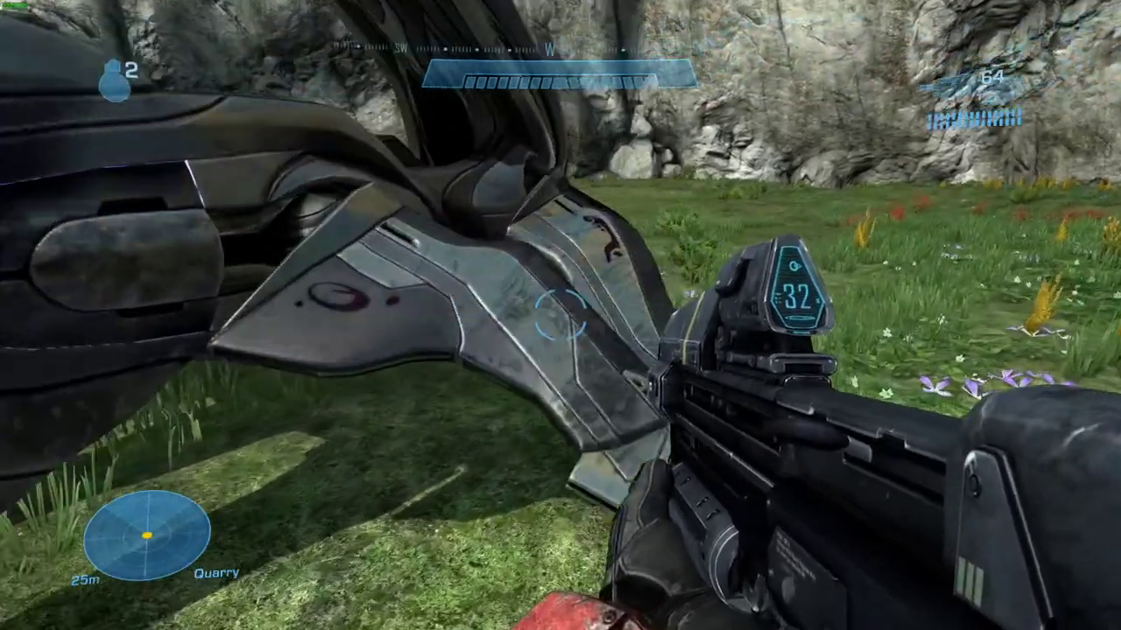
# Walk around the Banshee in the game and inspect its hull, nose and wings with the banshee_metal shader
pyautogui.press('d')
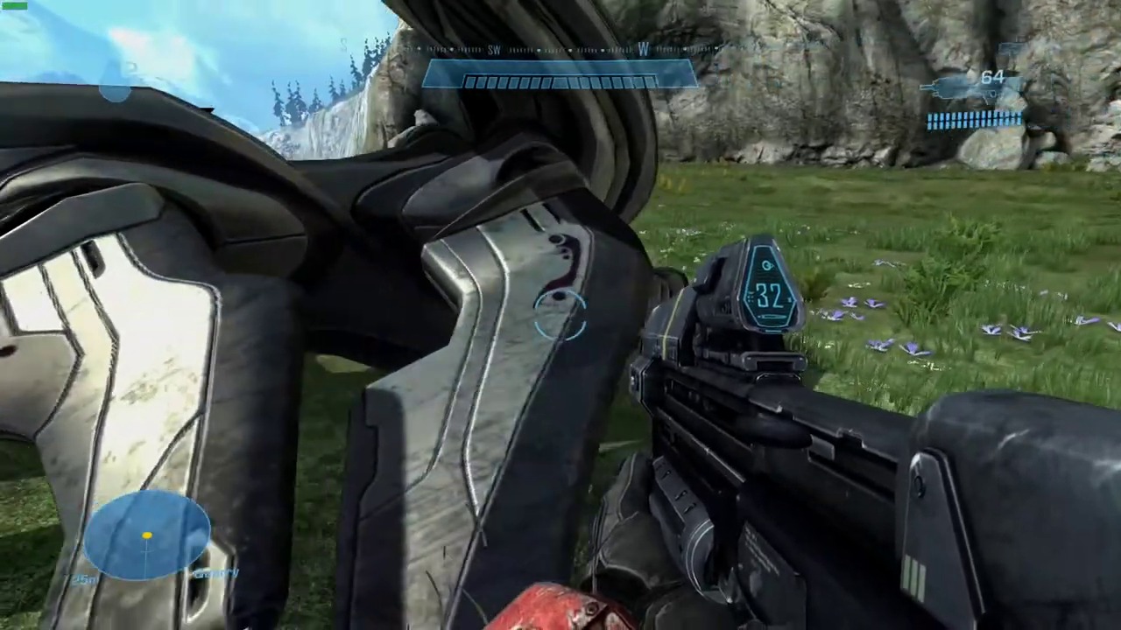
pyautogui.press('d')
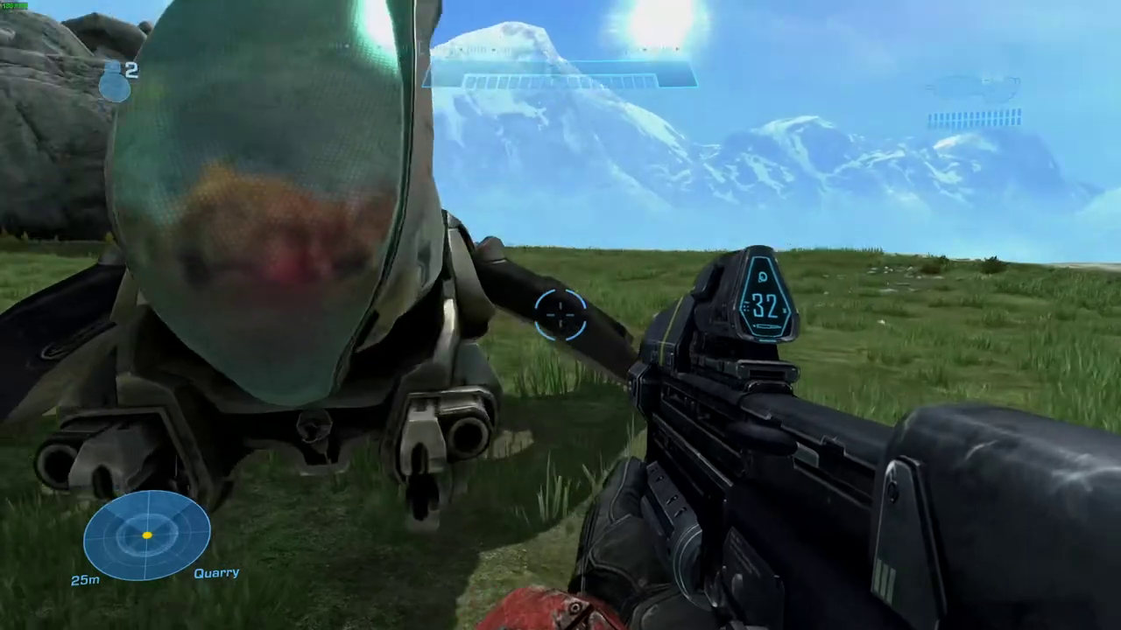
pyautogui.press('d')
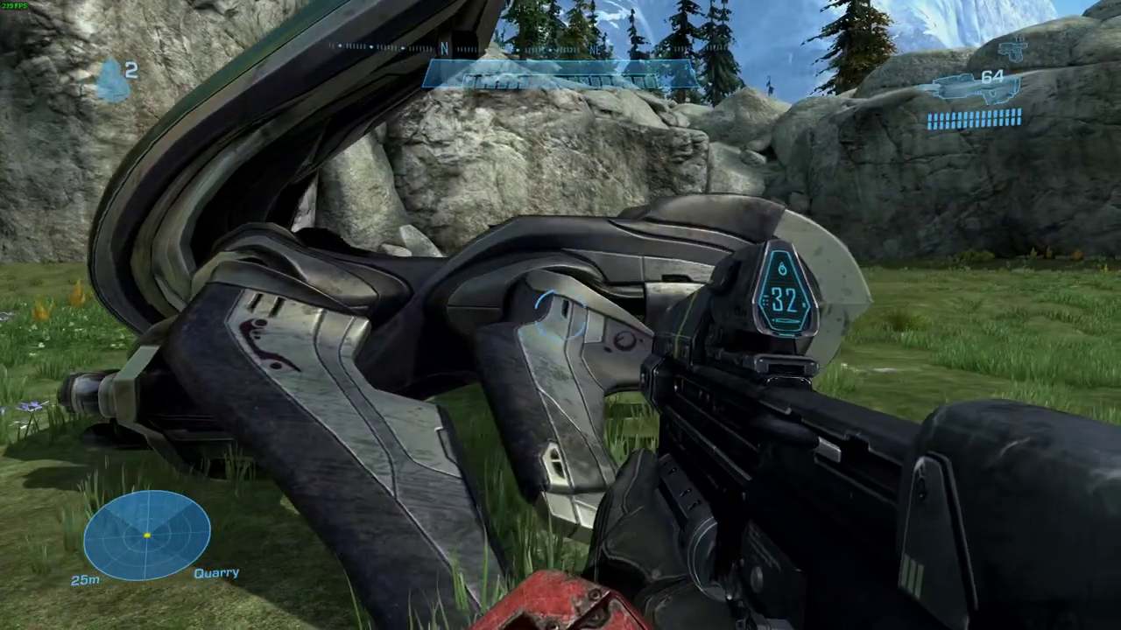
pyautogui.press('s')
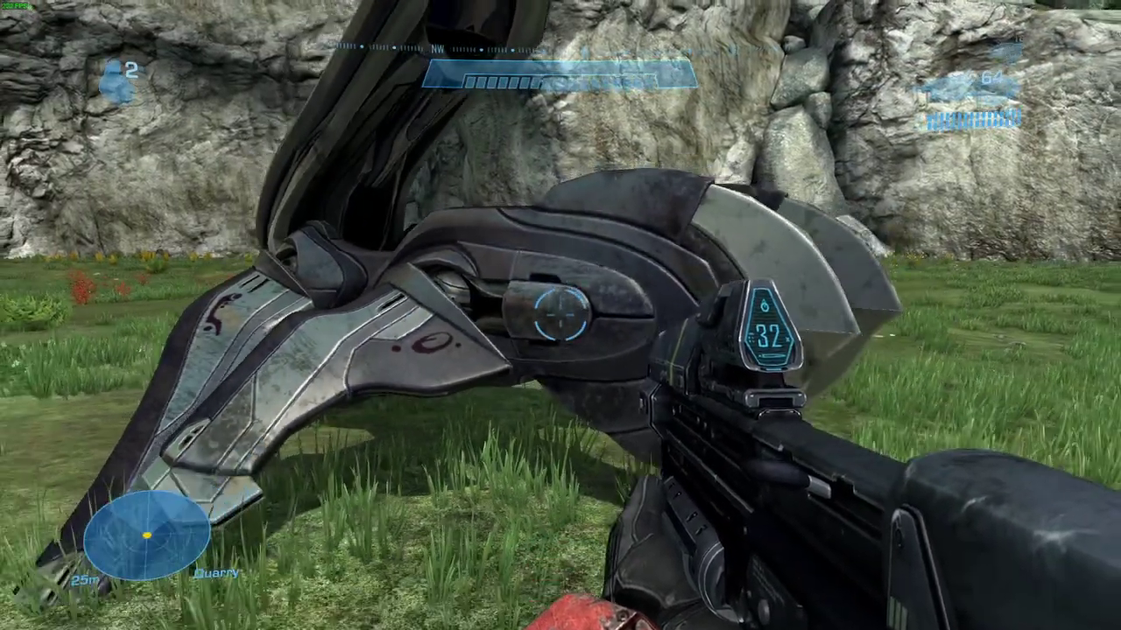
pyautogui.press('a')
pyautogui.press('d')
pyautogui.press('w')
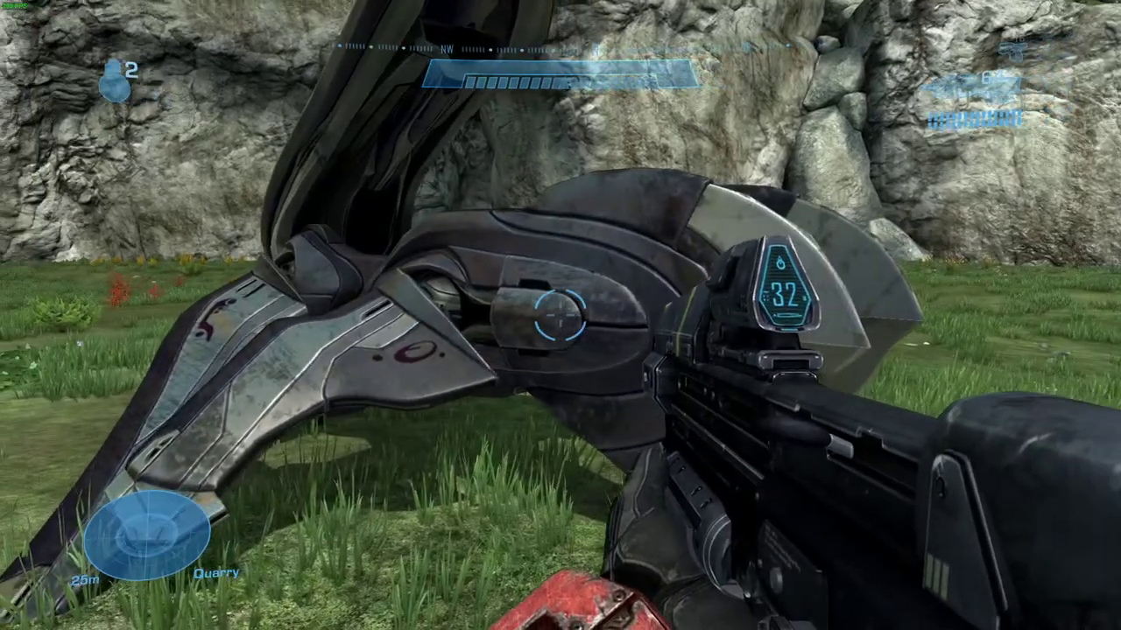
pyautogui.press('s')
pyautogui.press('a')
pyautogui.press('w')
pyautogui.press('s')
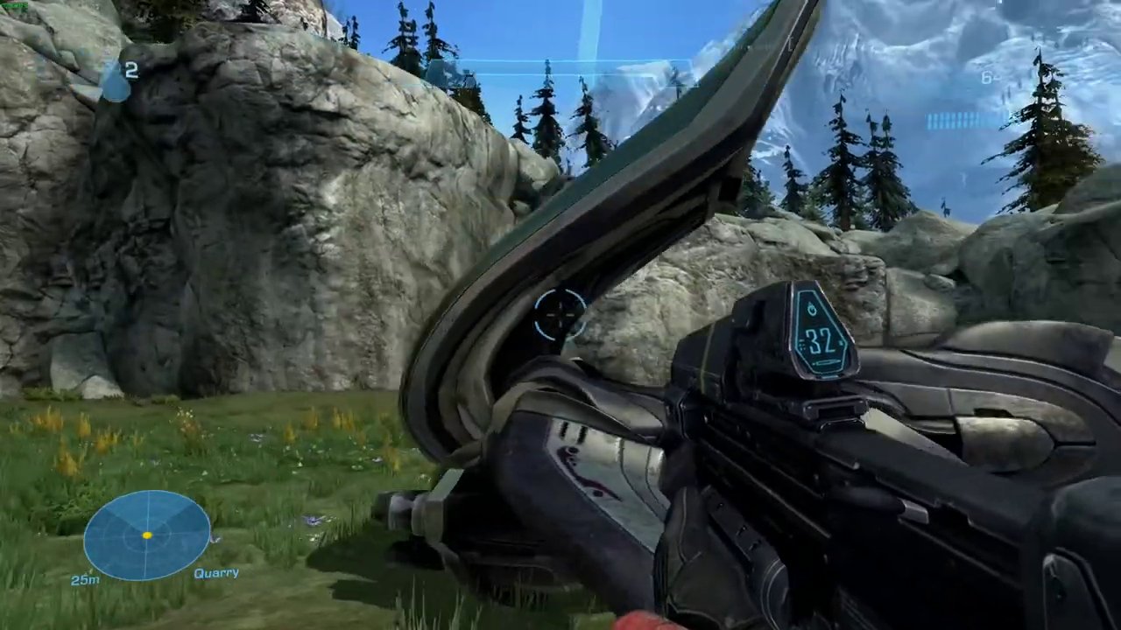
# Return to Assembly, set Materials entry 0 back to the banshee shader, poke it and check the Banshee in the game
pyautogui.hotkey('alt', 'Tab')
pyautogui.click(568, 332)
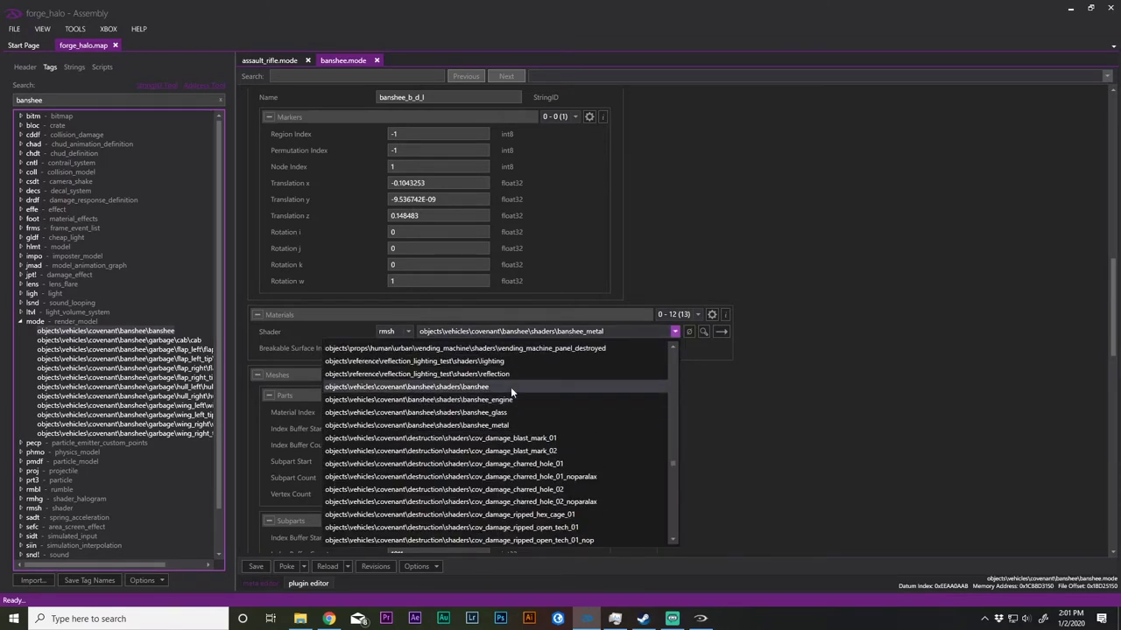
pyautogui.click(511, 387)
pyautogui.hotkey('alt', 'Tab')
pyautogui.press('w')
# In Assembly, change the Materials entry 0 shader to banshee_glass, replace it with banshee_engine, poke it and switch to the game
pyautogui.hotkey('alt', 'Tab')
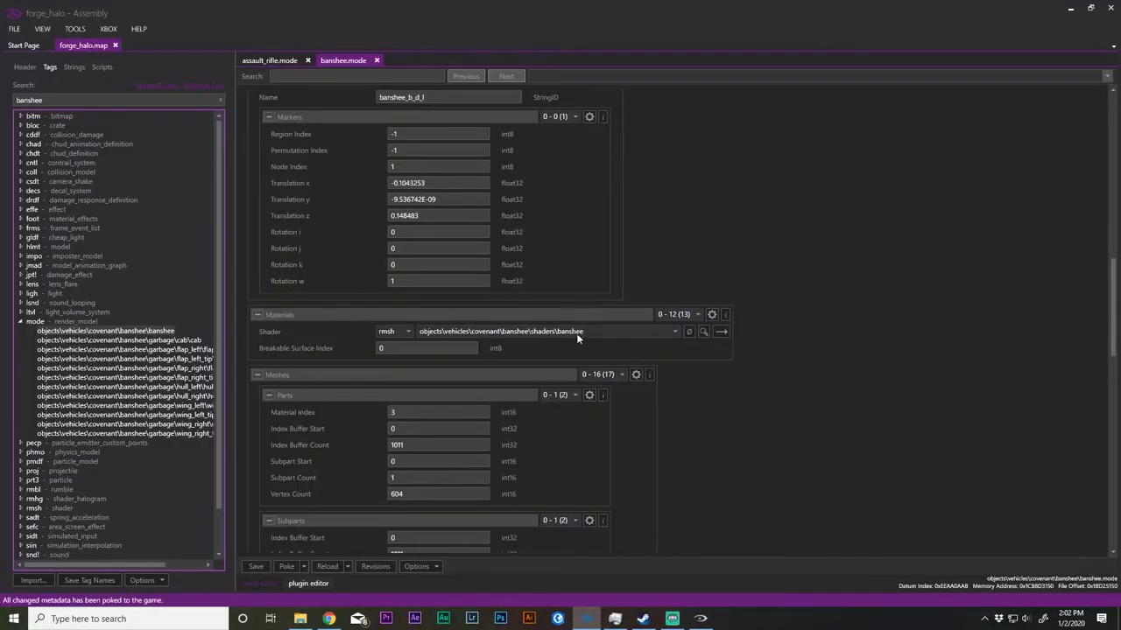
pyautogui.click(665, 331)
pyautogui.click(547, 374)
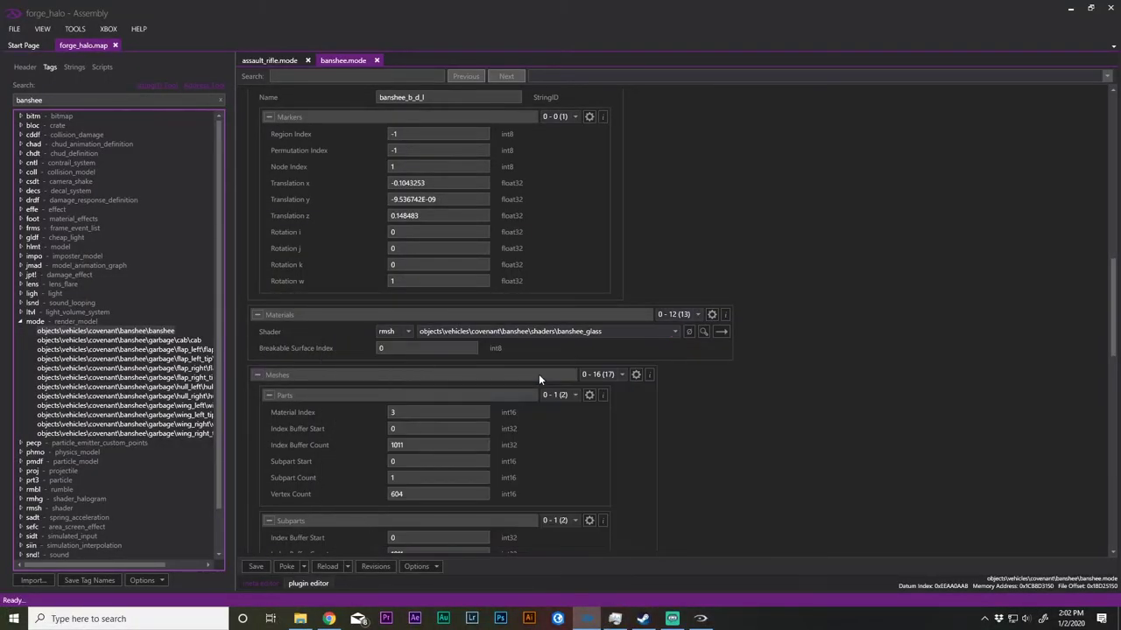
pyautogui.click(569, 332)
pyautogui.scroll(1, 534, 359)
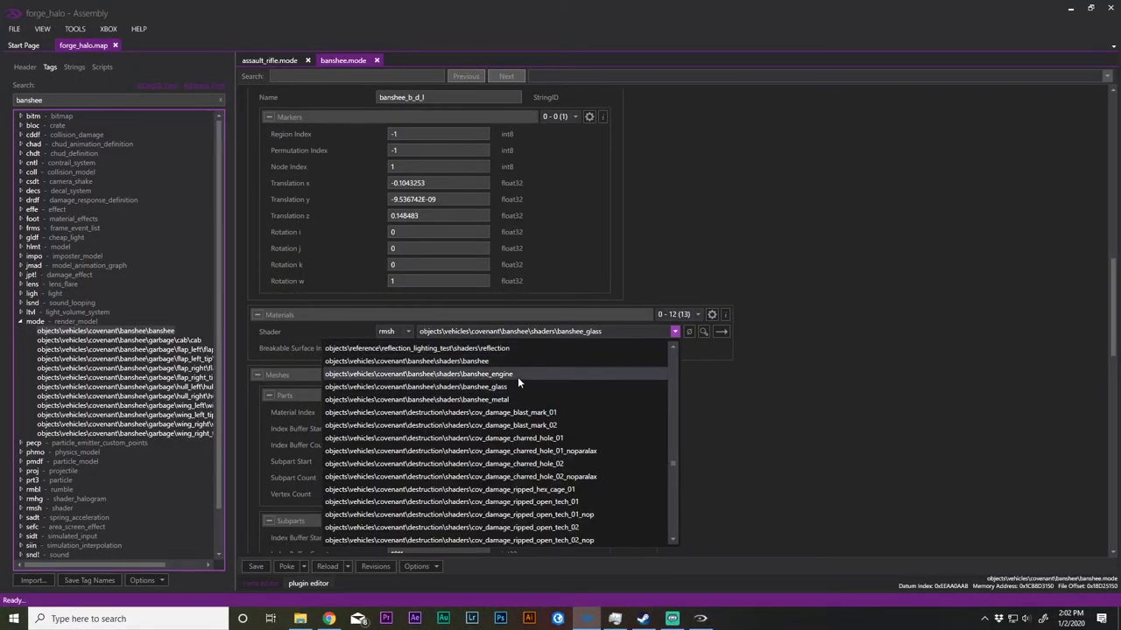
pyautogui.click(518, 377)
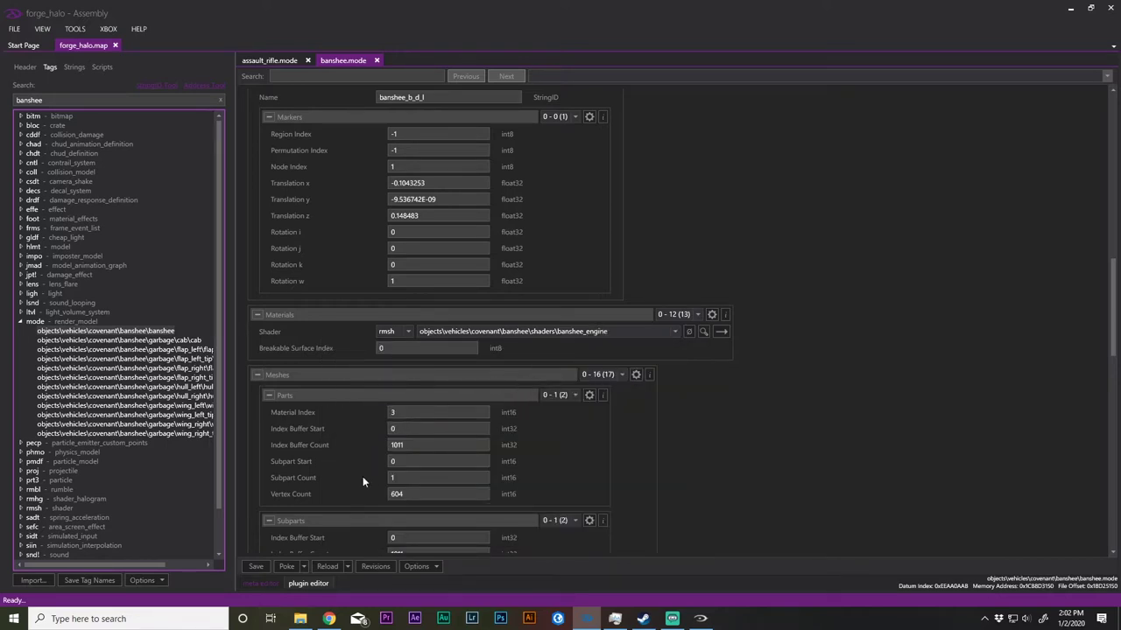
pyautogui.click(280, 570)
pyautogui.click(701, 619)
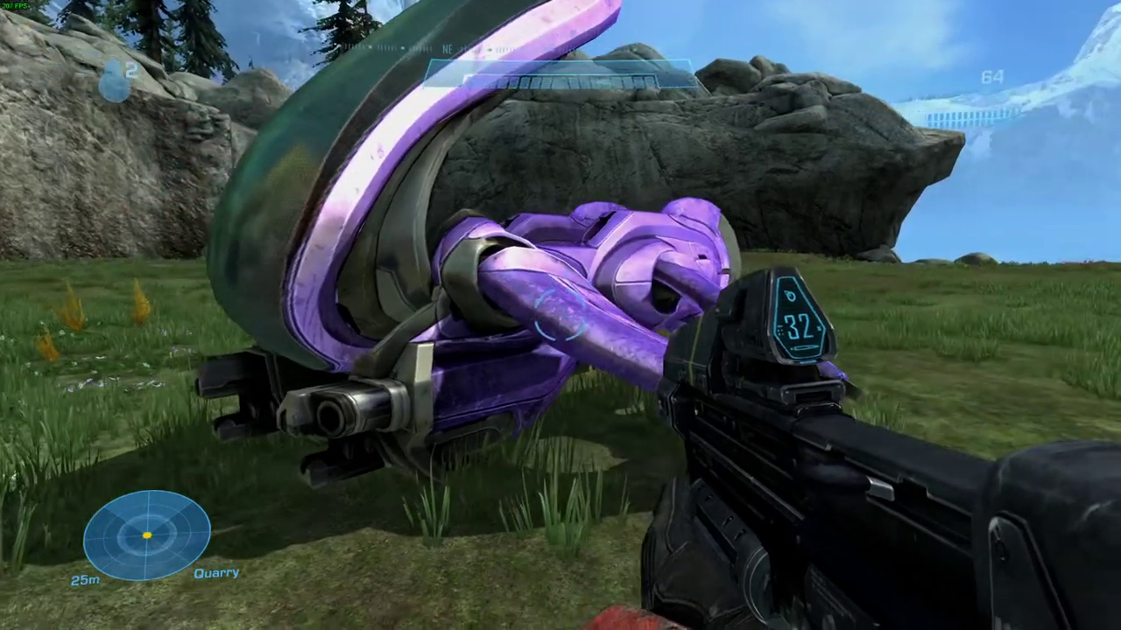
# Back in Assembly, set the Materials entry 0 shader to banshee_metal again, poke it and view the Banshee in the game
pyautogui.hotkey('alt', 'Tab')
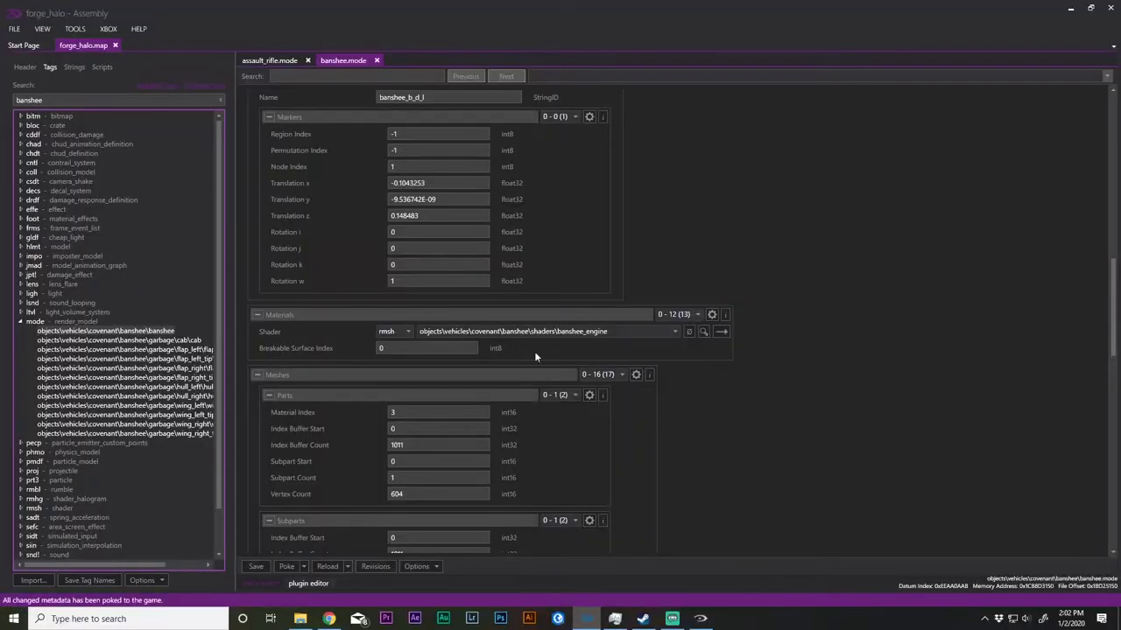
pyautogui.click(583, 330)
pyautogui.click(540, 371)
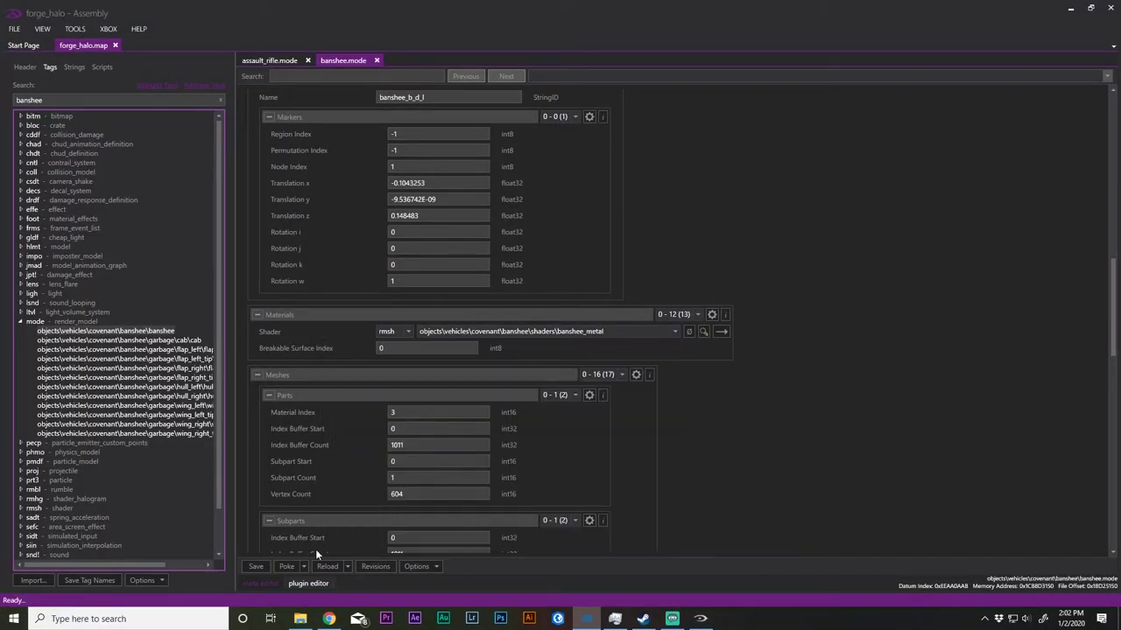
pyautogui.click(289, 566)
pyautogui.click(671, 619)
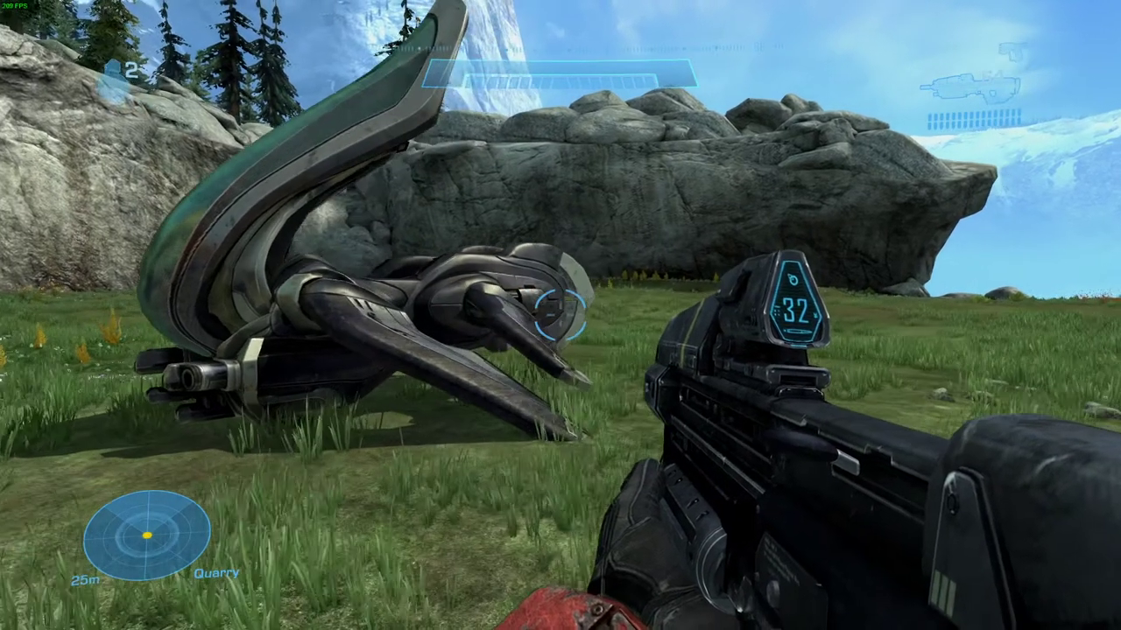
# In Assembly, assign the ghost_metal shader to Materials entry 0 of banshee.mode, poke it and inspect the Banshee in the game
pyautogui.hotkey('alt', 'Tab')
pyautogui.click(506, 332)
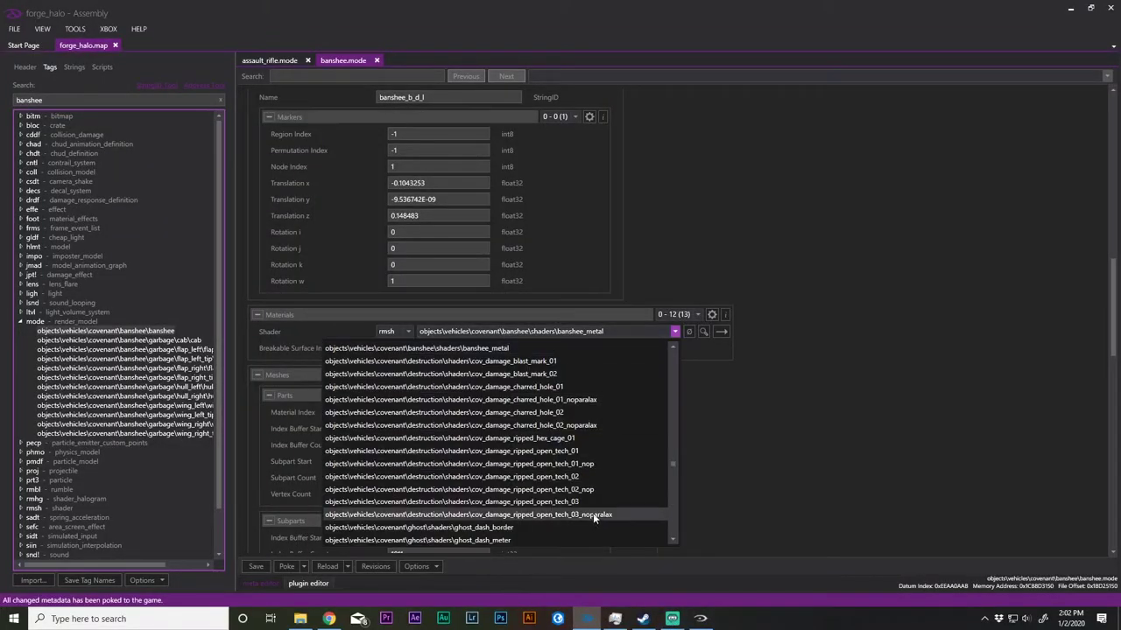
pyautogui.scroll(-2, 521, 514)
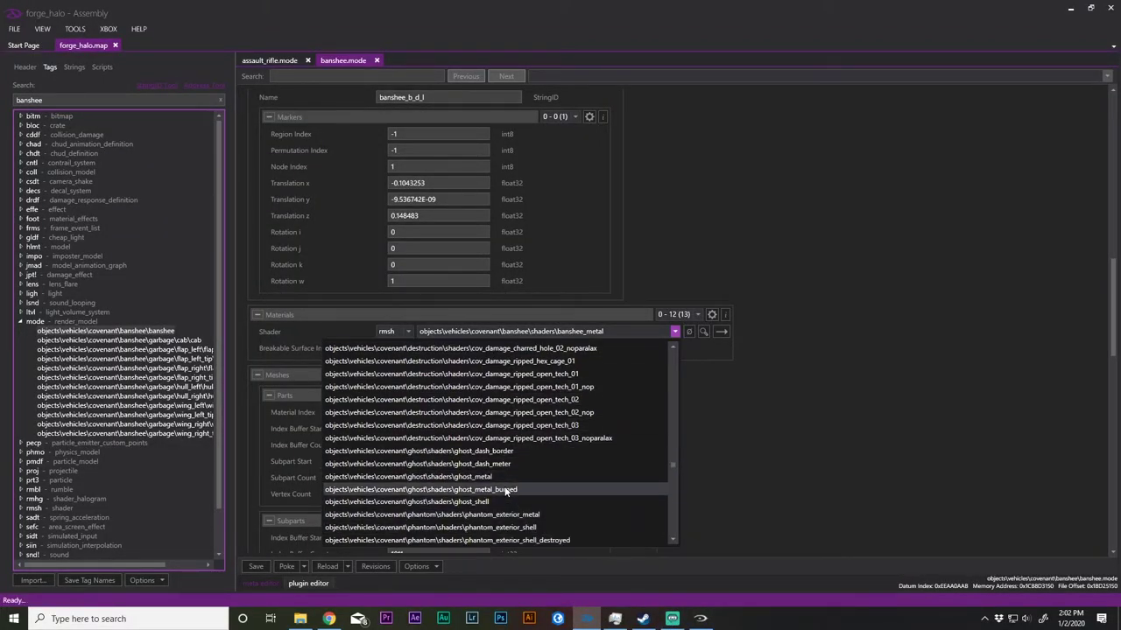
pyautogui.click(502, 477)
pyautogui.click(284, 565)
pyautogui.click(701, 619)
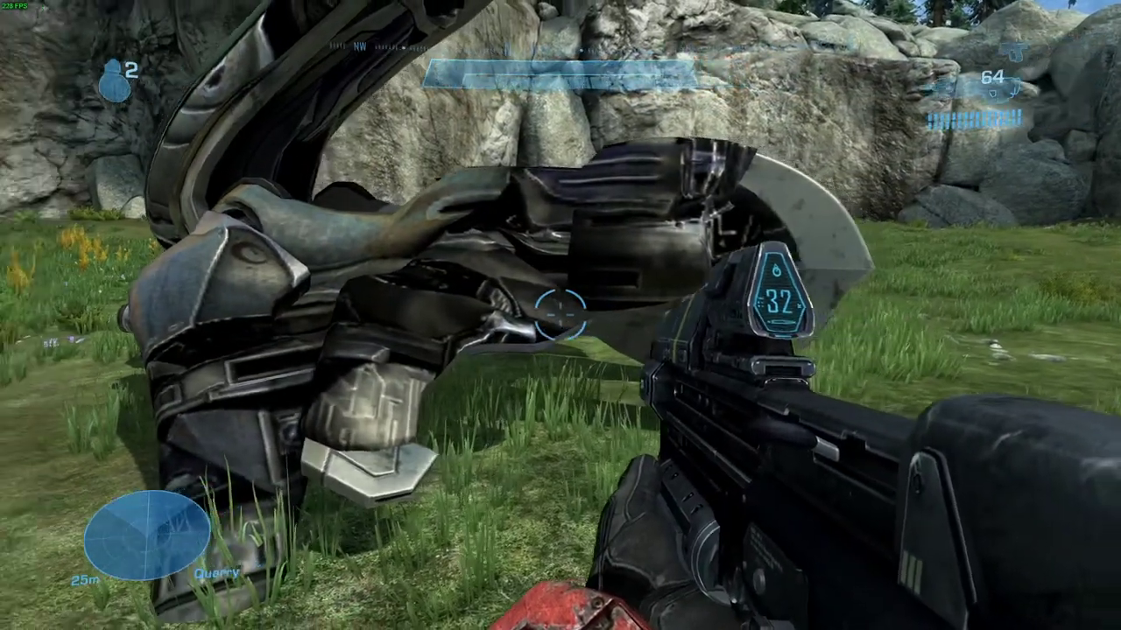
# Return to Assembly, set the Materials entry 0 shader to revenant_glass and poke the change to the game
pyautogui.hotkey('alt', 'Tab')
pyautogui.click(630, 332)
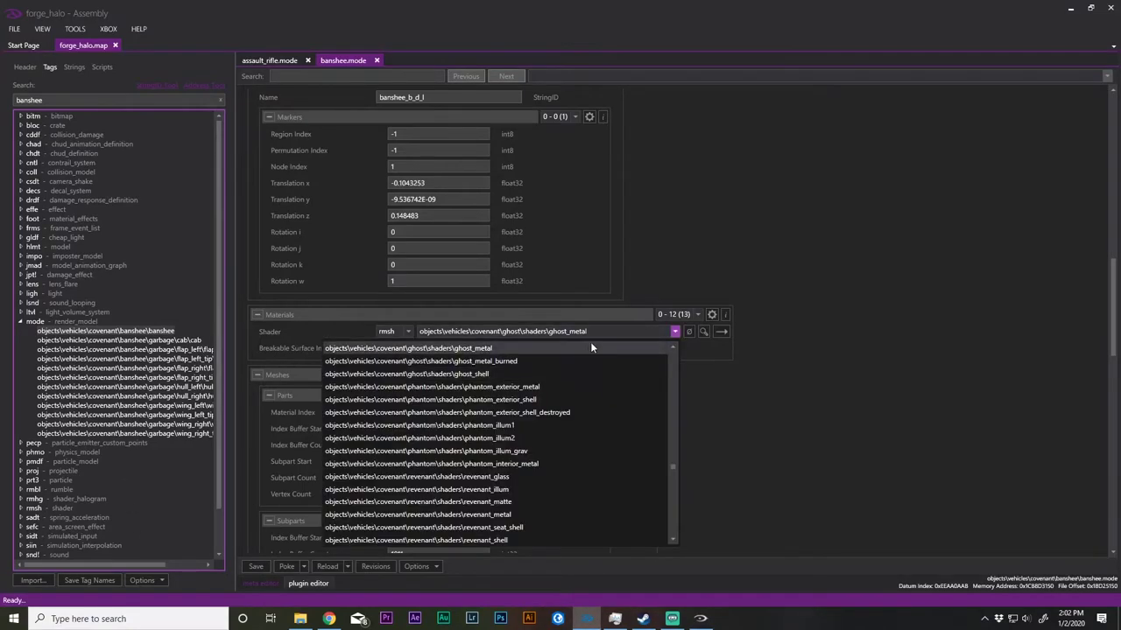
pyautogui.click(517, 477)
pyautogui.click(287, 566)
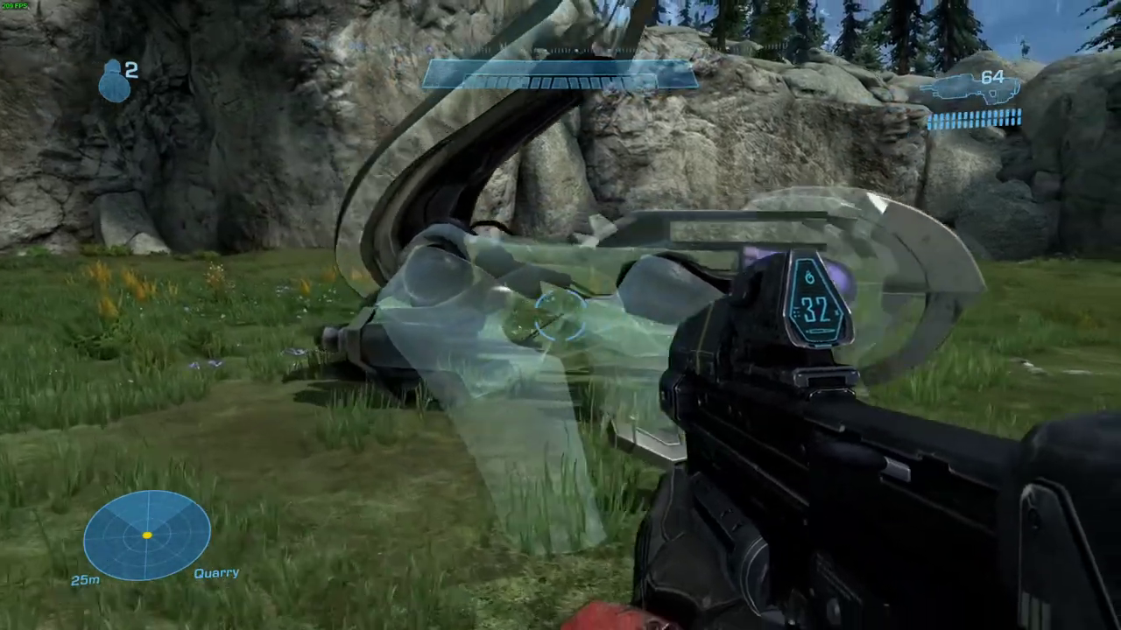
# Move around and up close to the Banshee in the game to examine its hull with the revenant_glass shader
pyautogui.press('w')
pyautogui.press('s')
pyautogui.press('a')
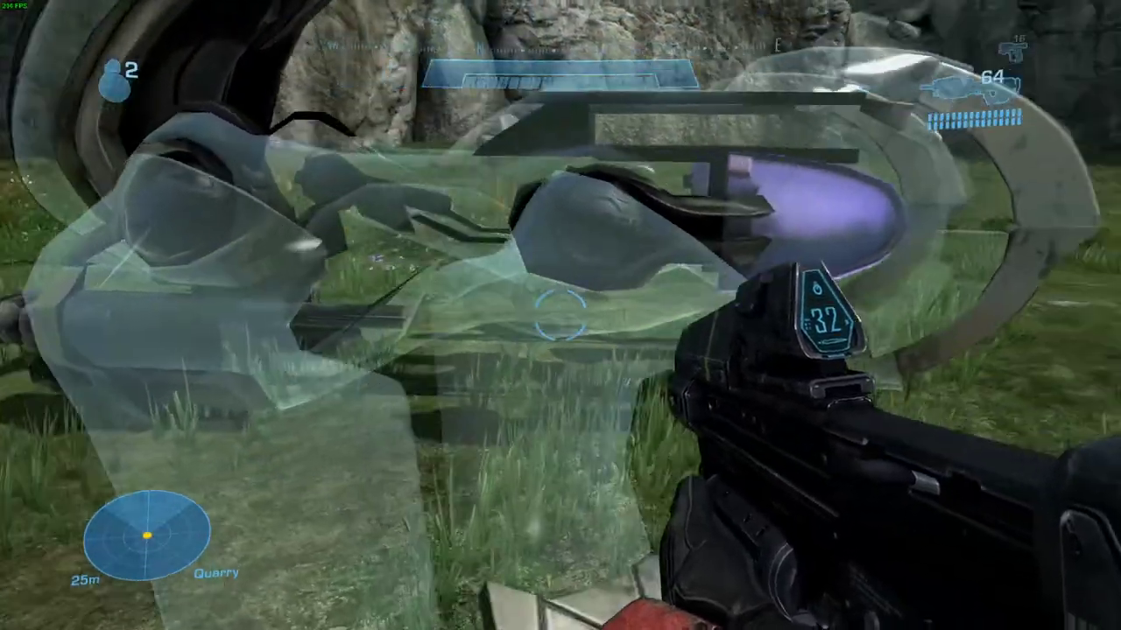
pyautogui.press('s')
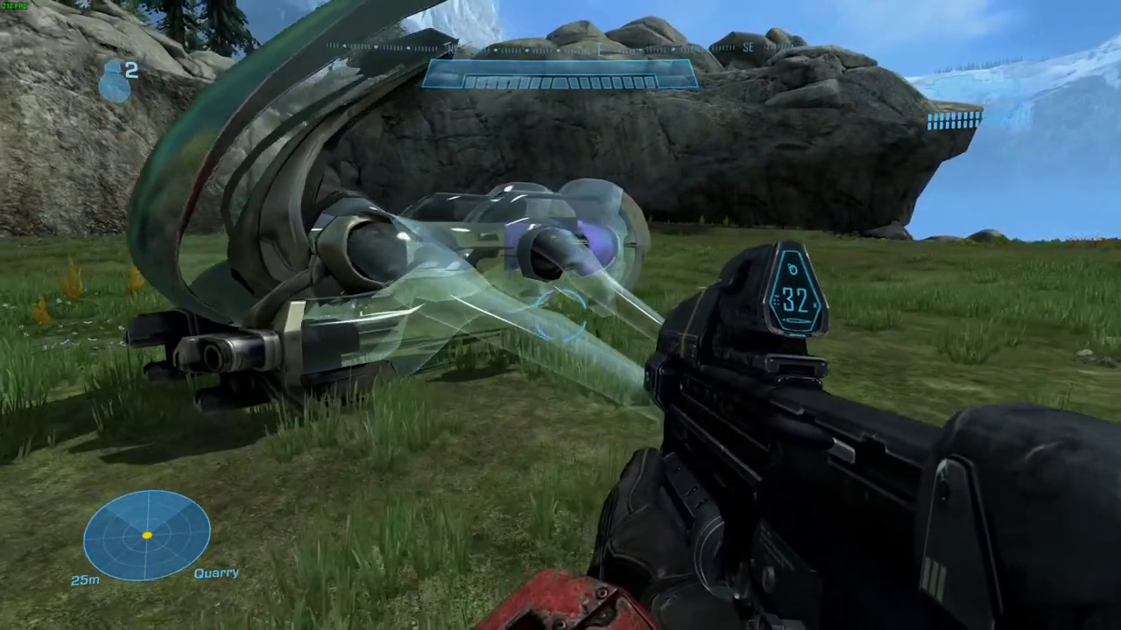
pyautogui.press('w')
pyautogui.press('w')
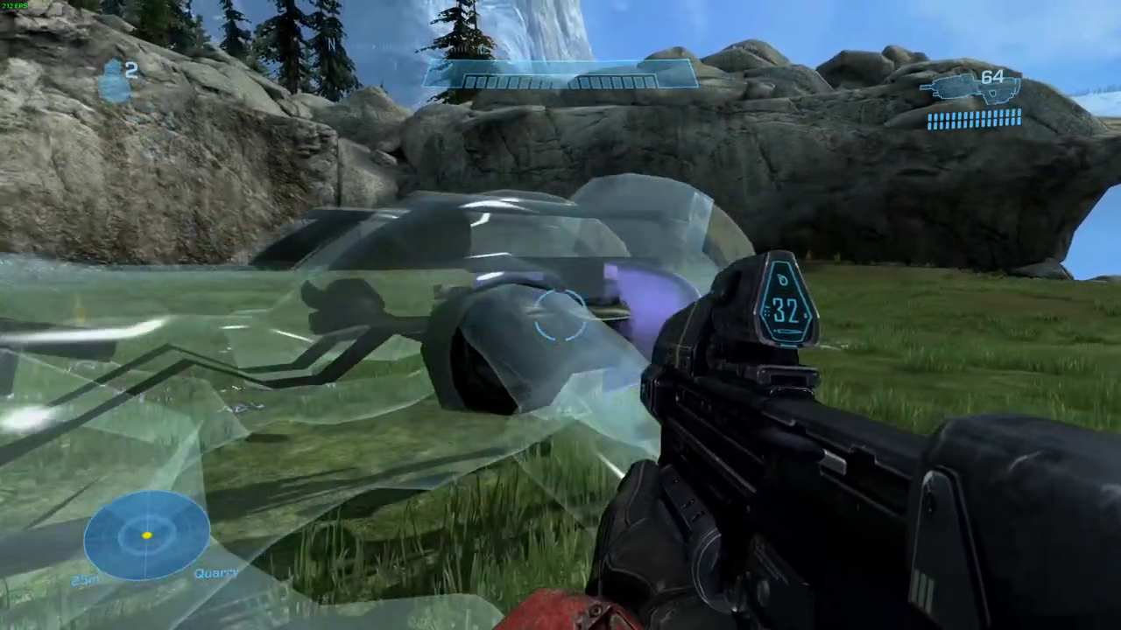
pyautogui.press('s')
pyautogui.press('s')
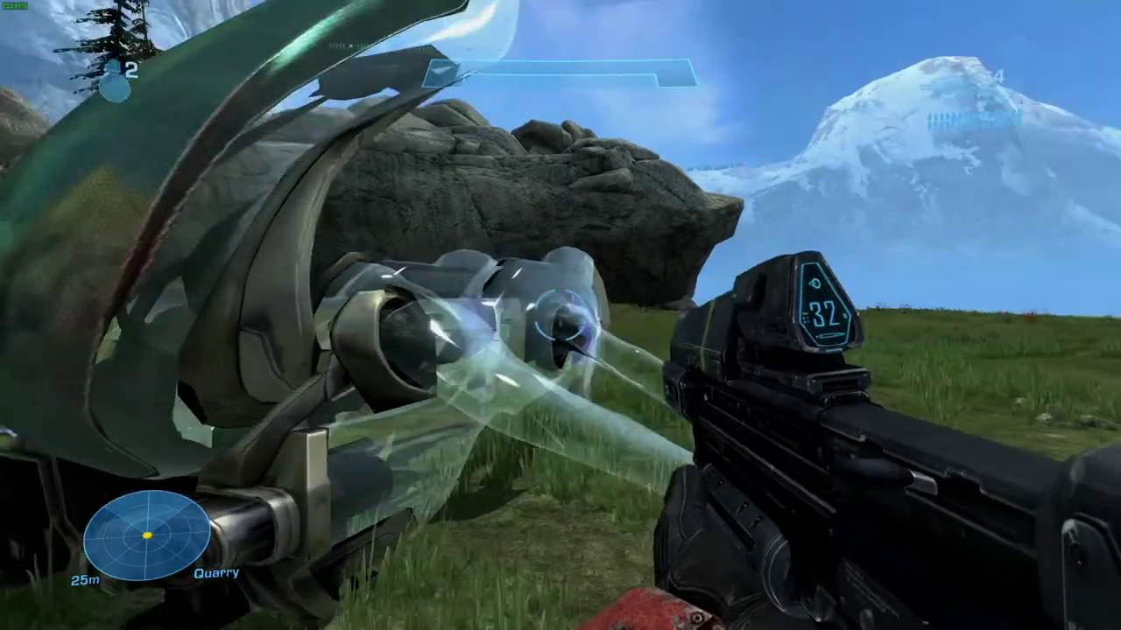
pyautogui.press('a')
pyautogui.press('d')
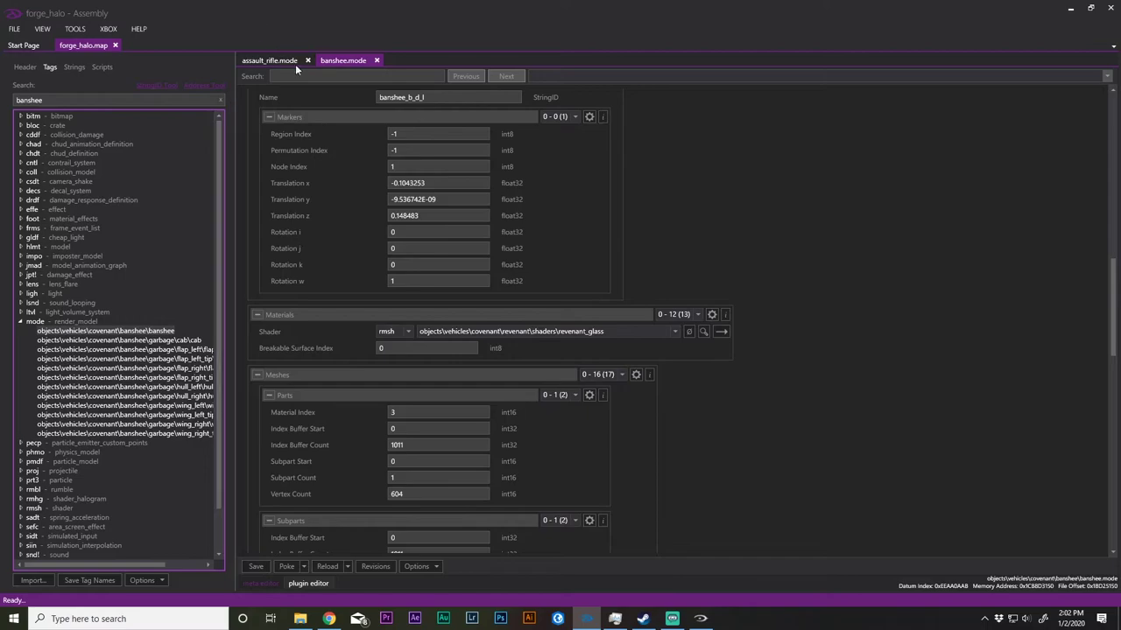
# Replace the revenant_glass shader on the Banshee's Materials entry 12 with another Covenant shader and poke the change
pyautogui.click(561, 332)
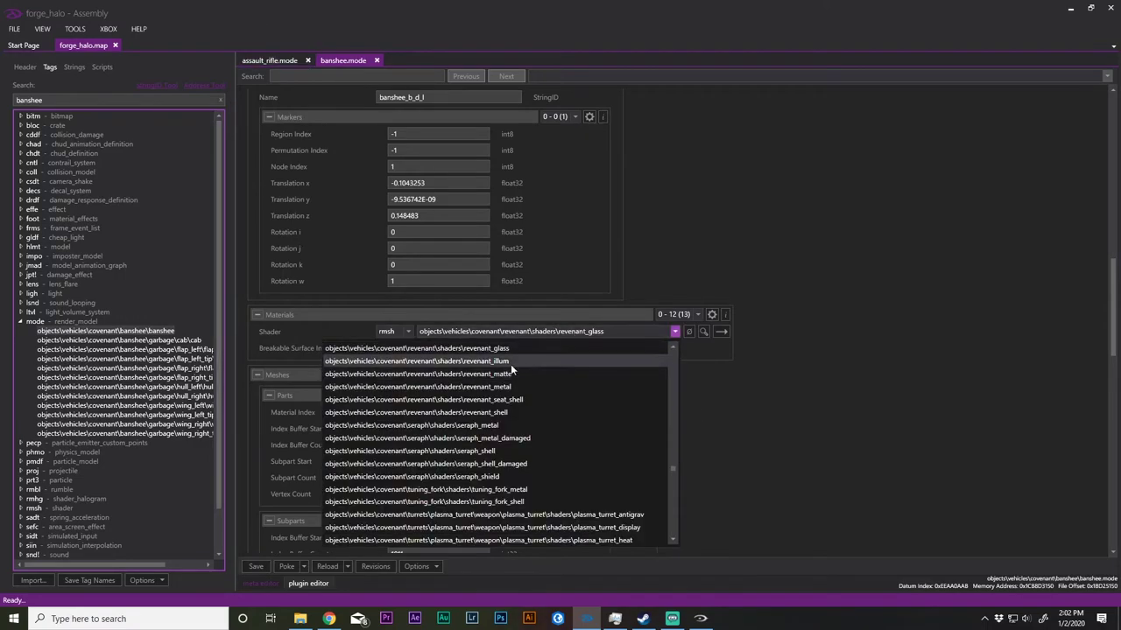
pyautogui.scroll(2, 587, 394)
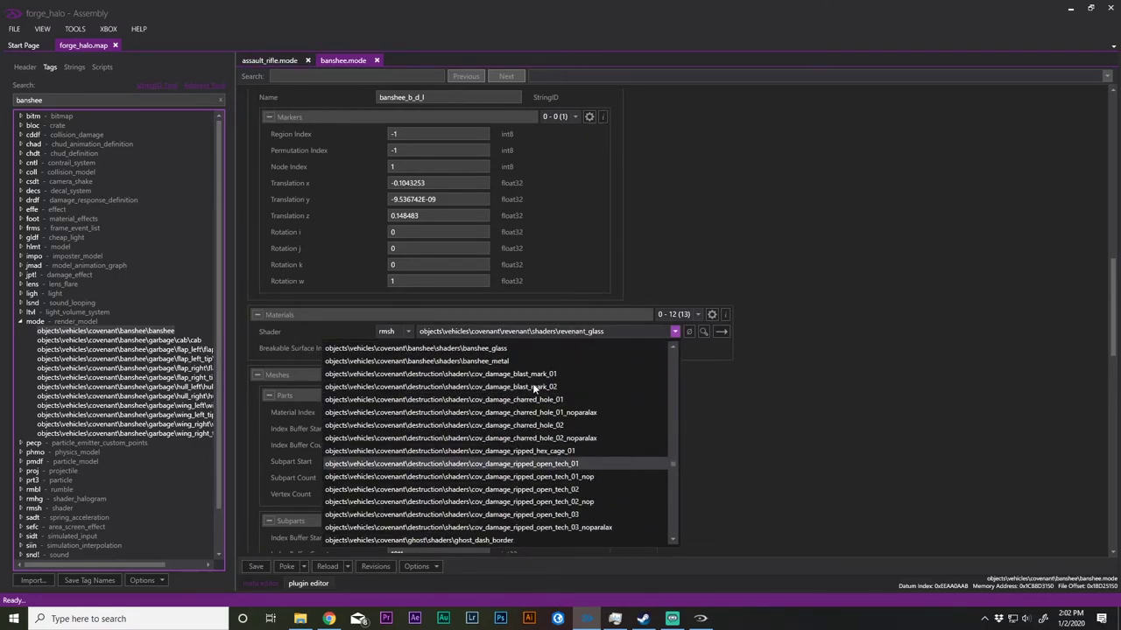
pyautogui.click(349, 469)
pyautogui.click(289, 566)
# Switch to assault_rifle.mode and look through Materials entries 3, 5, 7, 8 and 9 to check their shaders
pyautogui.click(273, 61)
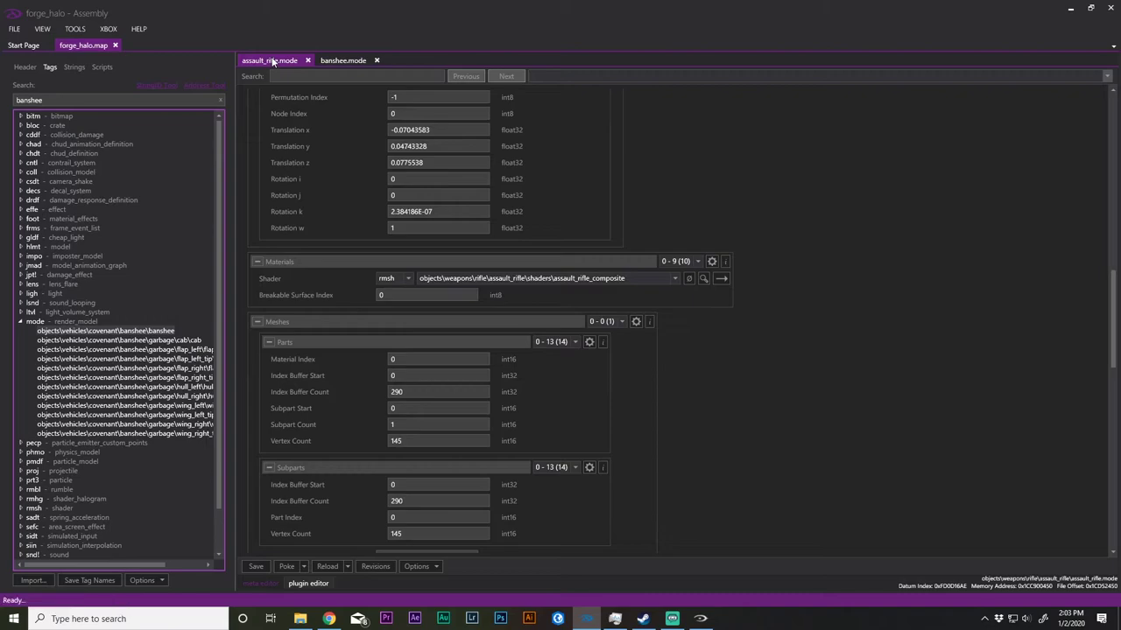
pyautogui.click(698, 261)
pyautogui.click(685, 315)
pyautogui.click(683, 261)
pyautogui.click(675, 342)
pyautogui.click(679, 265)
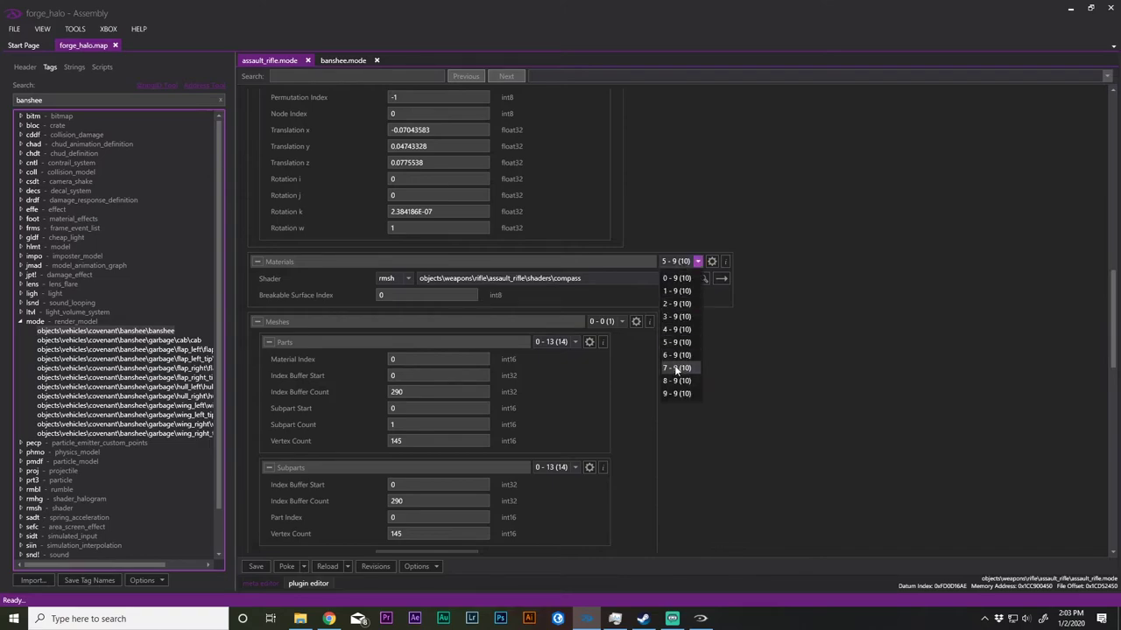
pyautogui.click(681, 368)
pyautogui.click(689, 263)
pyautogui.click(678, 380)
pyautogui.click(680, 265)
pyautogui.click(676, 394)
# Set the assault rifle's Materials entry 1 shader to concussion_rifle_inside, poke it and view the rifle in the game
pyautogui.click(681, 262)
pyautogui.click(677, 291)
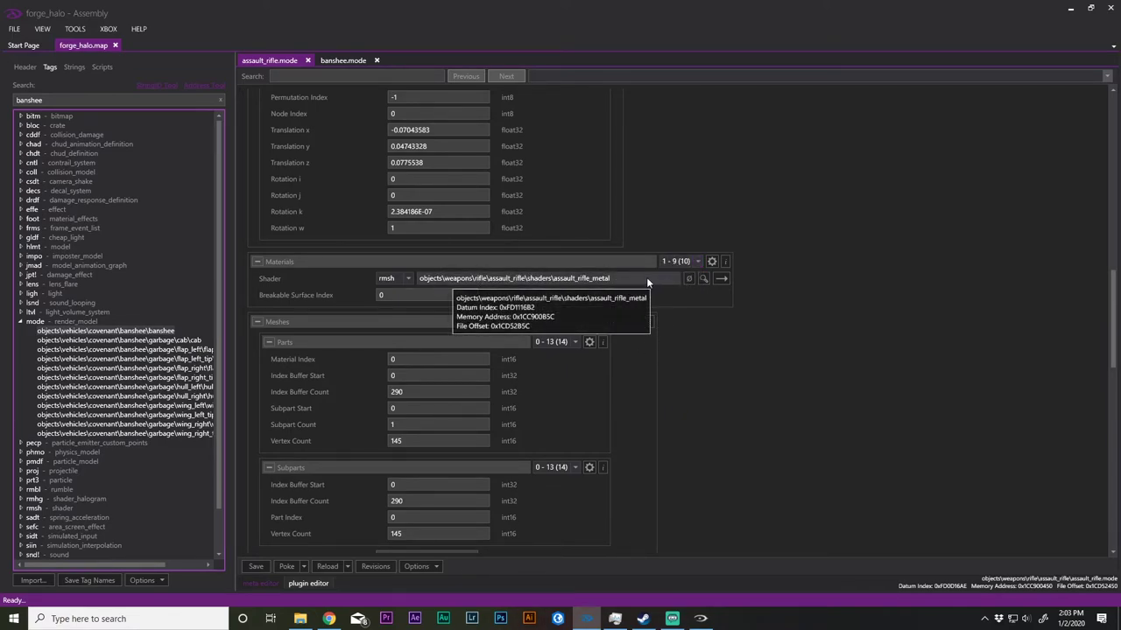
pyautogui.click(653, 277)
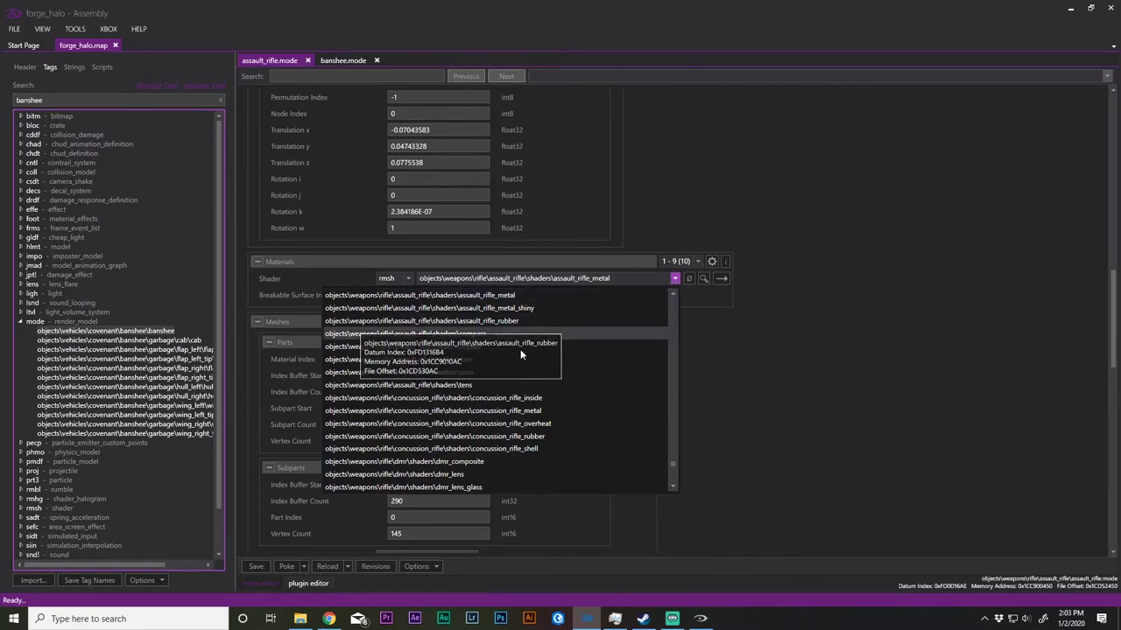
pyautogui.click(568, 398)
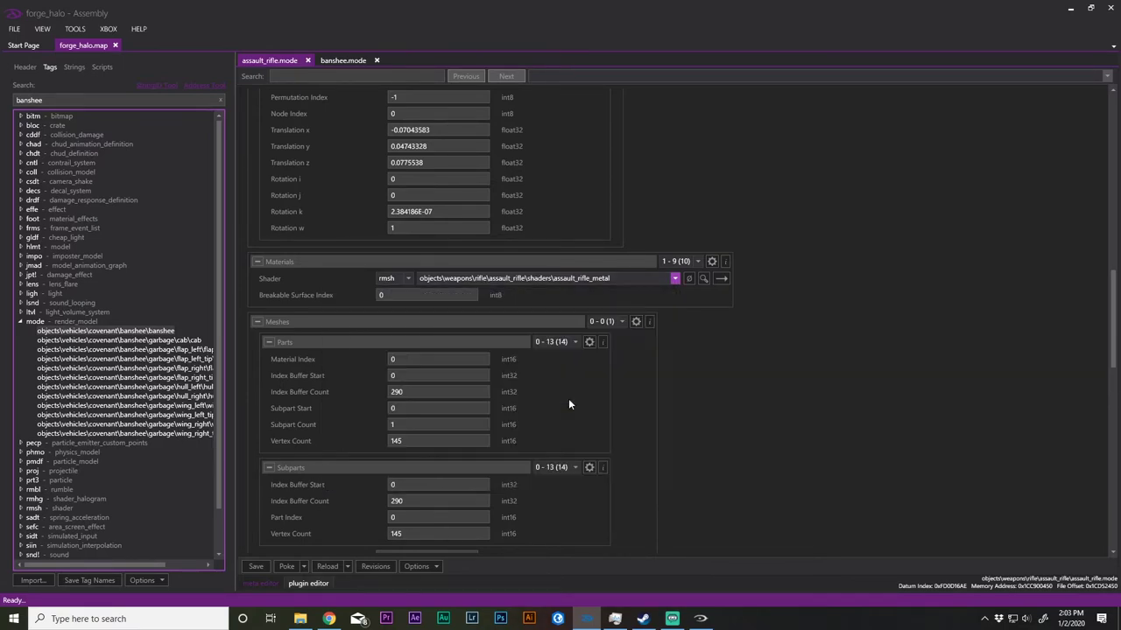
pyautogui.click(287, 566)
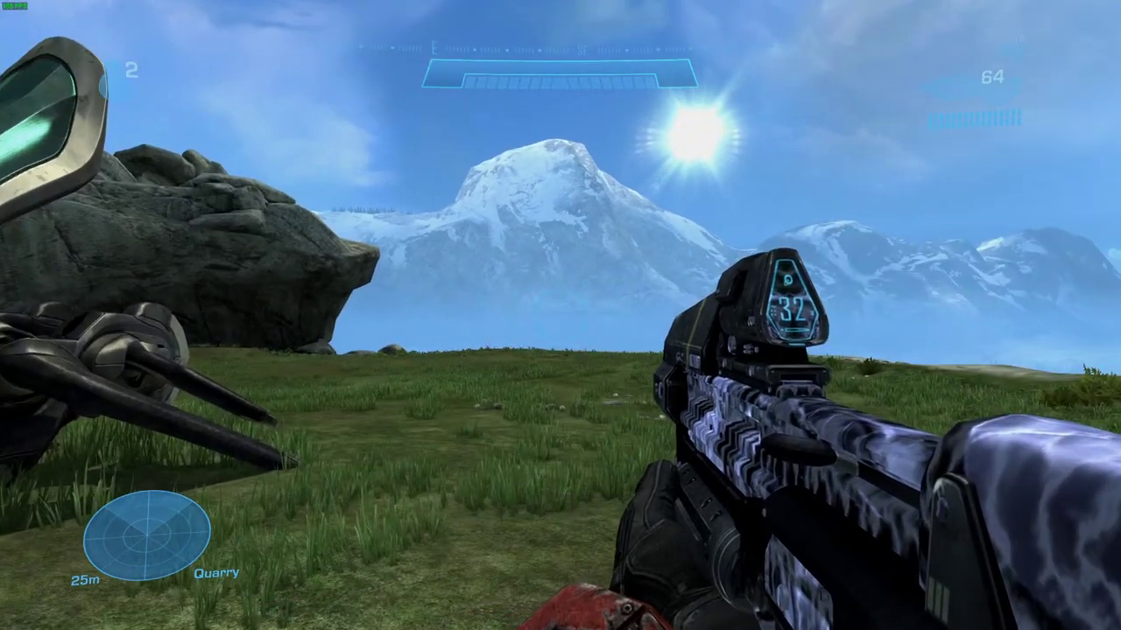
pyautogui.press('w')
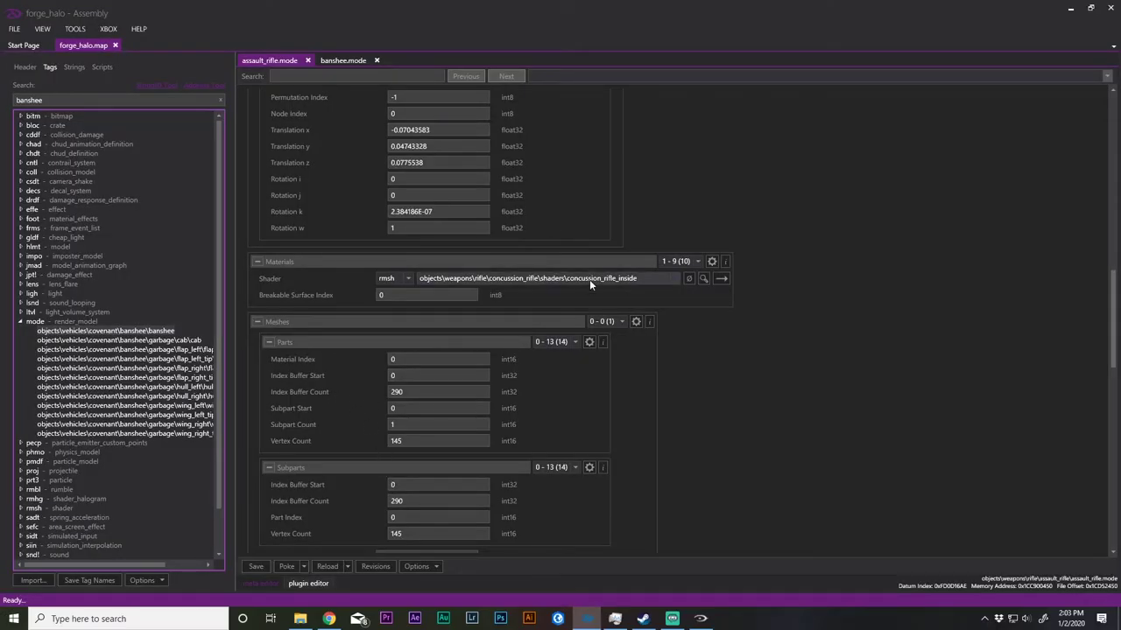
# Change the assault rifle's Materials entry 1 shader to needle_rifle_metal, poke it and view the rifle in the game
pyautogui.click(589, 278)
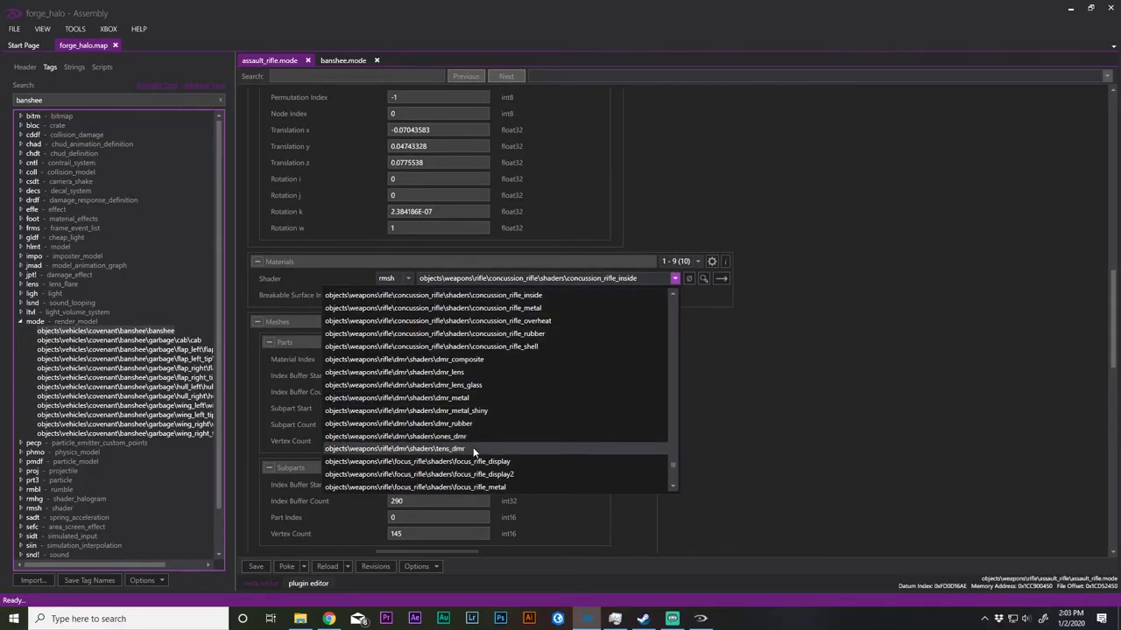
pyautogui.scroll(-6, 531, 447)
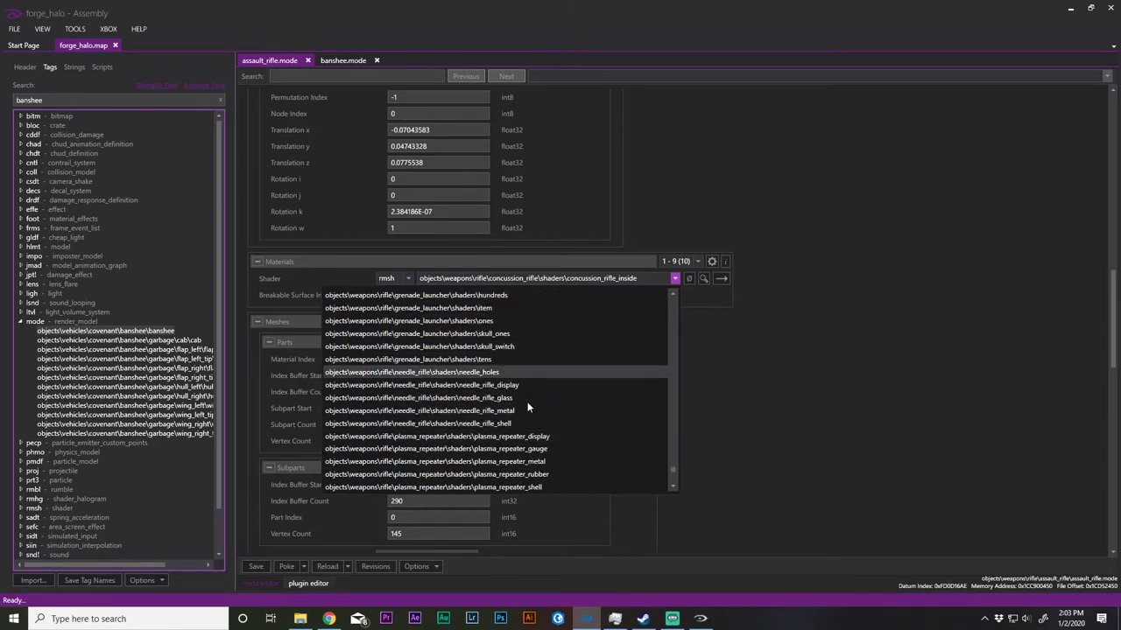
pyautogui.click(536, 385)
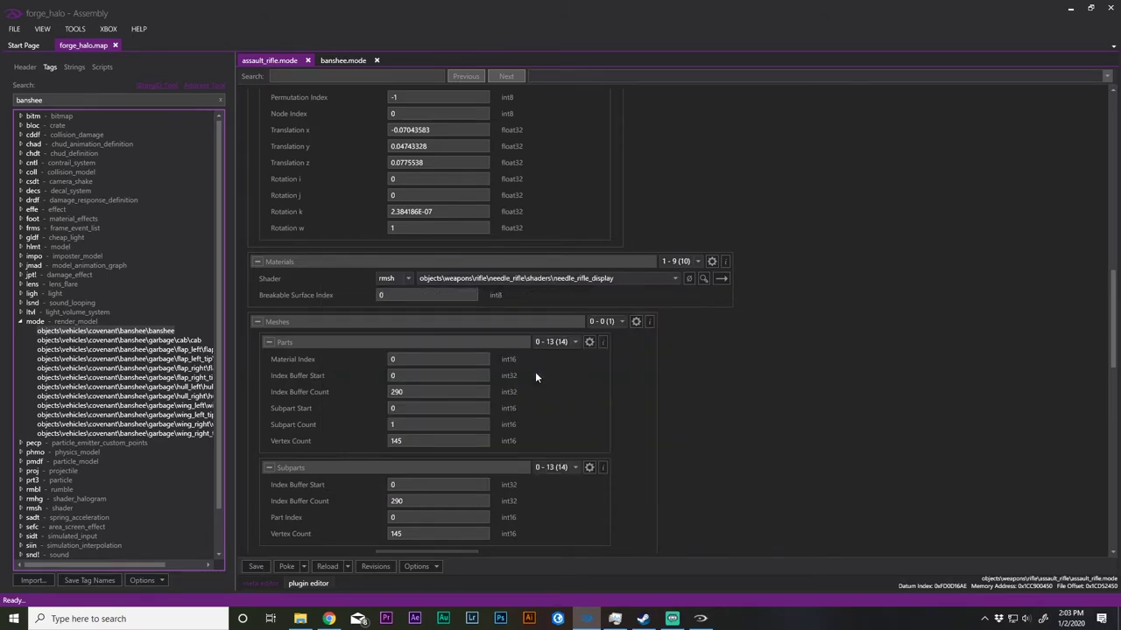
pyautogui.click(545, 278)
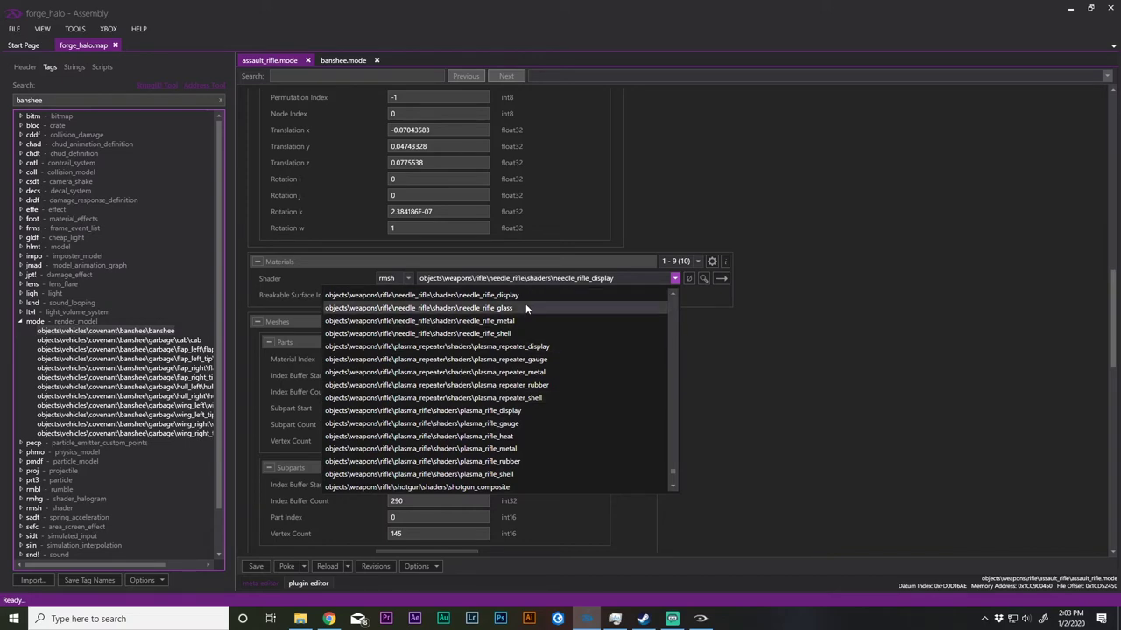
pyautogui.click(502, 321)
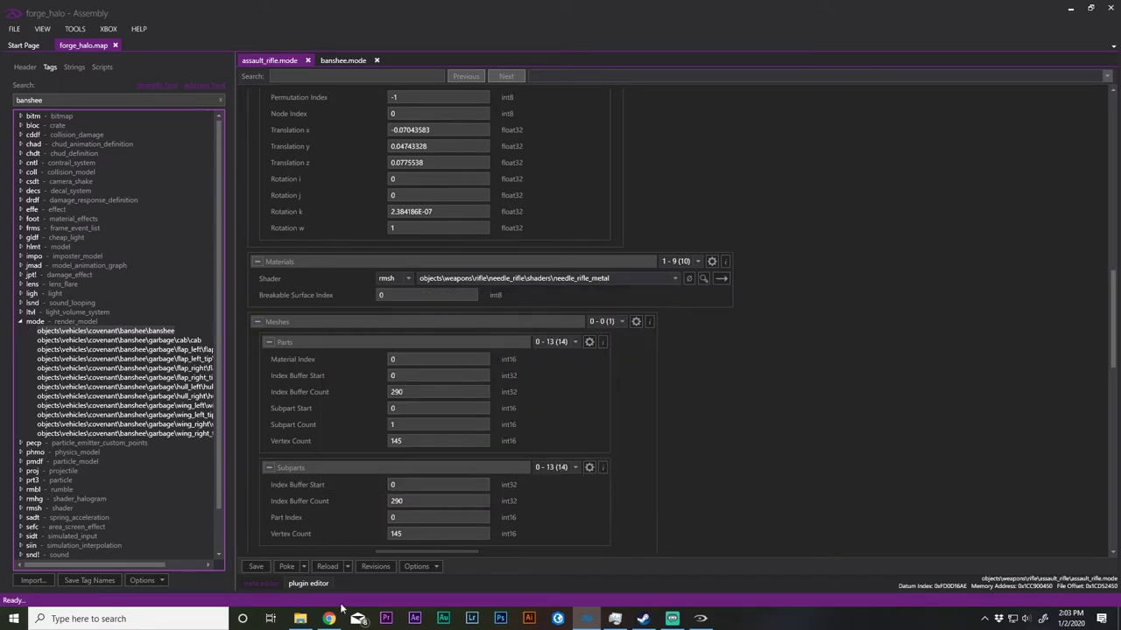
pyautogui.click(286, 567)
pyautogui.click(700, 618)
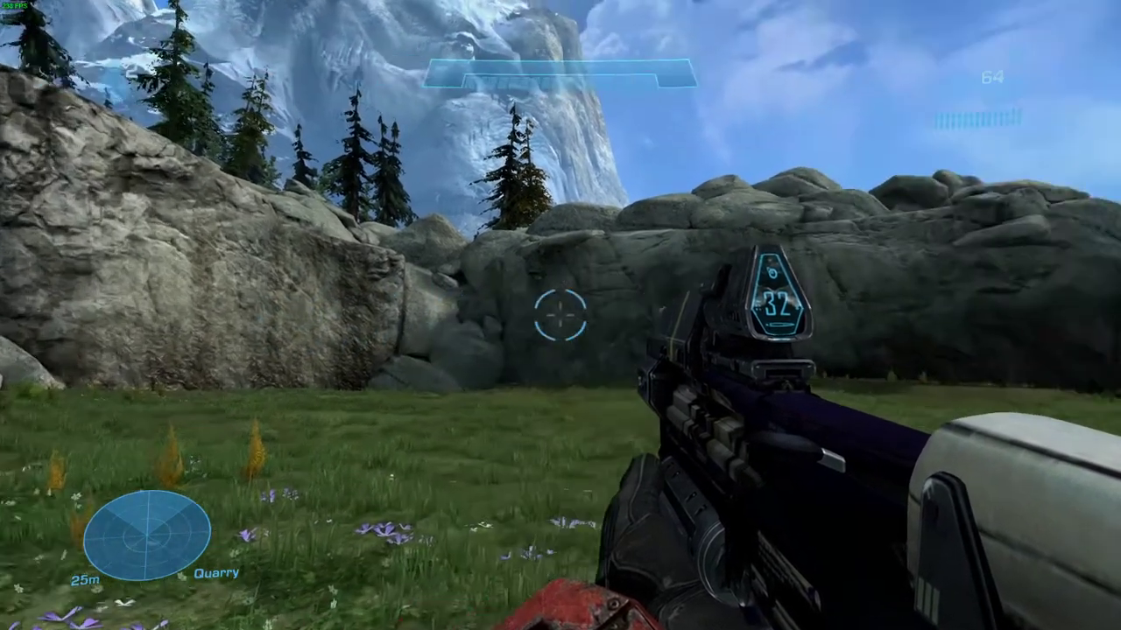
pyautogui.press('w')
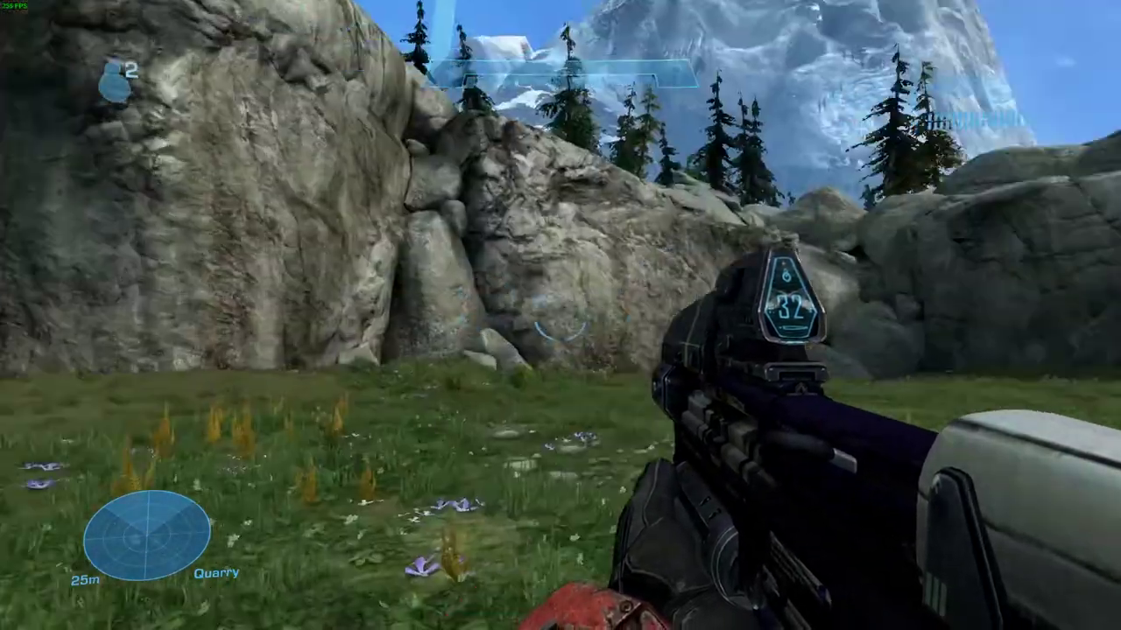
# Back in Assembly, assign the shotgun_metal shader to the assault rifle's Materials entry 1 and poke the change
pyautogui.hotkey('alt', 'Tab')
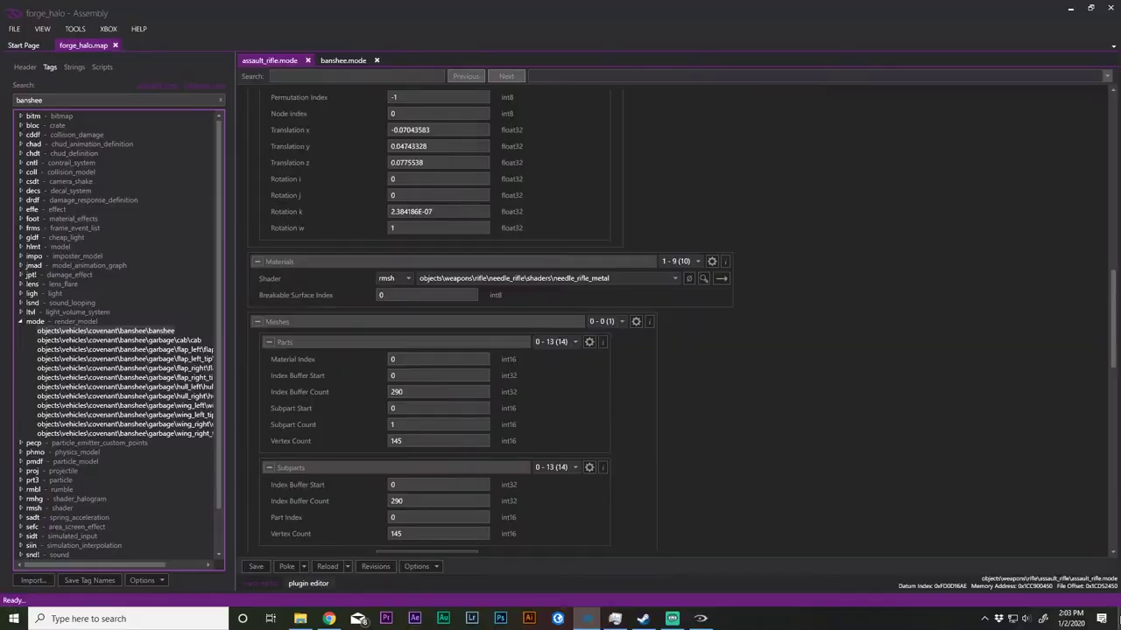
pyautogui.click(636, 278)
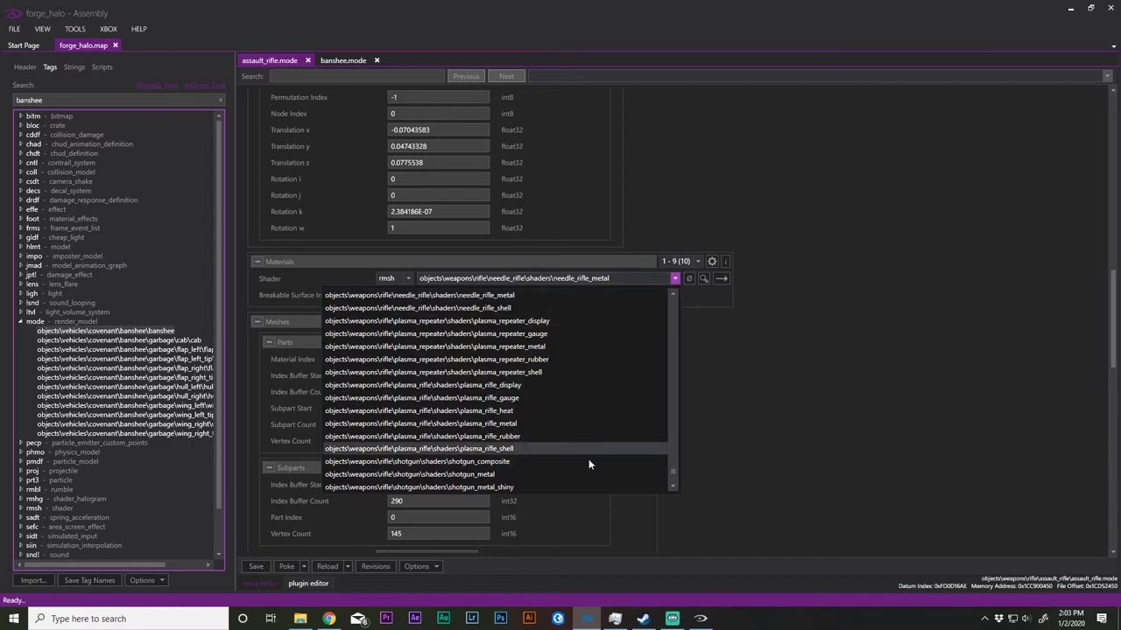
pyautogui.scroll(-1, 556, 445)
pyautogui.click(541, 439)
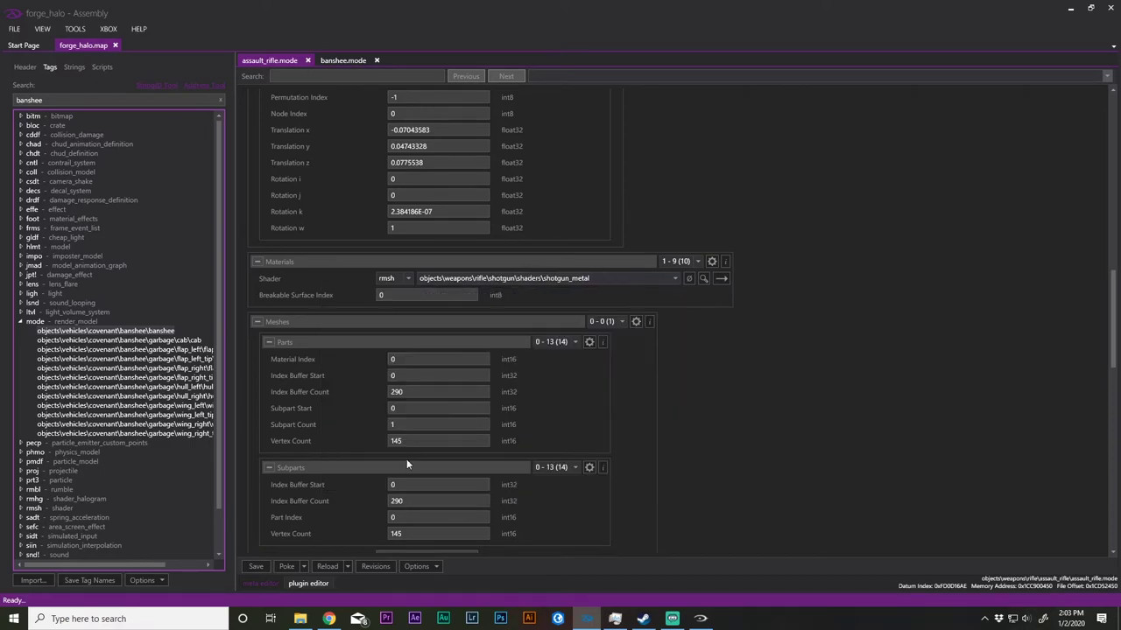
pyautogui.click(283, 567)
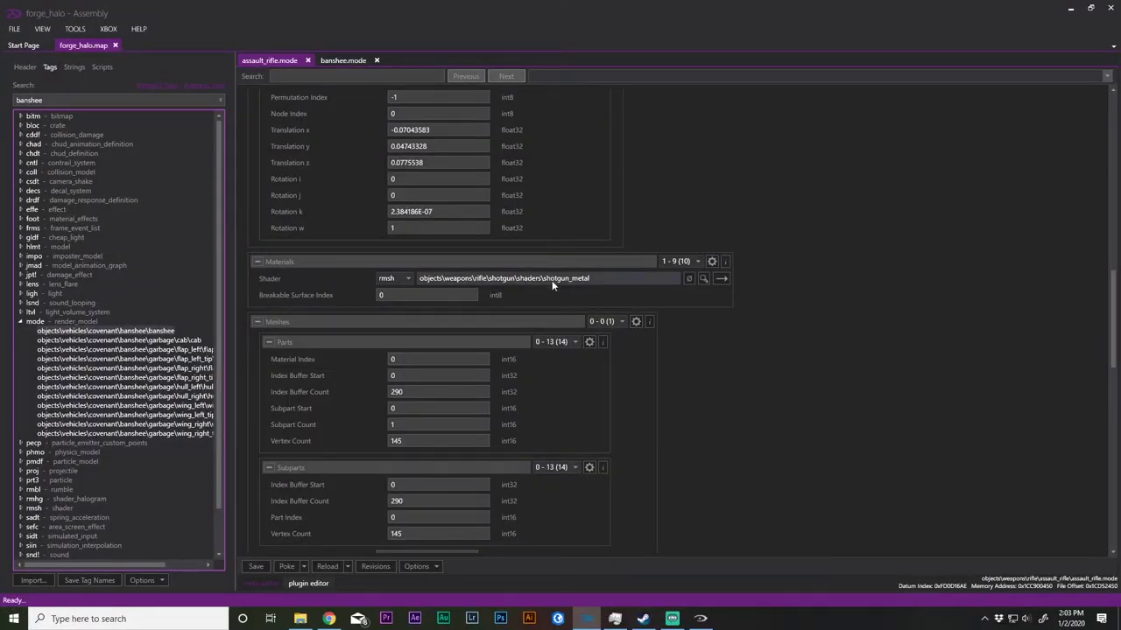
# Set the assault rifle's Materials entry 1 shader to sniper_scope, poke it, view the rifle in the game and return to Assembly
pyautogui.click(552, 280)
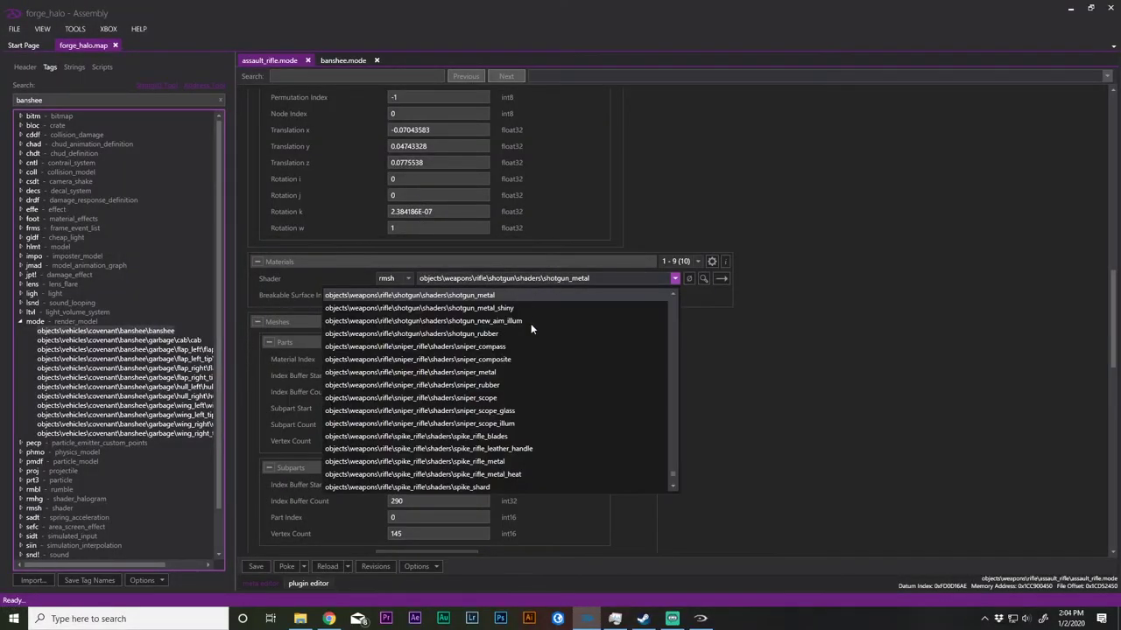
pyautogui.scroll(-2, 525, 368)
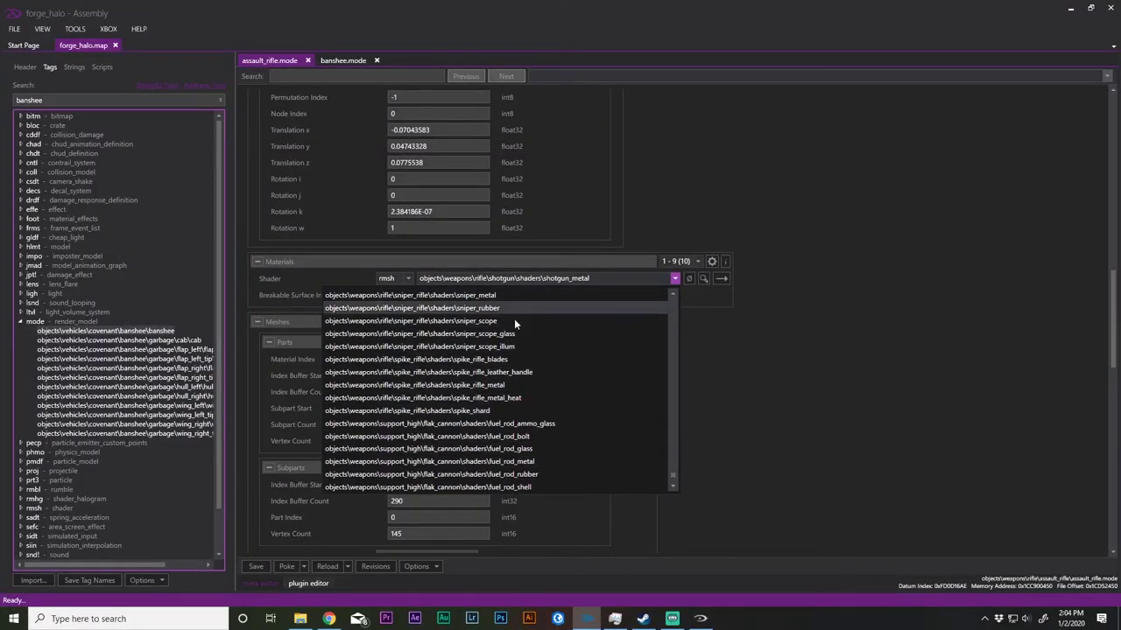
pyautogui.click(502, 321)
pyautogui.click(286, 567)
pyautogui.click(701, 618)
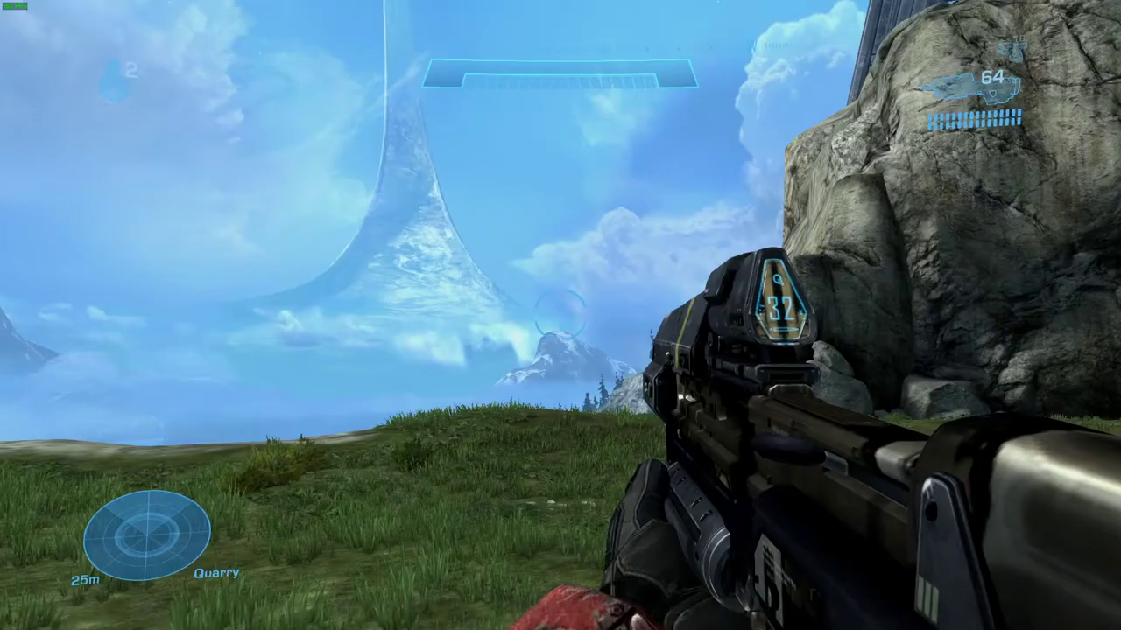
pyautogui.hotkey('alt', 'Tab')
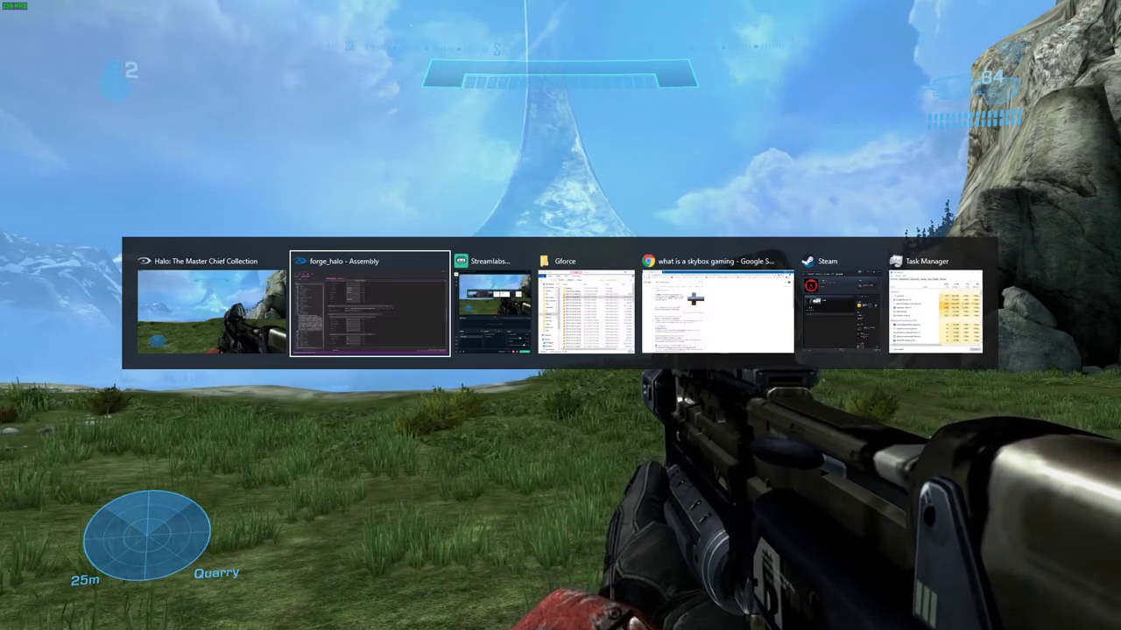